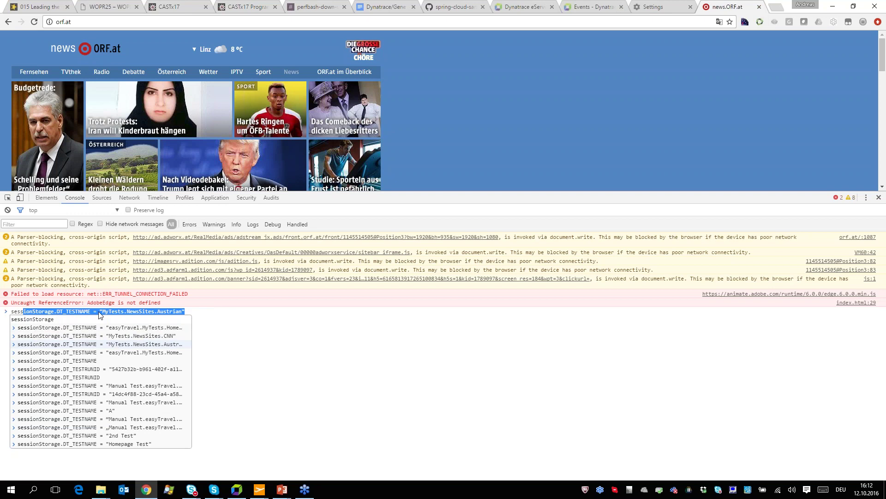
- Set sessionStorage.DT_TESTNAME to "MyTests.NewsSites.Austrian" in the orf.at console and end the tracked Dynatrace visit
key("Return")
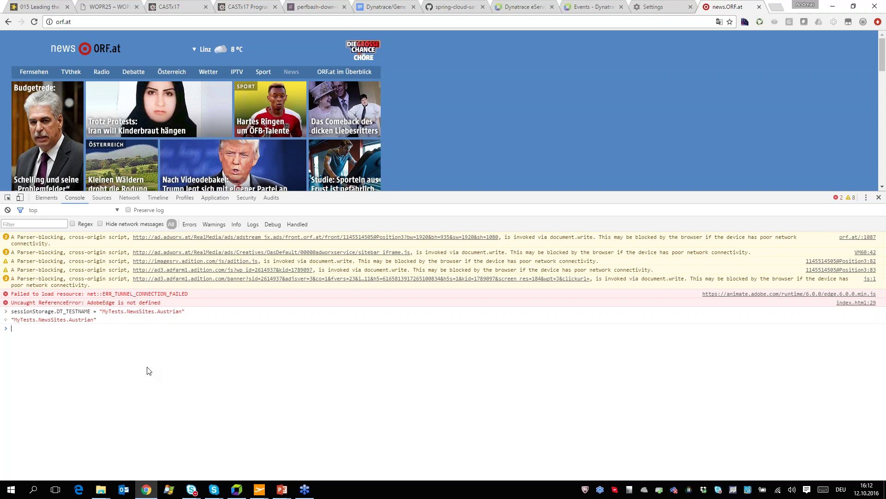
type("dyna")
key("Down")
key("Return")
key("Return")
left_click(759, 6)
left_click(776, 7)
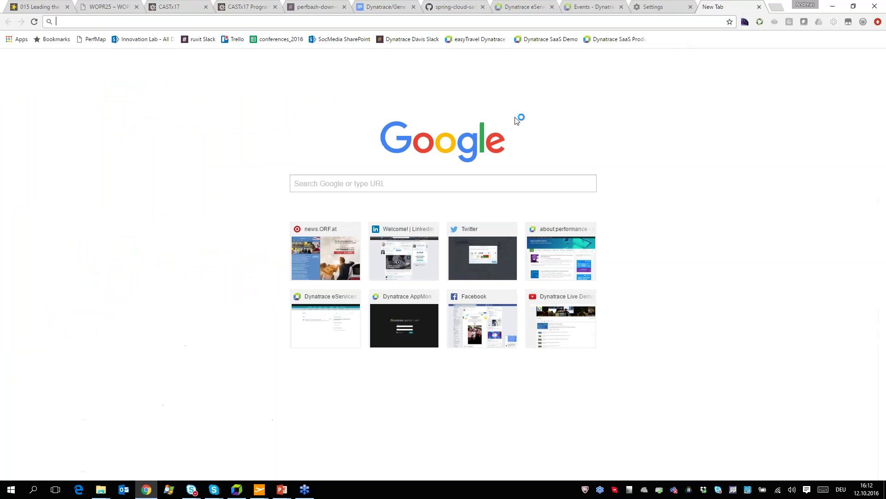
type("cn")
key("Return")
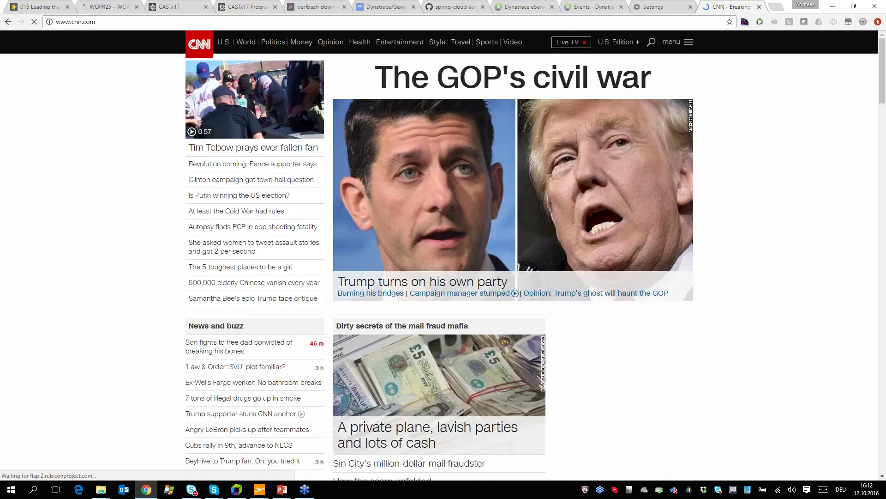
key("ctrl+shift+j")
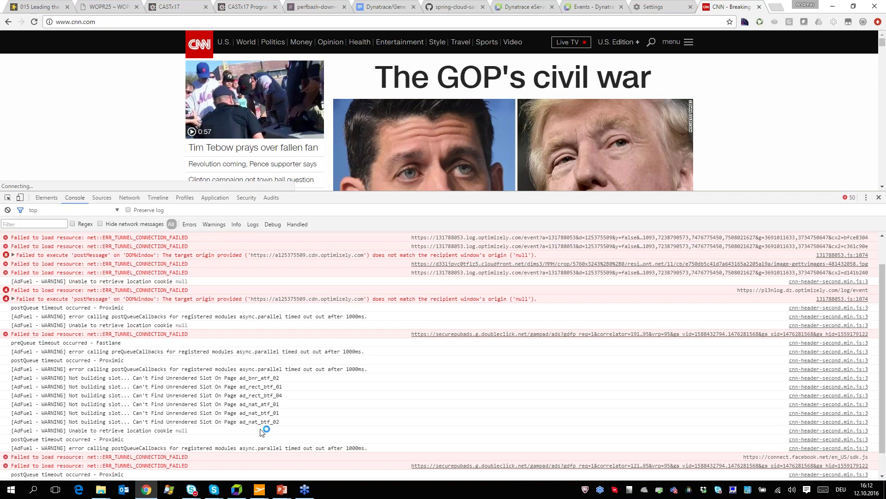
- Set sessionStorage.DT_TESTNAME to "MyTests.NewsSites.CNN" in the CNN page's console
type("sess")
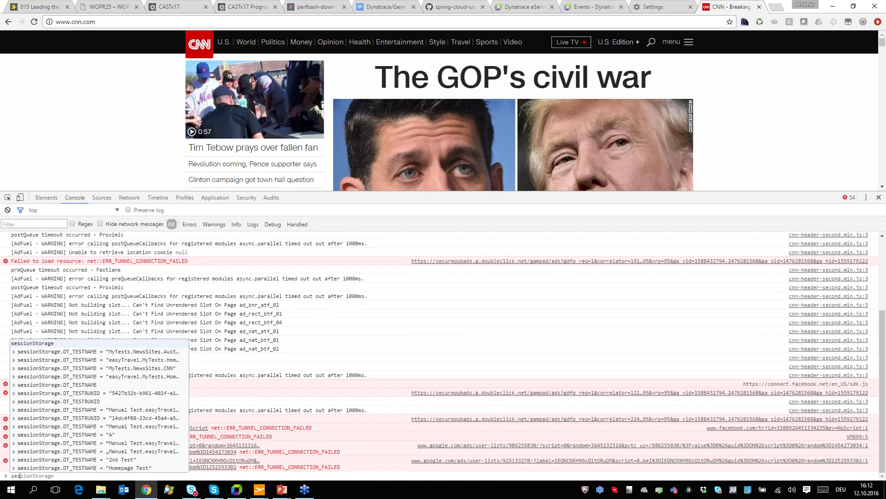
key("Down")
key("Down")
key("Down")
key("Return")
key("Return")
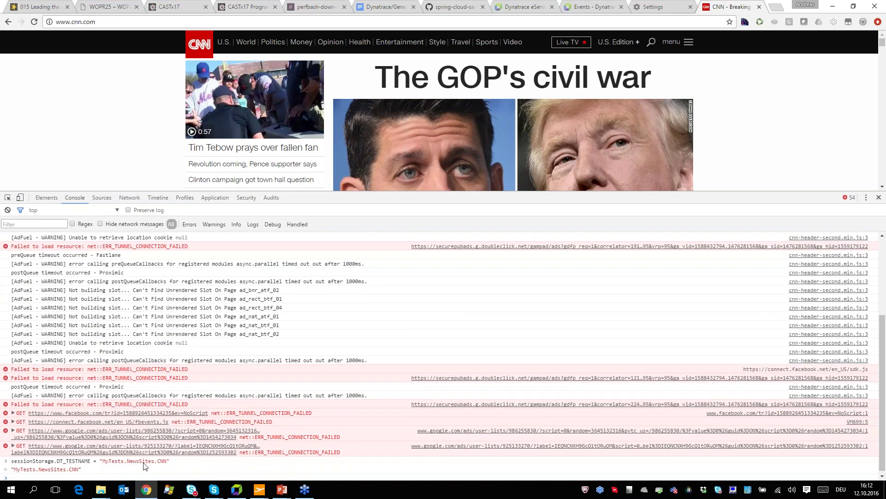
- Run dynaTrace.endVisit() in the CNN page's console and close the developer tools
type("dyna")
key("Down")
key("Return")
key("Return")
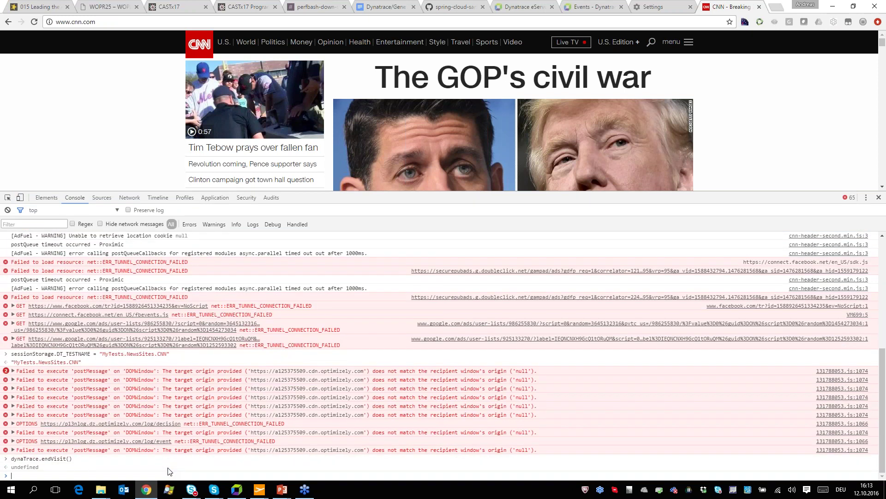
left_click(879, 197)
- Switch to the Dynatrace Client and dock the floating Test Results dashlet back into the dashboard
key("alt+Tab")
key("alt+Tab")
key("alt+Tab")
key("alt+Tab")
key("alt+Tab")
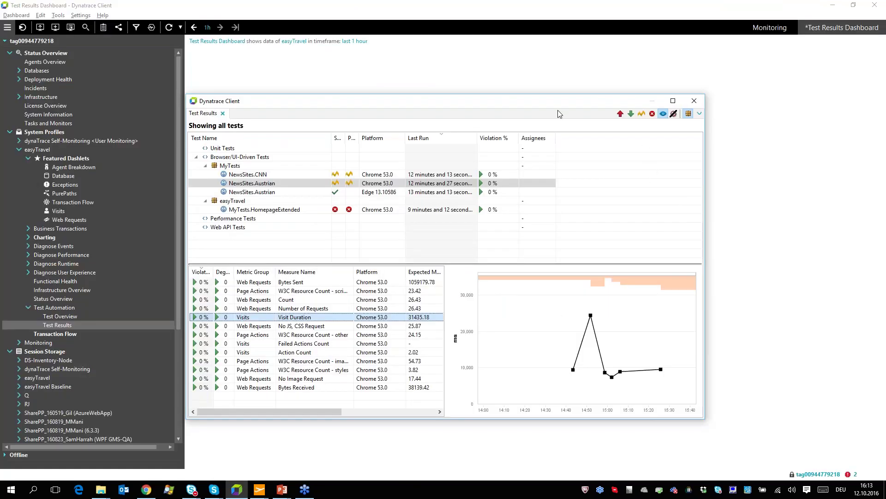
right_click(199, 117)
left_click(217, 122)
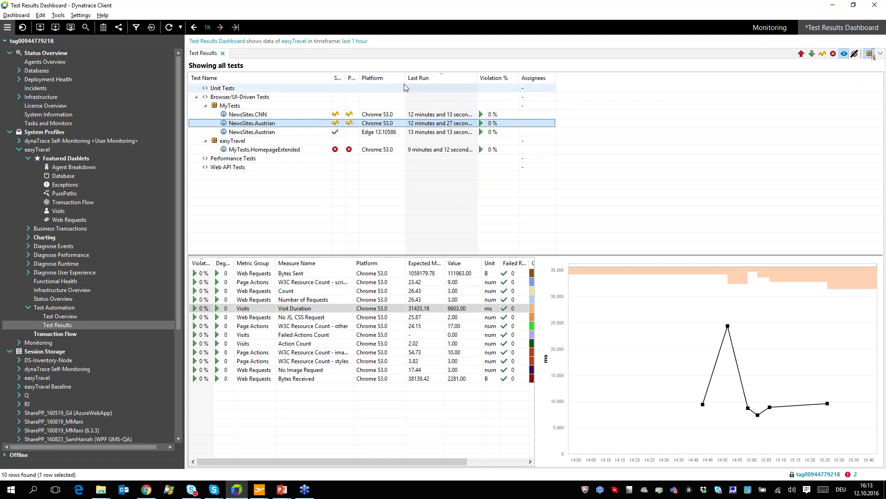
- Widen the Platform column and view the NewsSites.Austrian test results for Edge 13.10586 and Chrome 53.0
left_click_drag(406, 79, 414, 79)
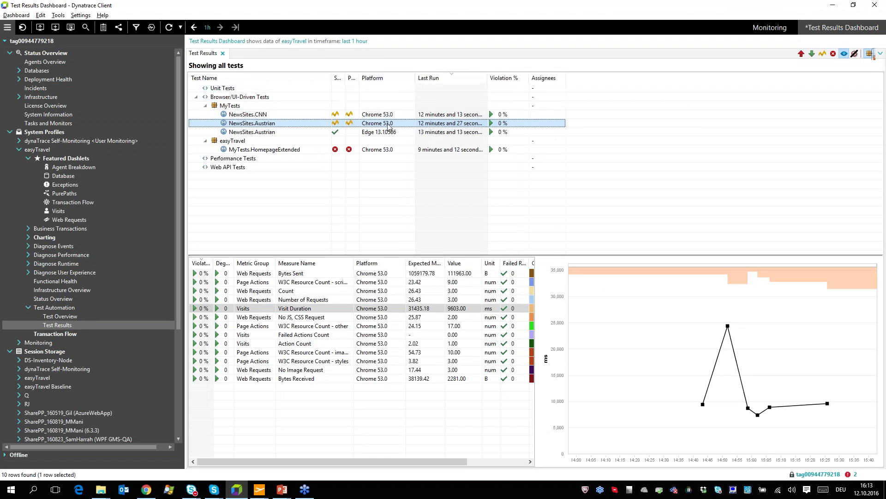
left_click(387, 132)
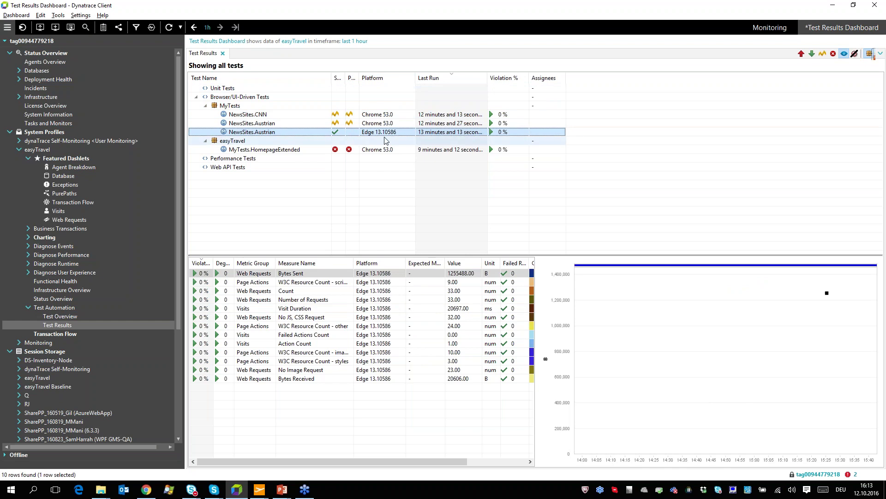
left_click(323, 123)
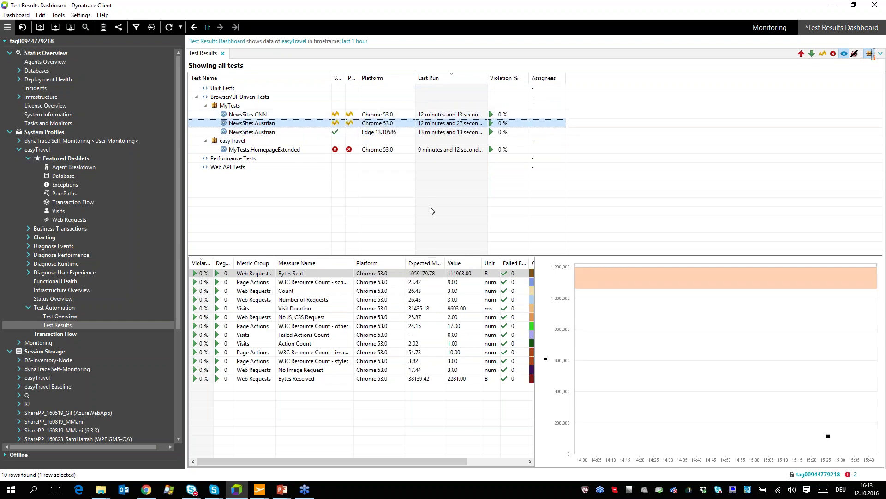
- Chart Number of Requests for the Chrome NewsSites.Austrian test and set the dashboard timeframe to the last 6 hours
left_click(307, 291)
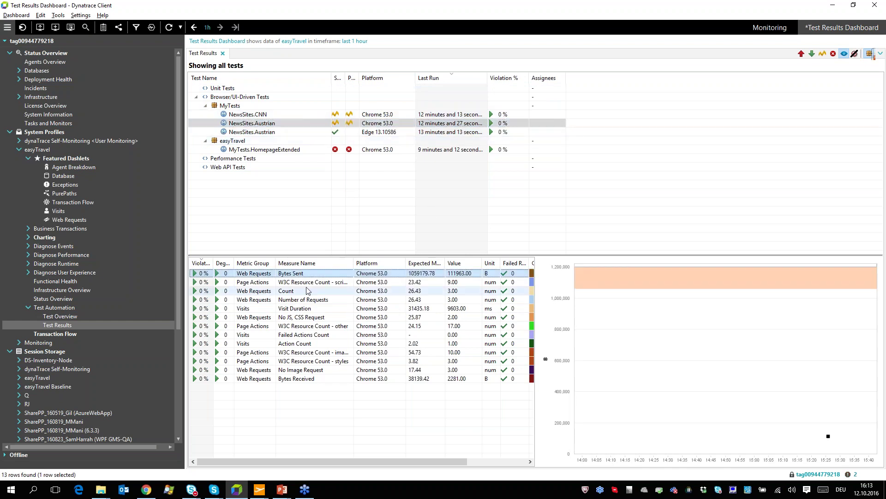
left_click(307, 300)
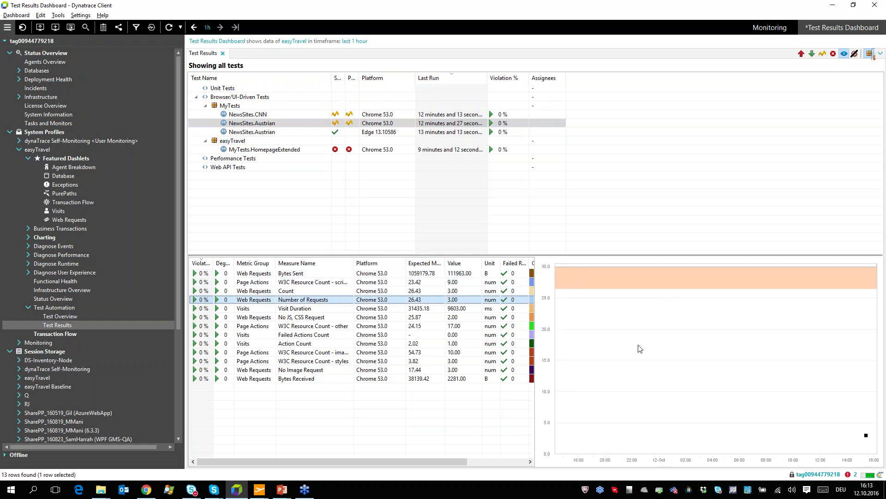
left_click(253, 123)
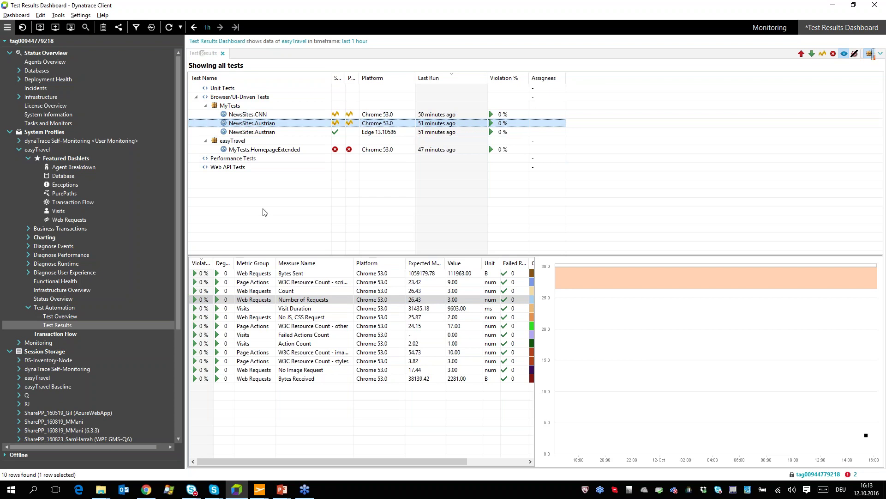
left_click(213, 28)
left_click(223, 79)
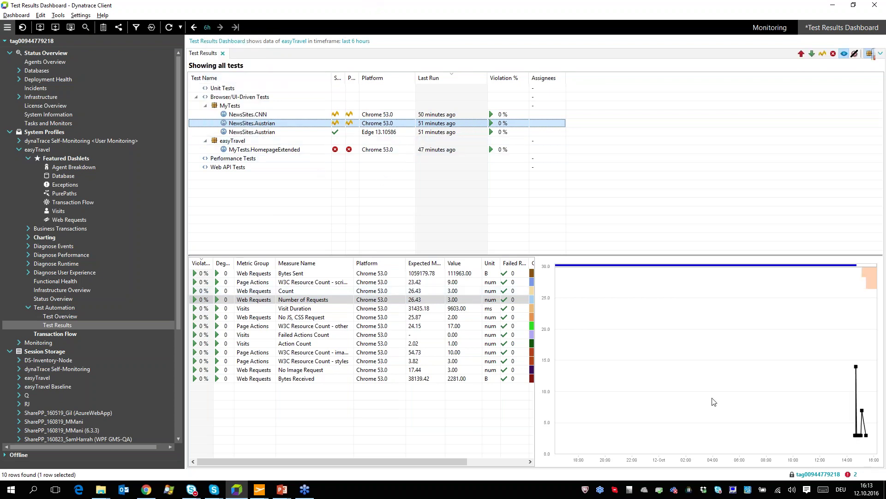
- Zoom the Number of Requests chart into the most recent test runs and inspect the details of individual data points
left_click_drag(837, 395, 880, 399)
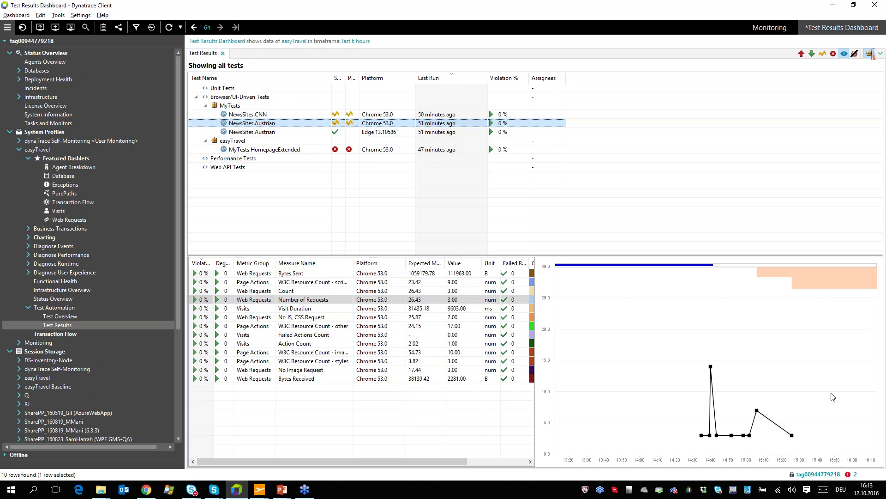
mouse_move(750, 436)
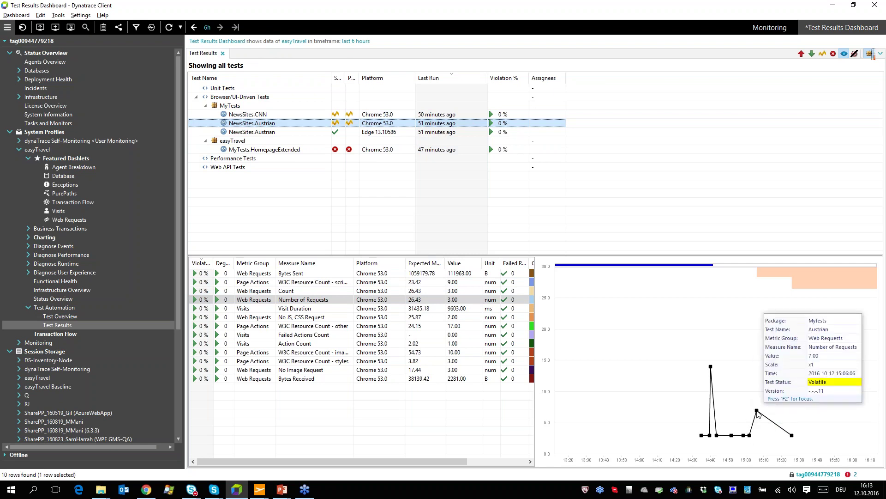
mouse_move(791, 435)
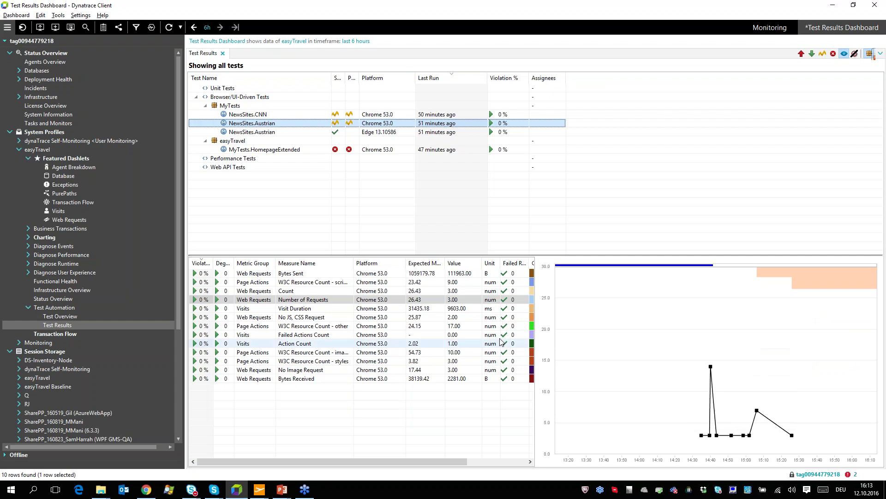
- Chart the W3C Resource Count - other measure and widen the Status and Previous Status columns of the test list
left_click(434, 317)
left_click(435, 326)
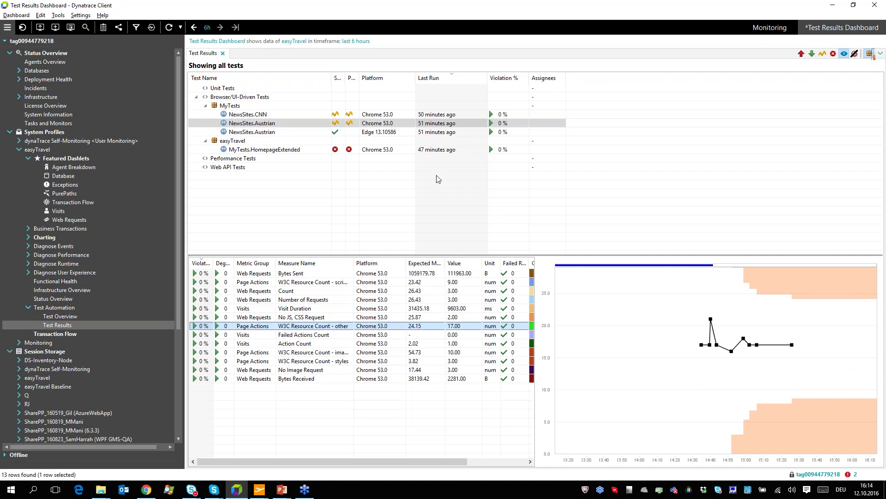
left_click_drag(345, 79, 425, 79)
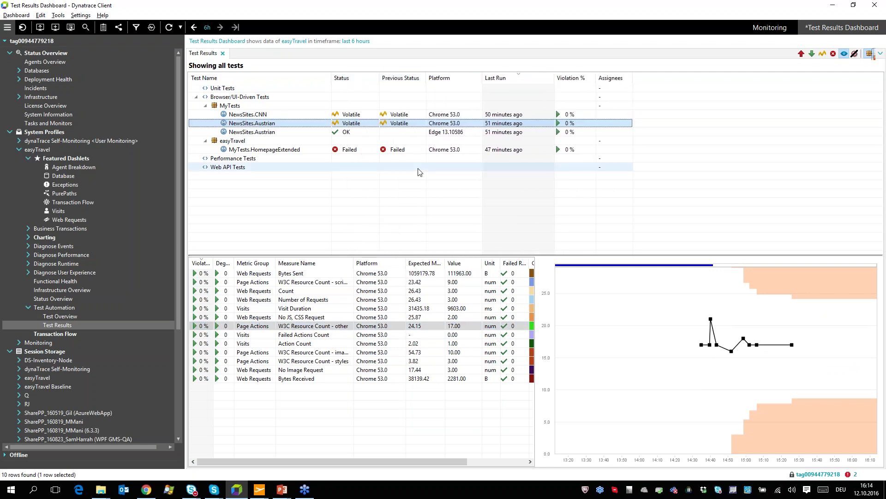
mouse_move(420, 172)
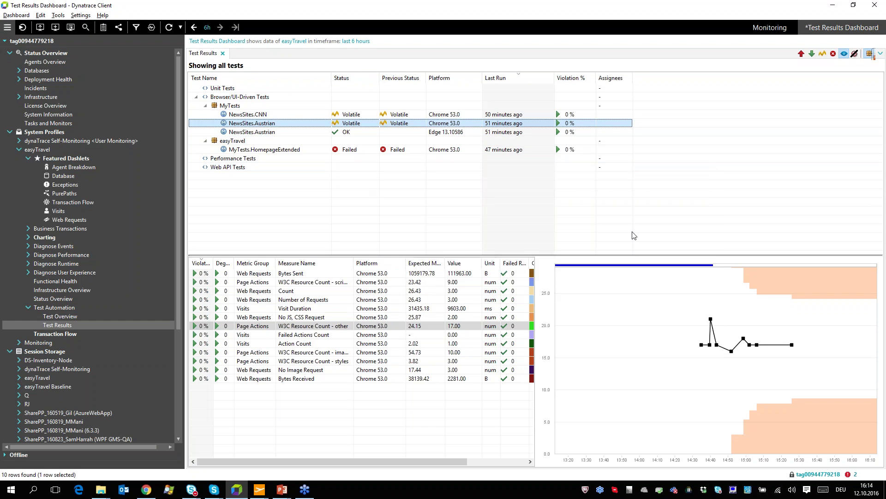
- Drill down from the chart's latest run to its visits and show the user actions of the Chrome 53.0 visit
right_click(790, 345)
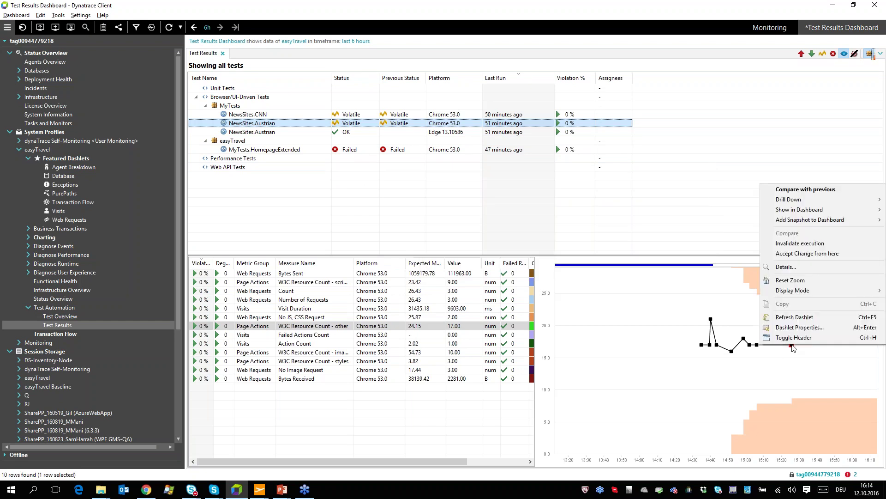
mouse_move(781, 204)
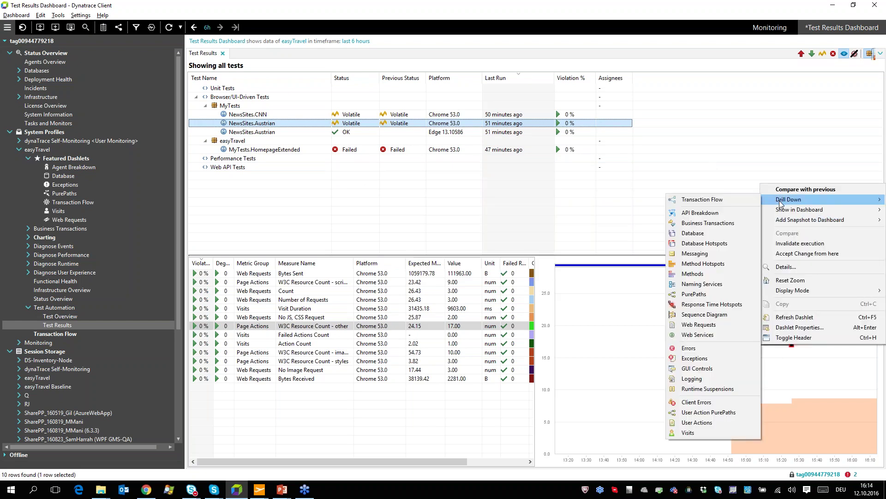
left_click(693, 432)
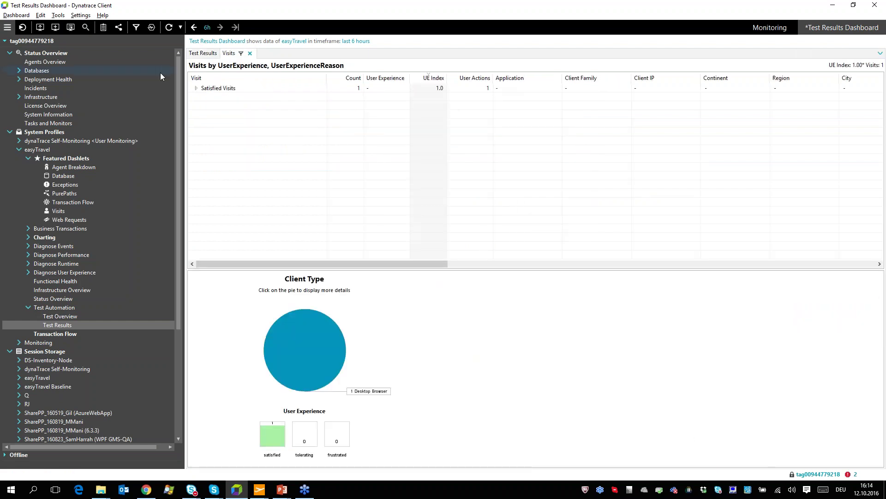
left_click(197, 87)
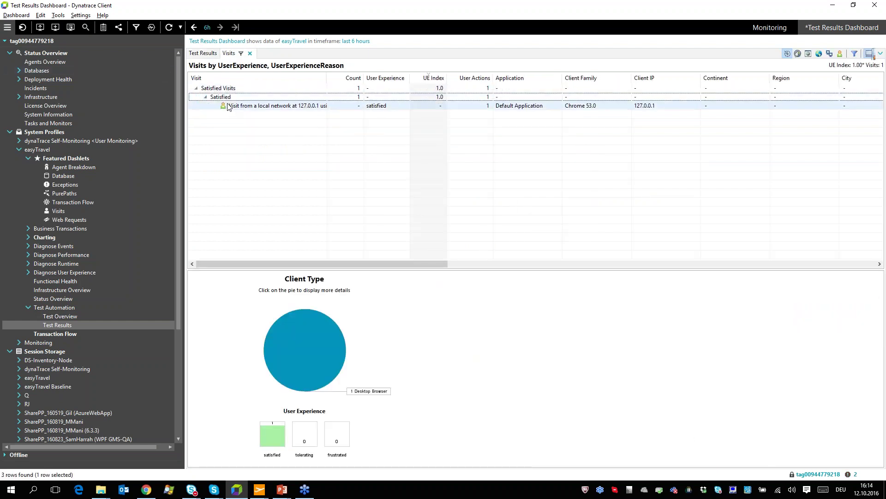
left_click(228, 107)
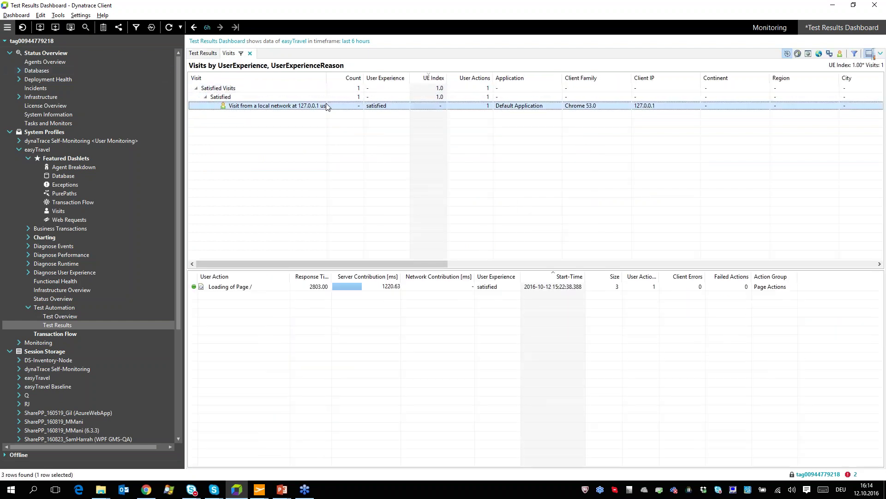
double_click(327, 77)
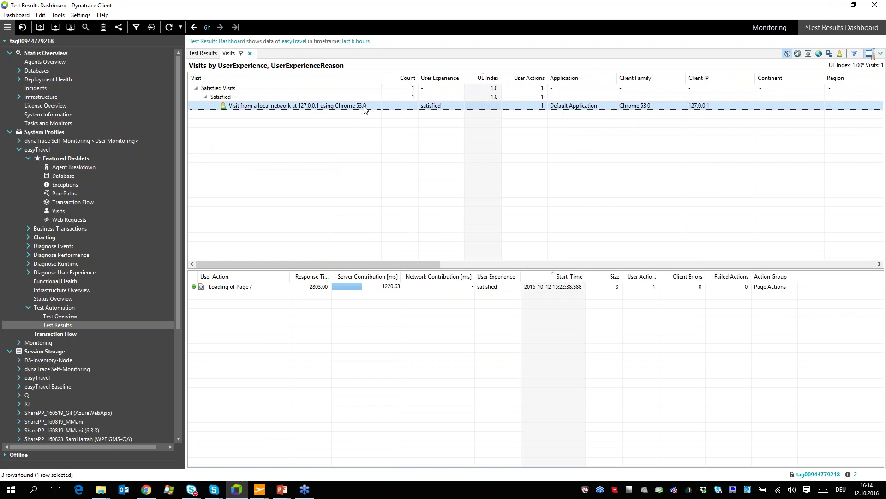
- Examine the visit's User Action PurePaths with an enlarged request tree, and close the PurePaths and Visits dashlets
right_click(254, 111)
mouse_move(270, 130)
left_click(226, 151)
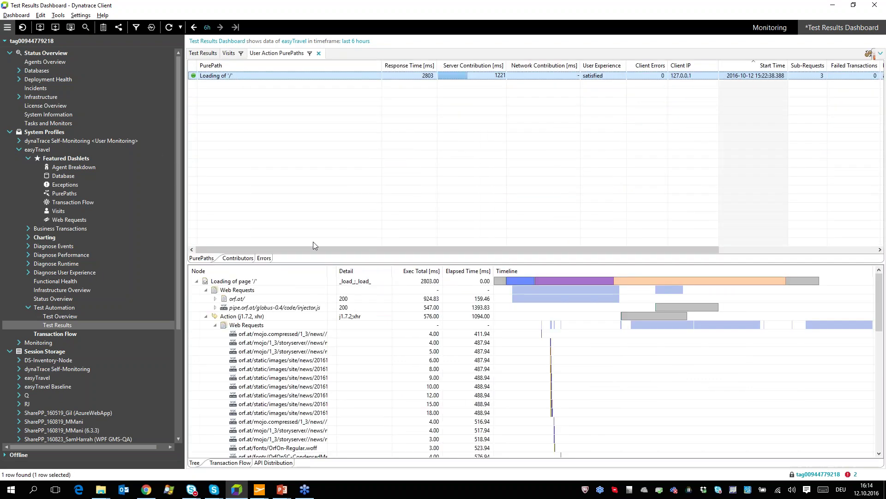
left_click_drag(313, 263, 312, 133)
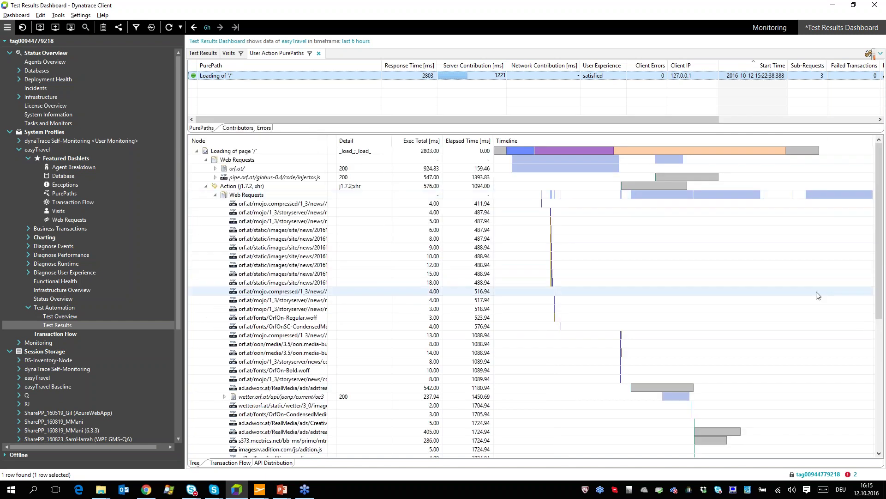
left_click_drag(879, 276, 884, 185)
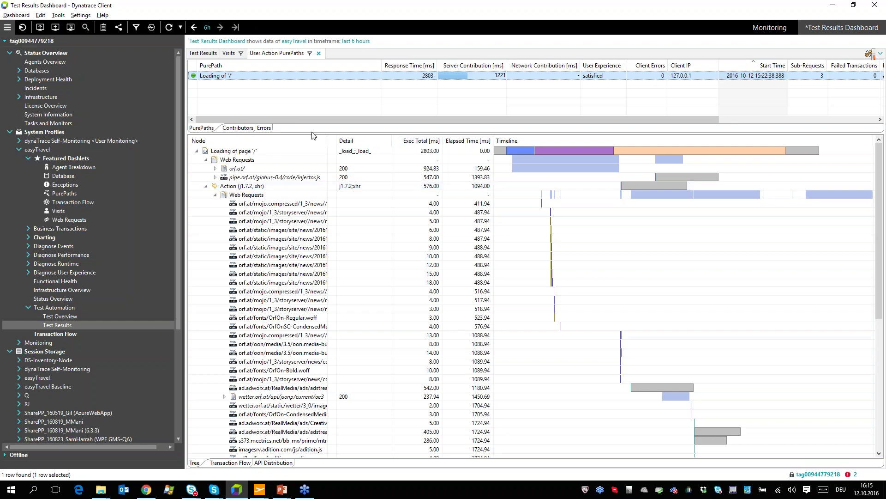
left_click(319, 53)
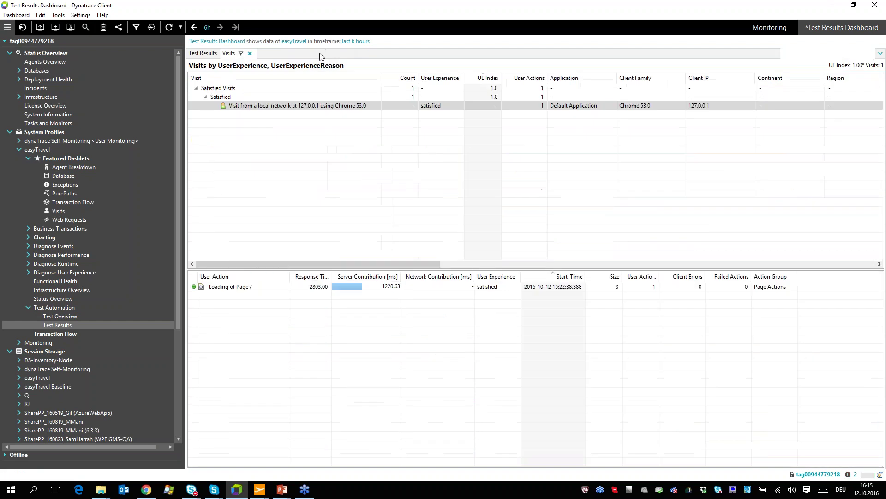
left_click(251, 54)
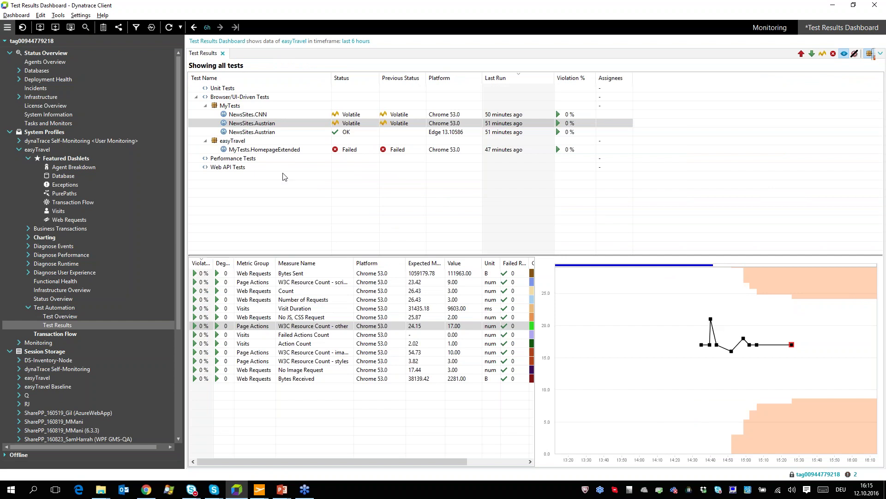
- Drill down from the MyTests.HomepageExtended test's charted run to its visits and show the user actions of the Chrome 53.0 visit
left_click(265, 150)
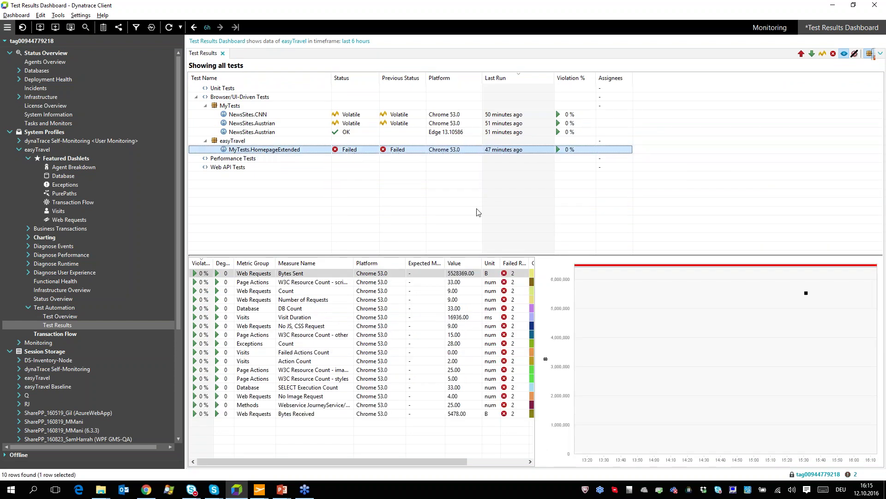
right_click(806, 293)
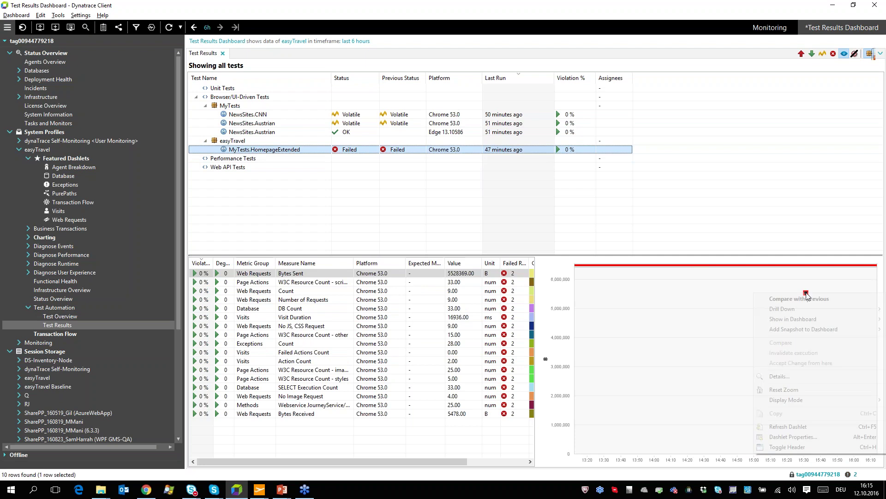
mouse_move(796, 308)
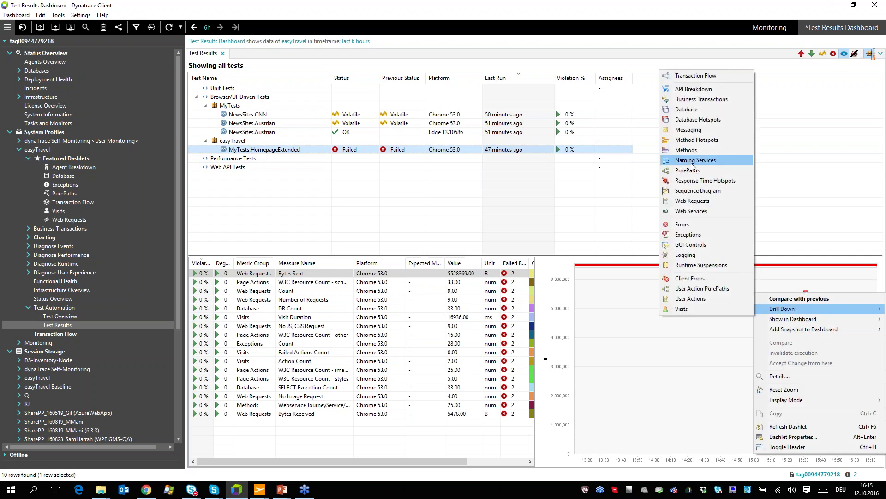
left_click(682, 309)
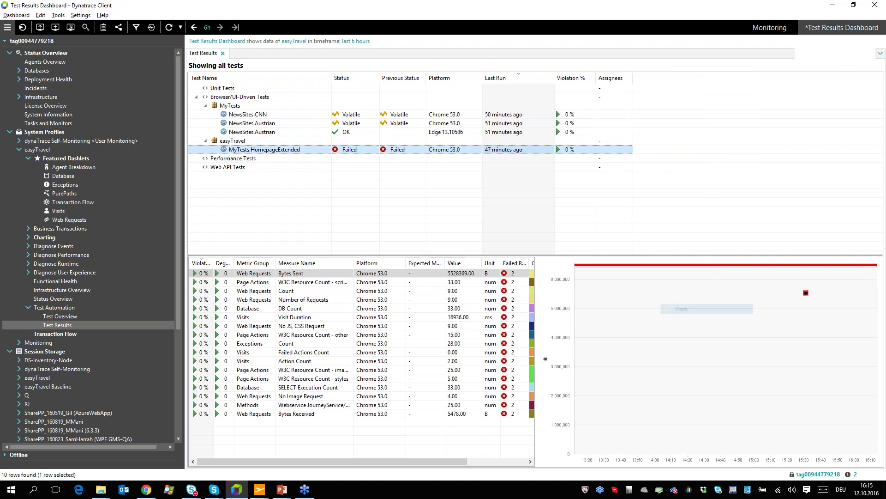
double_click(261, 87)
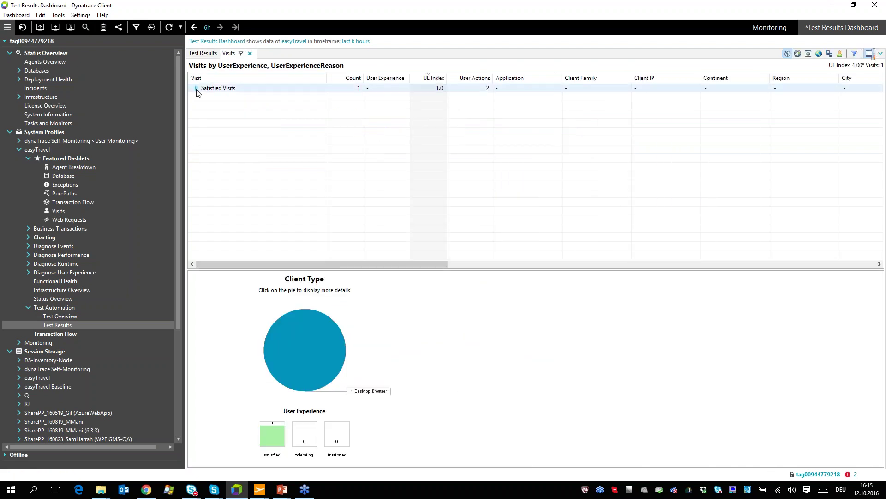
double_click(220, 96)
left_click(232, 105)
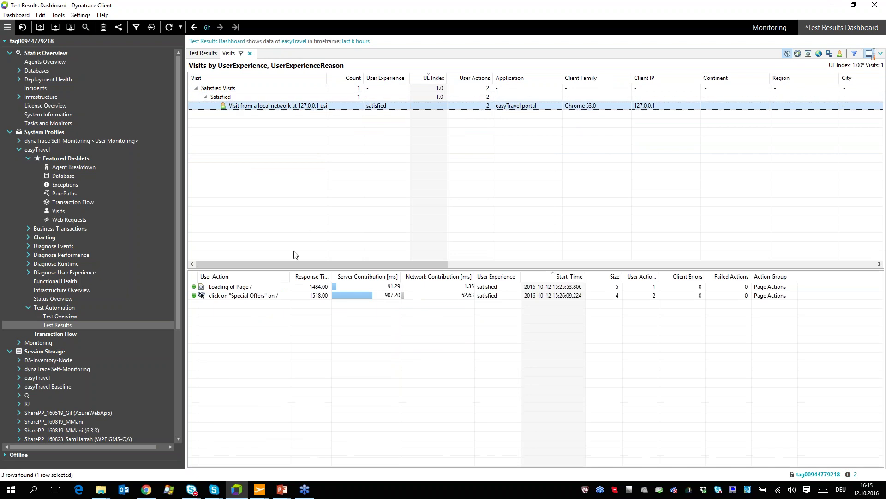
- Enlarge the visit's user action list and inspect the page loading and "Special Offers" actions
left_click_drag(295, 270, 353, 170)
left_click(270, 181)
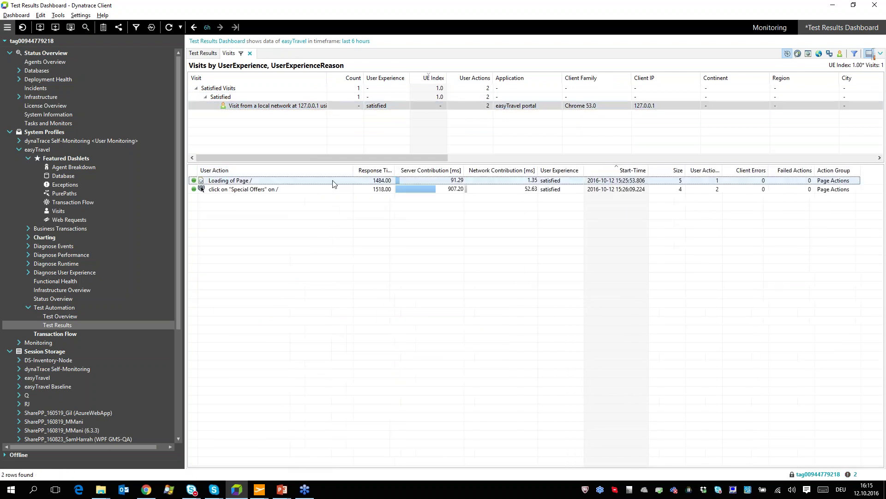
left_click(268, 189)
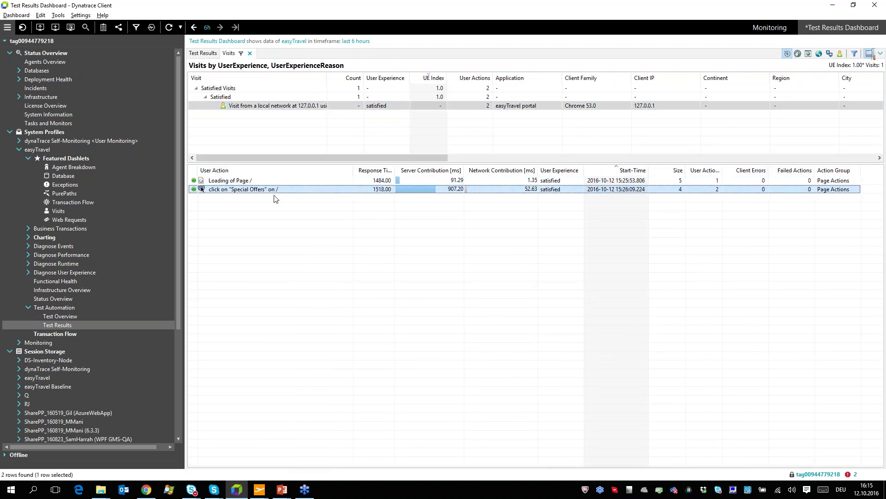
- Drill down from the visit to its User Action PurePaths and show the request tree of the click on "Special Offers"
right_click(250, 106)
mouse_move(277, 126)
left_click(198, 150)
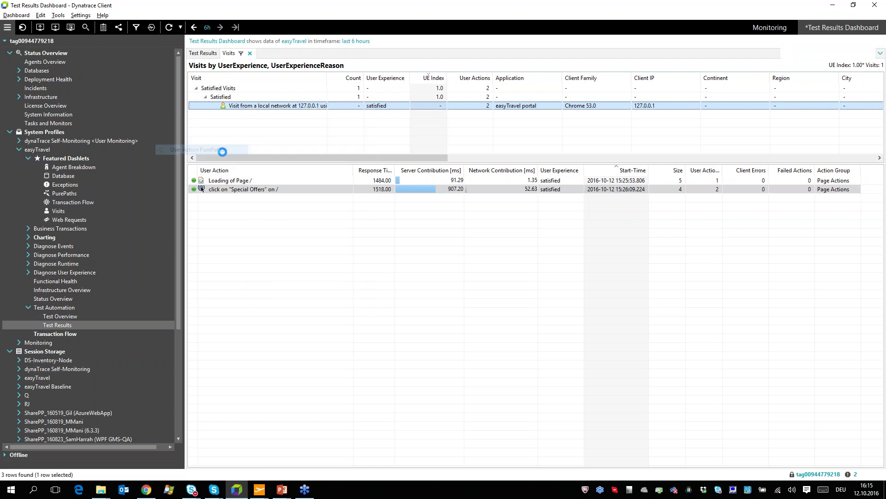
left_click(254, 77)
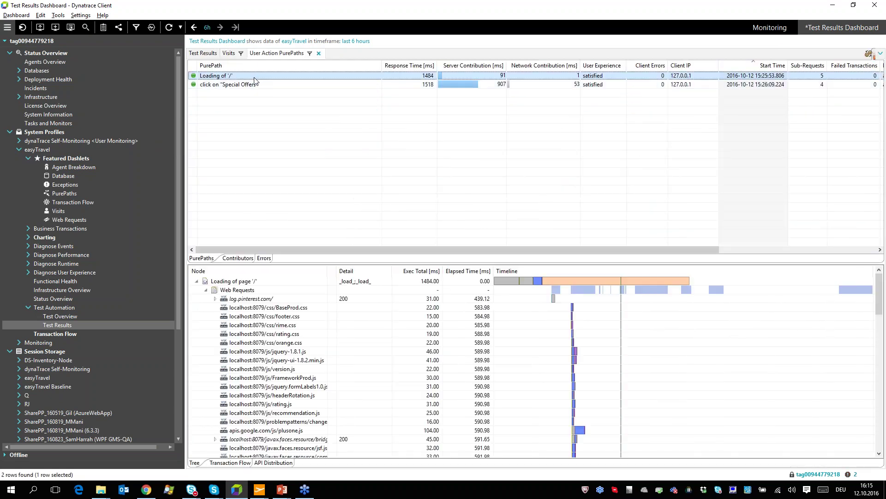
left_click(256, 85)
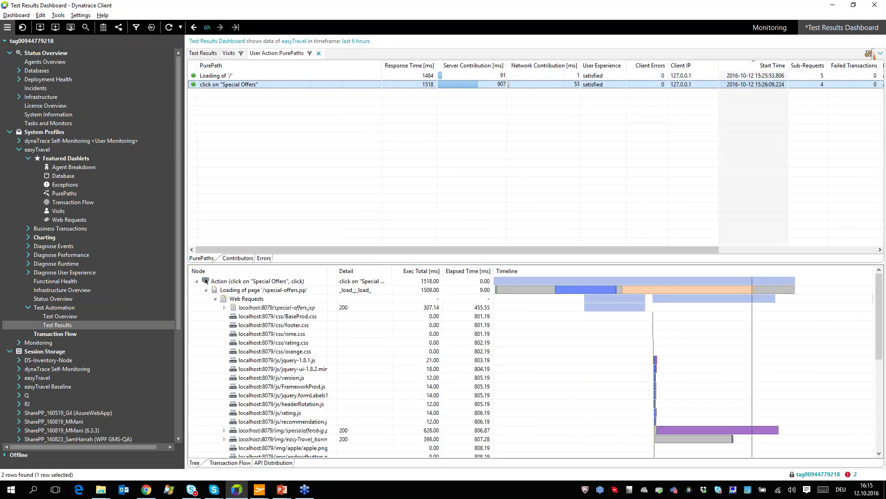
- Enlarge the request tree, fully expand the special-offers.jsp web request's Synchronous Invocation, and widen the Node column
left_click_drag(347, 261, 355, 155)
left_click(224, 201)
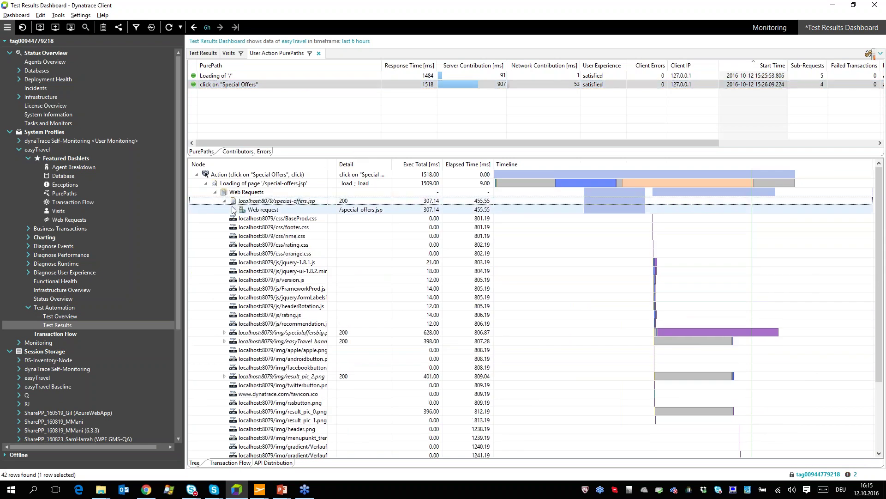
left_click(234, 209)
left_click(243, 218)
right_click(261, 221)
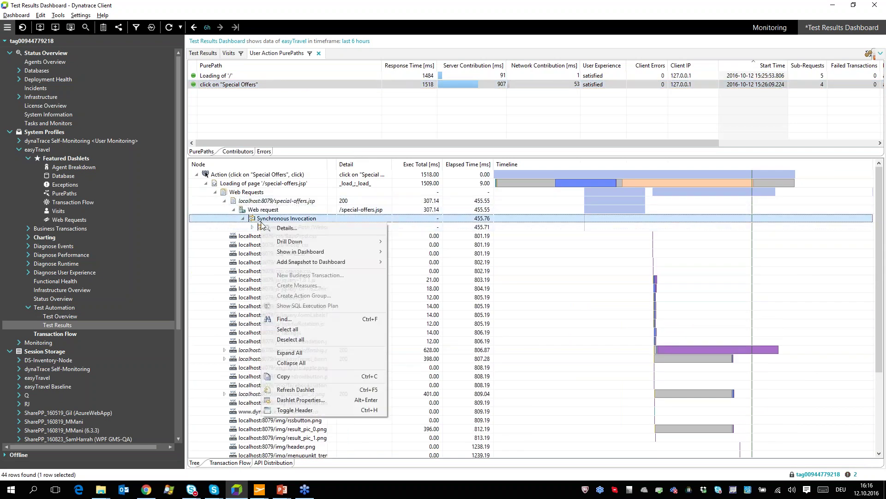
left_click(308, 351)
left_click_drag(337, 164, 511, 166)
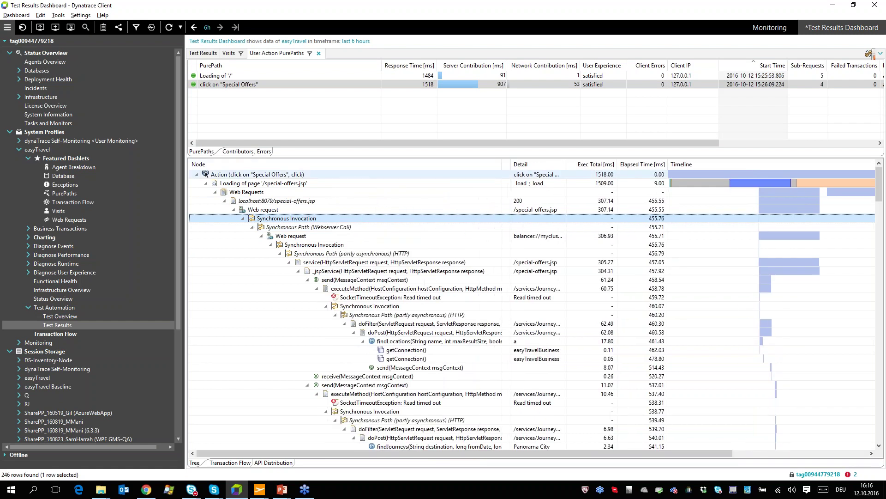
- View the transaction flow of the "Special Offers" PurePath and return to its tree
left_click(227, 462)
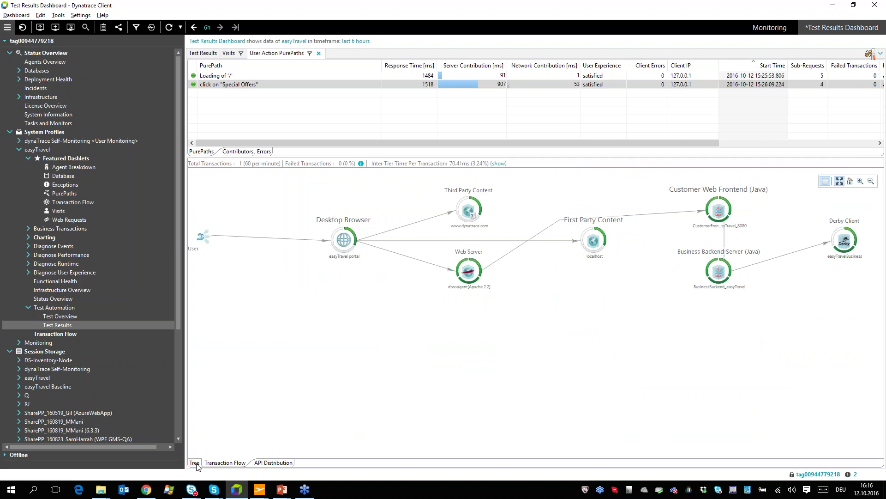
left_click(194, 463)
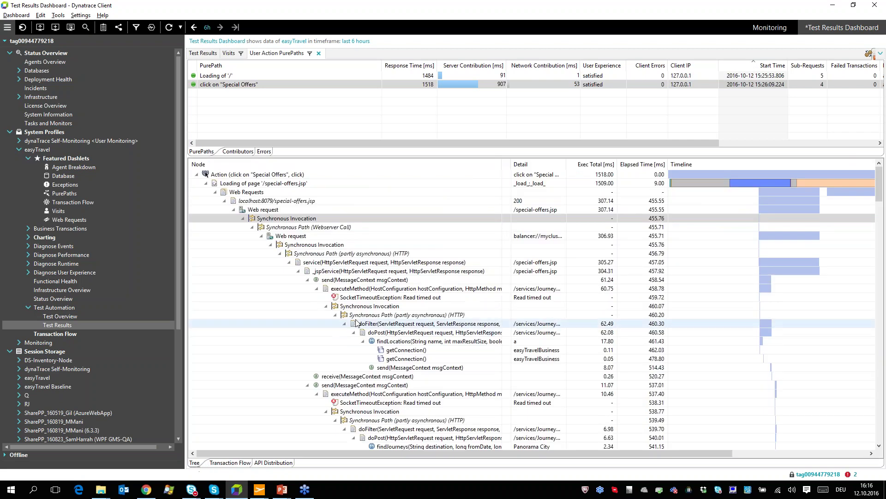
- Examine the testName metadata in the details of the click on "Special Offers" action, and close the details
left_click(257, 176)
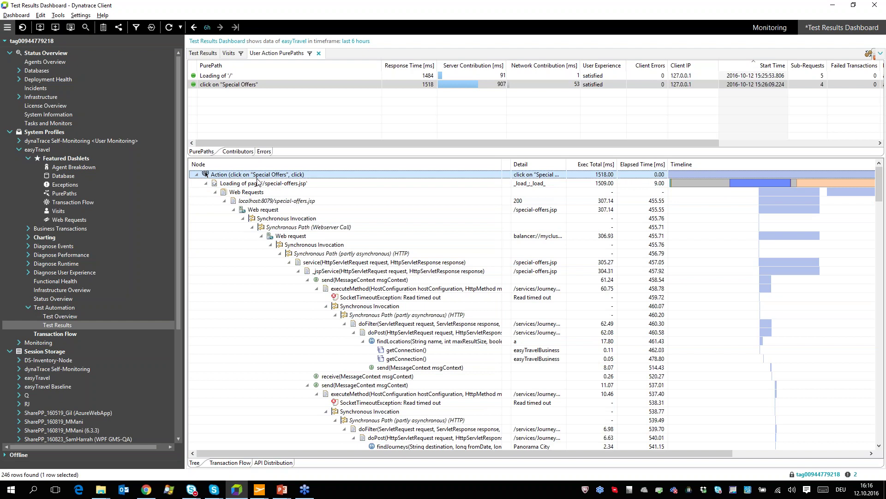
right_click(258, 180)
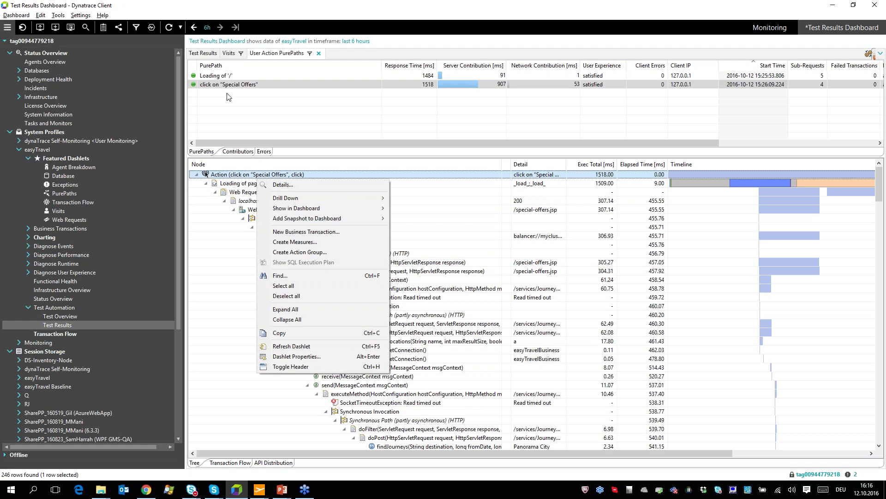
left_click(295, 185)
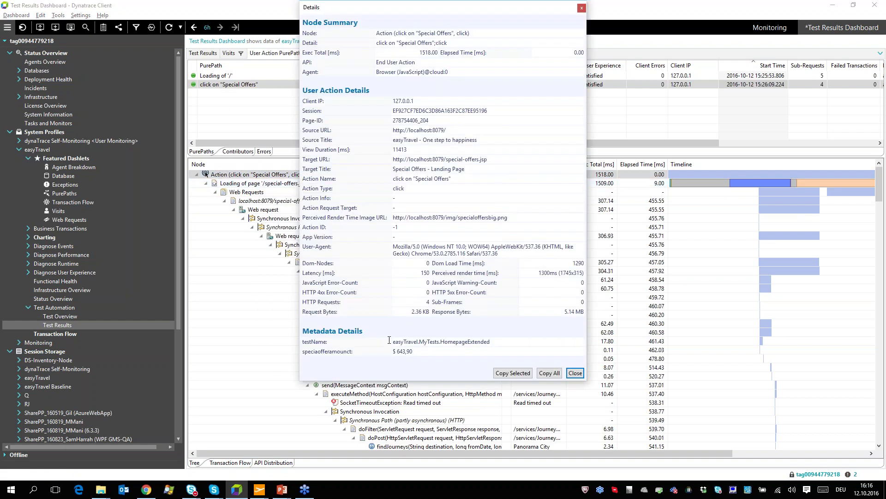
left_click_drag(501, 341, 384, 344)
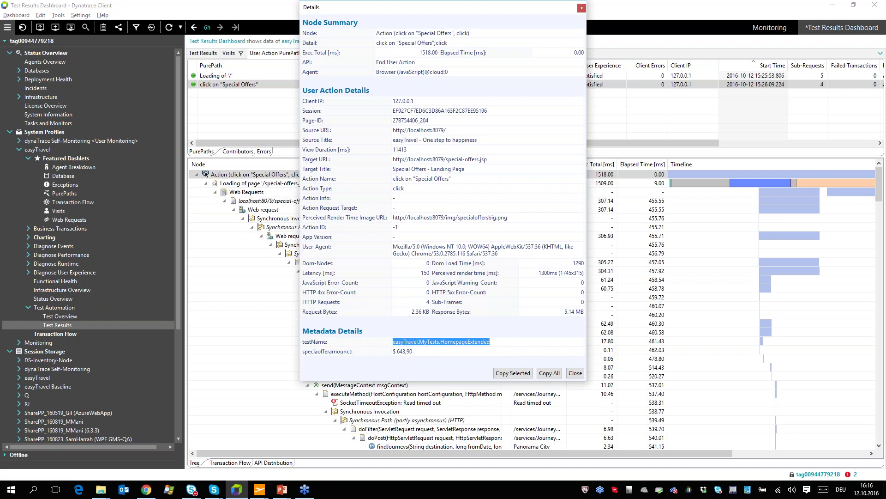
left_click(411, 341)
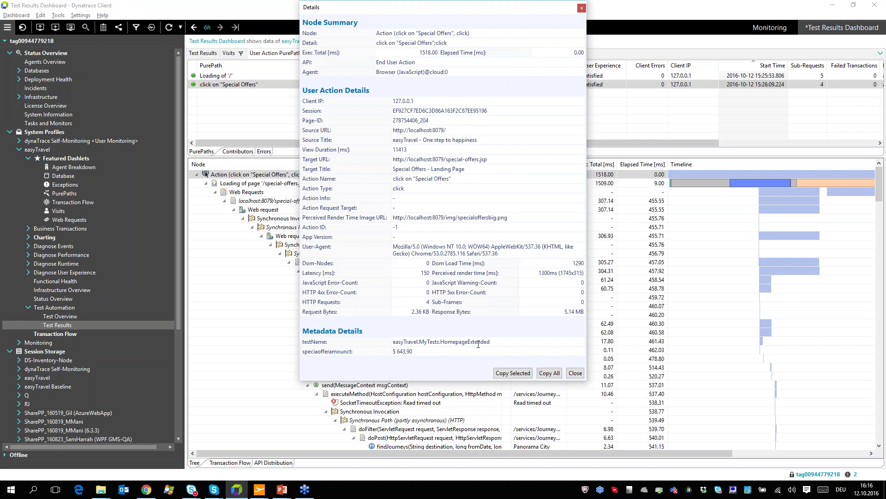
left_click_drag(494, 342, 385, 342)
left_click(401, 342)
left_click(575, 372)
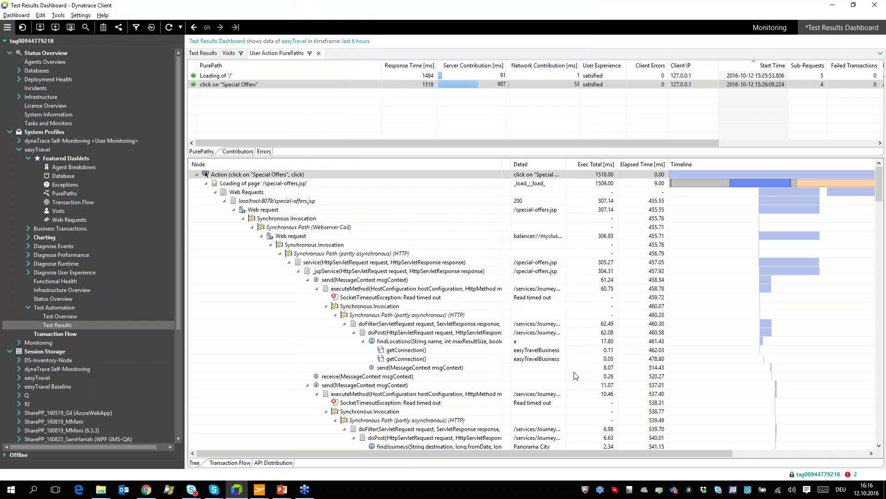
- Open the easyTravel system profile's Test Automation settings and review the UEM applications available for browser tests
double_click(43, 150)
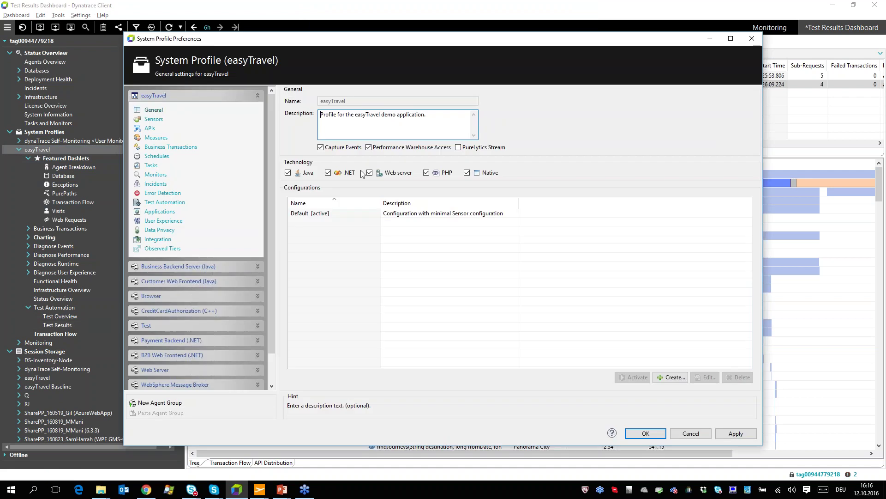
left_click(164, 202)
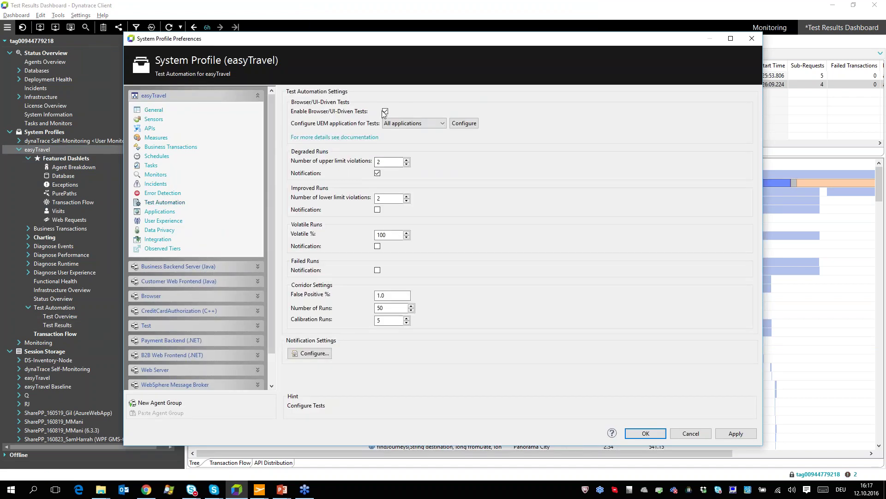
left_click(425, 123)
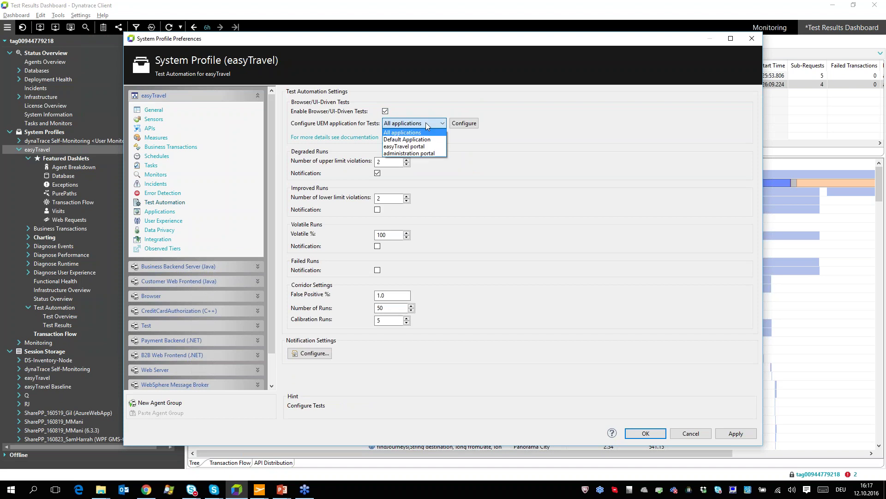
left_click(507, 135)
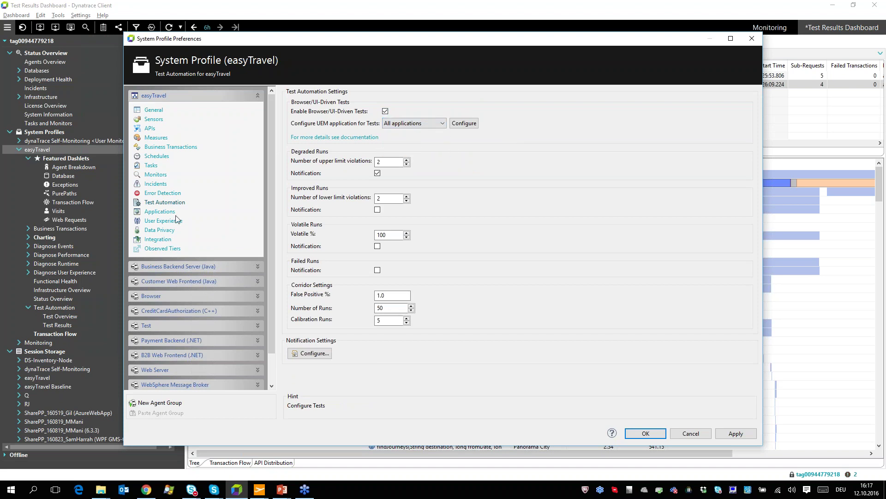
- Review the default application's User Experience metadata capture expressions for testName and testRunID, and close the preferences without saving
left_click(160, 211)
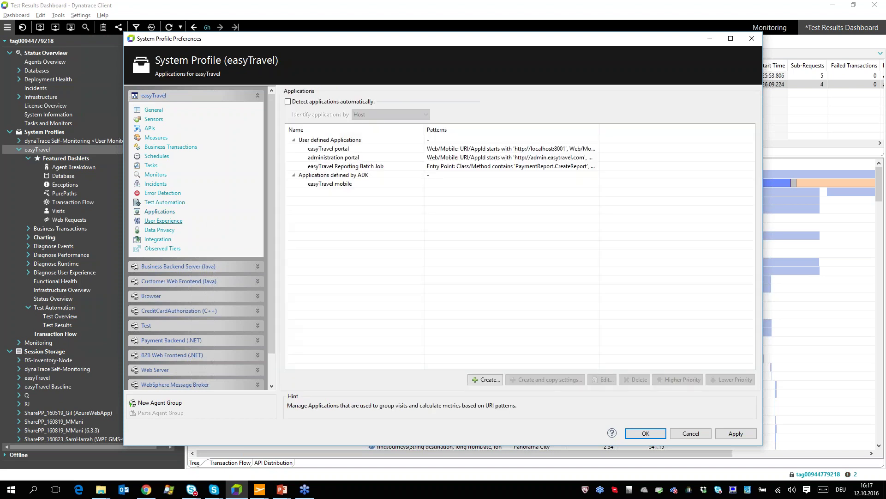
left_click(164, 221)
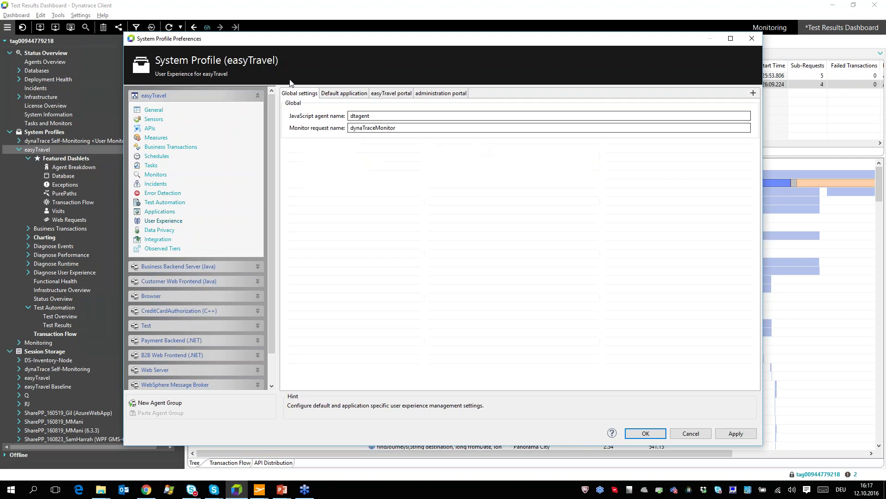
left_click(339, 94)
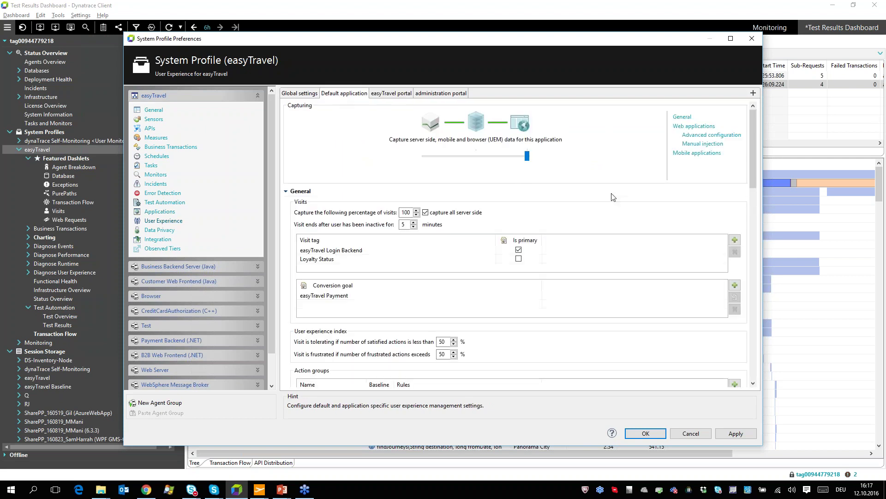
left_click_drag(753, 152, 748, 306)
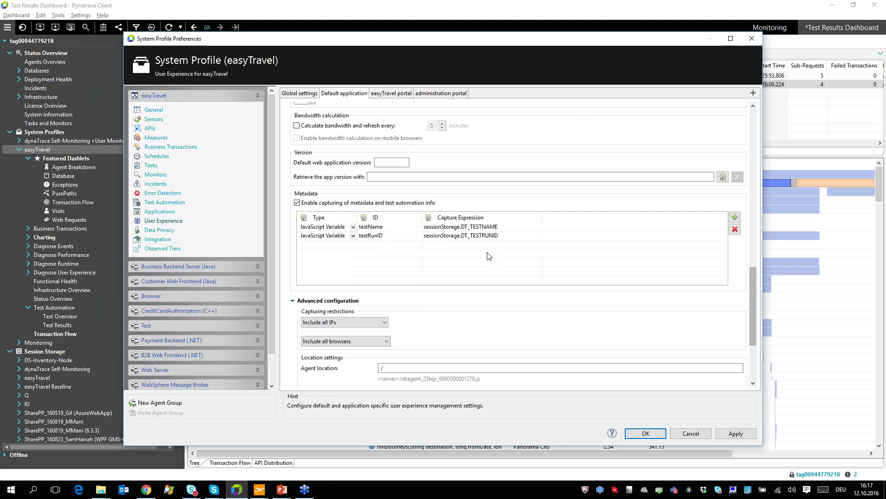
left_click(503, 226)
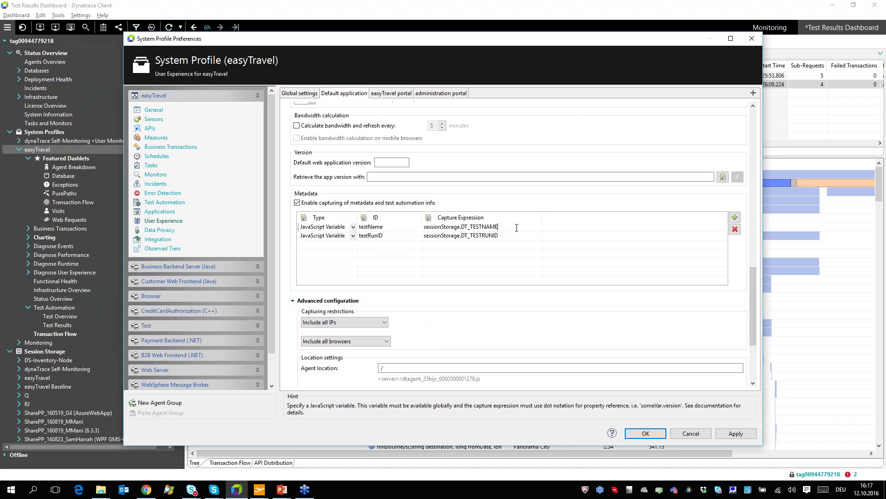
left_click_drag(512, 227, 420, 226)
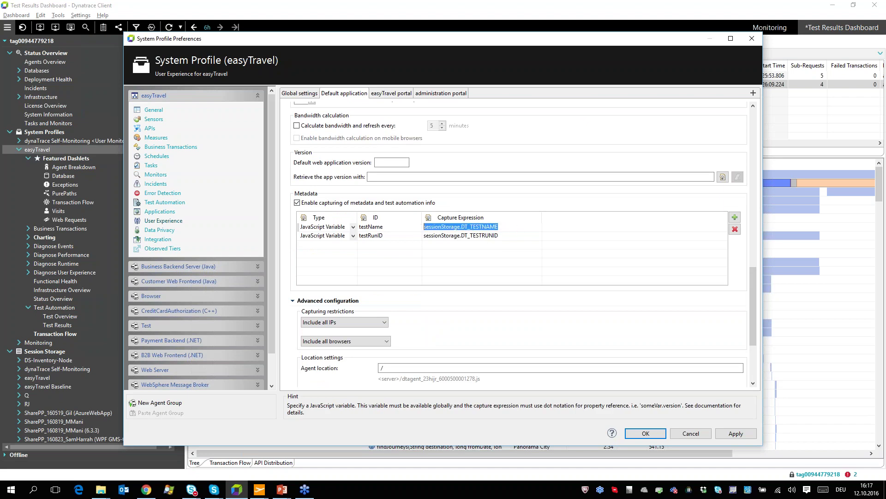
left_click_drag(513, 235, 401, 235)
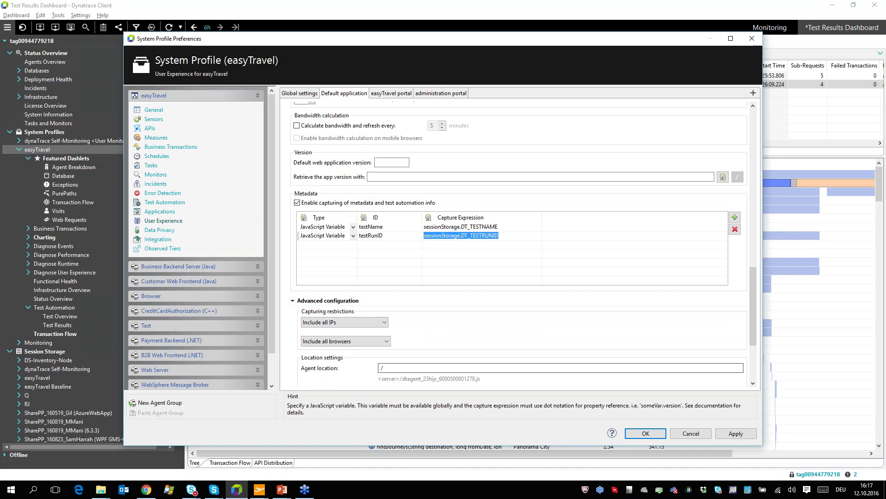
left_click(691, 433)
key("alt+Tab")
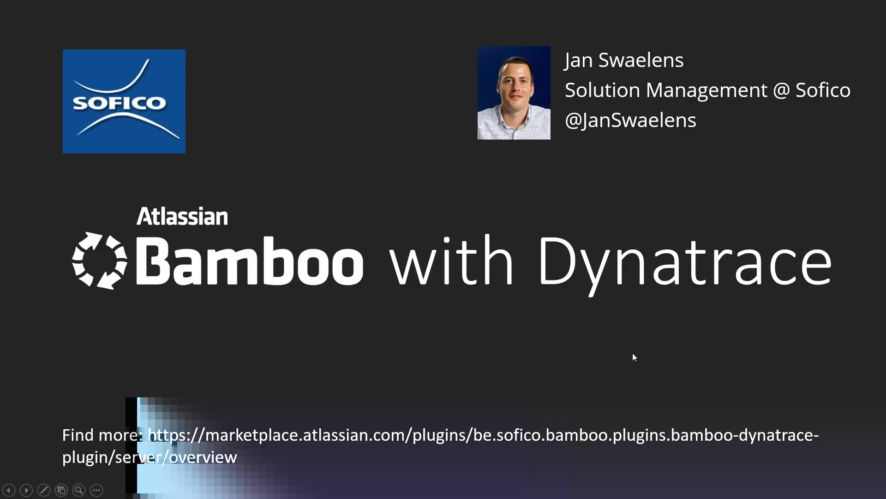
key("alt+Tab")
key("alt+Tab")
key("alt+Tab")
key("alt+Tab")
key("alt+Tab")
key("alt+Tab")
key("alt+Tab")
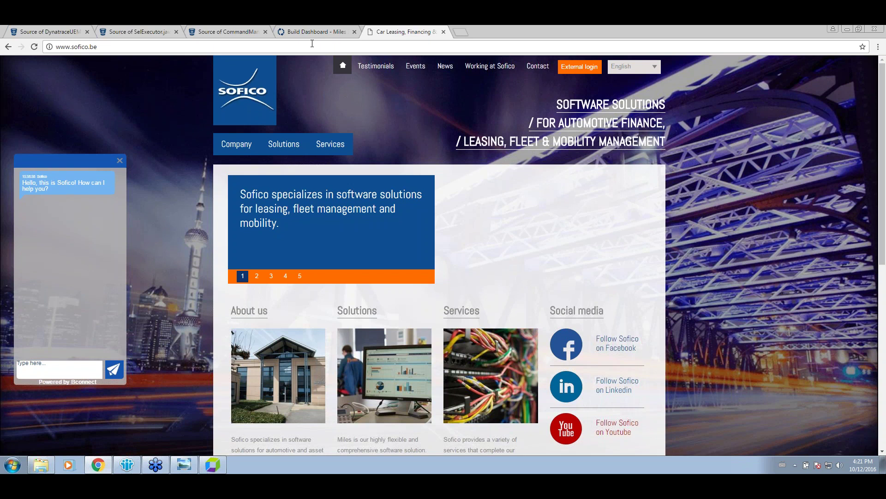
- Switch to the Bamboo Build Dashboard, find Miles Develop's DEVTEST plan, and open its currently running build TRUNK-DEVTEST-3359
left_click(310, 32)
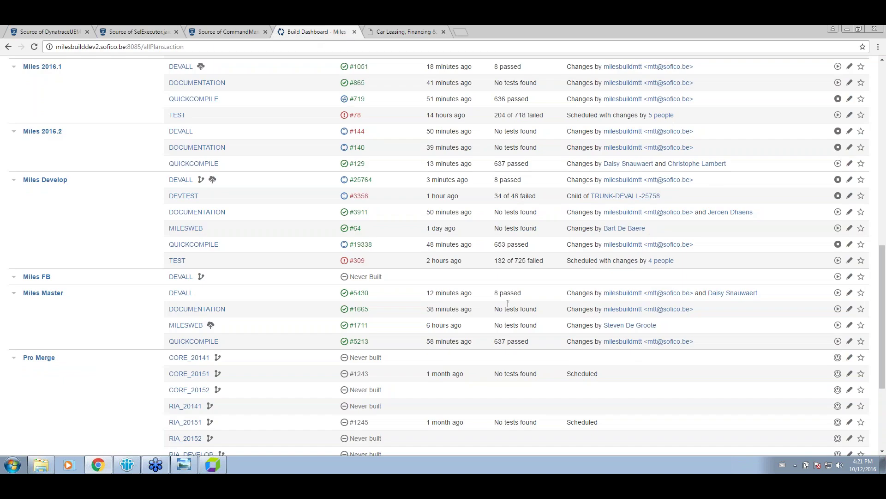
scroll(451, 304, "up", 12)
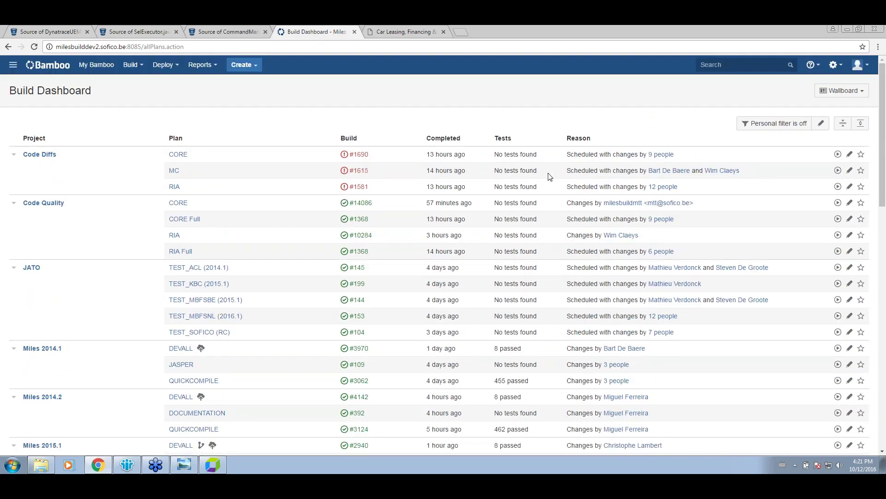
scroll(664, 220, "down", 7)
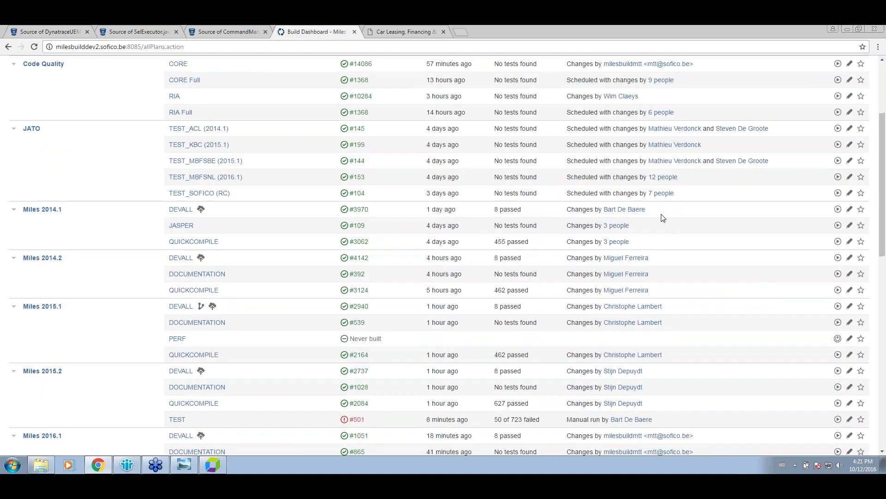
scroll(657, 218, "down", 5)
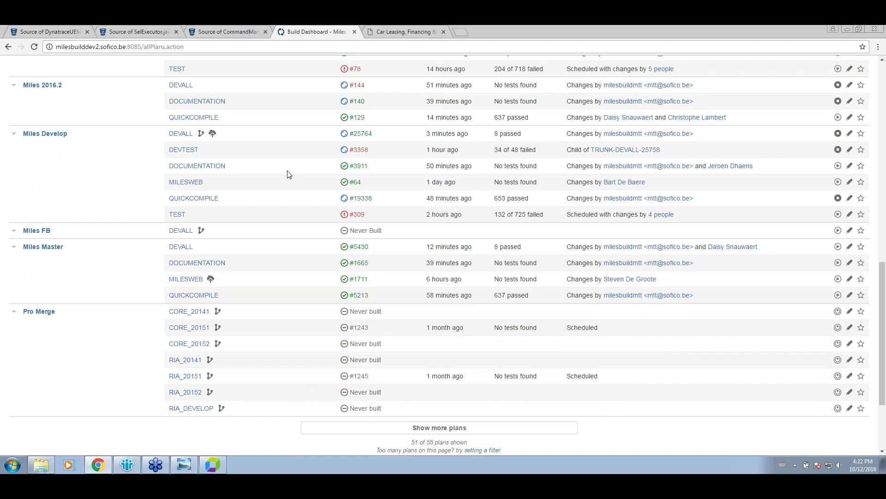
left_click(181, 152)
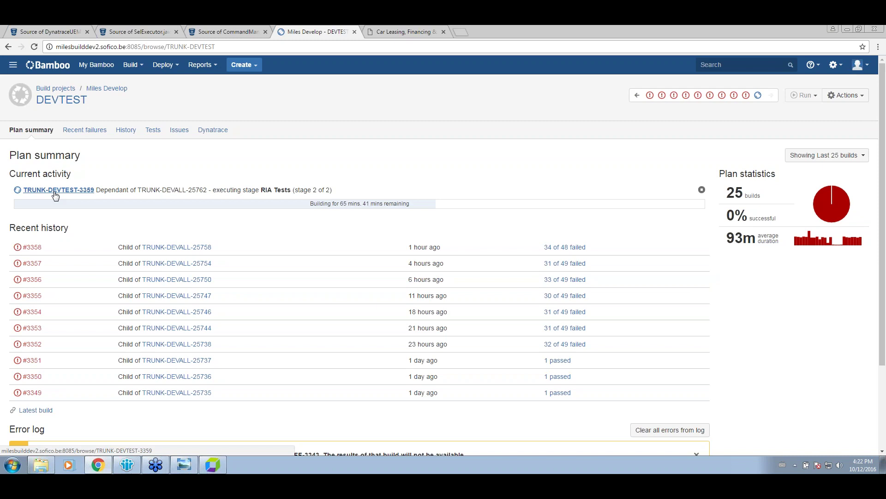
left_click(69, 193)
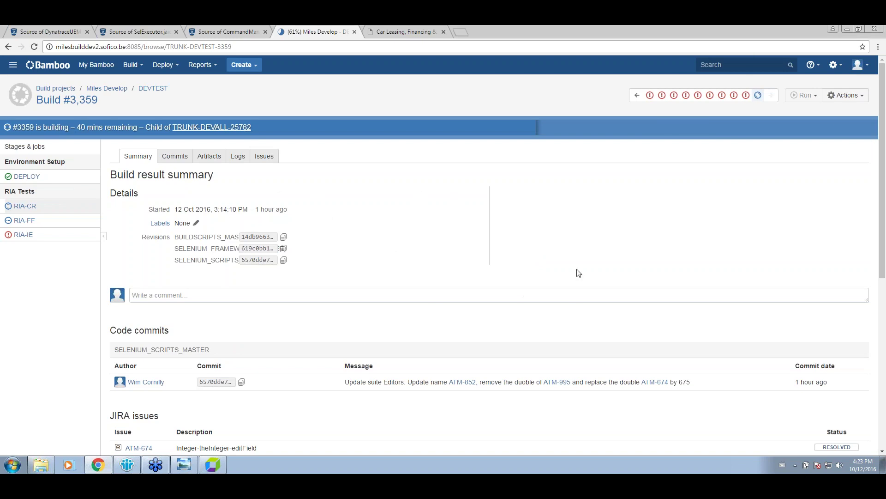
- Open the DEVTEST plan's configuration and review the tasks of the DEPLOY and MWS jobs
left_click(845, 95)
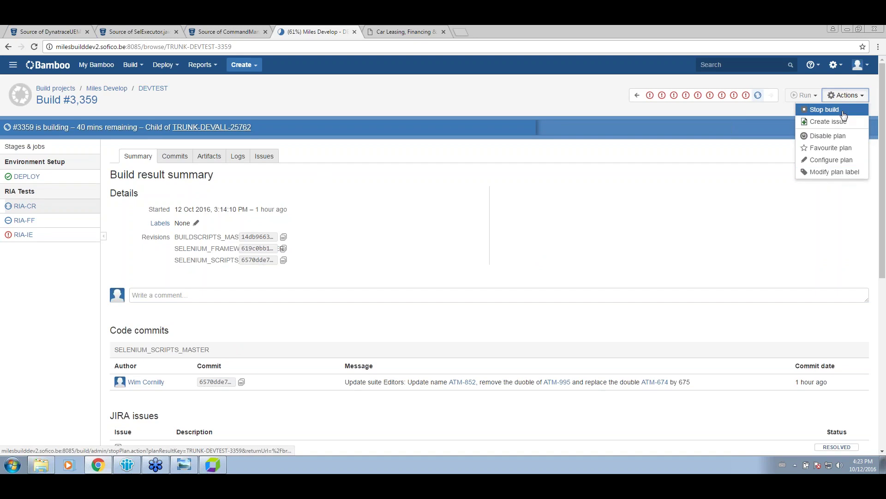
left_click(831, 160)
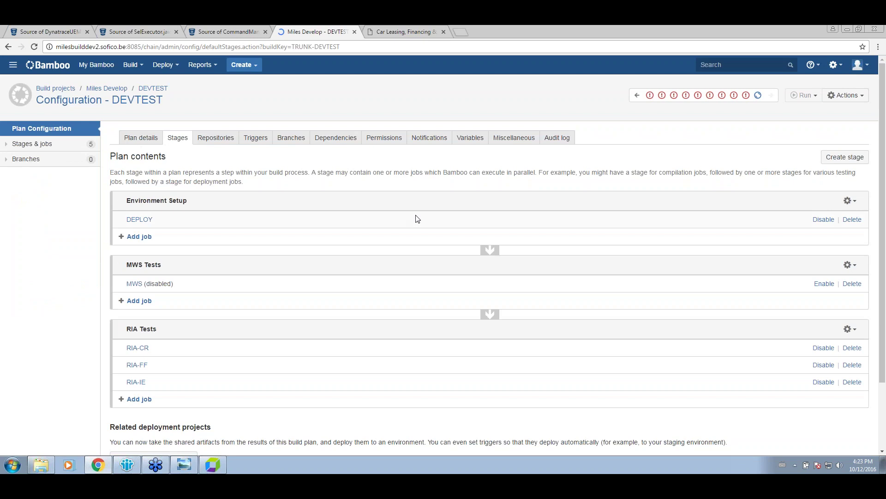
left_click(40, 144)
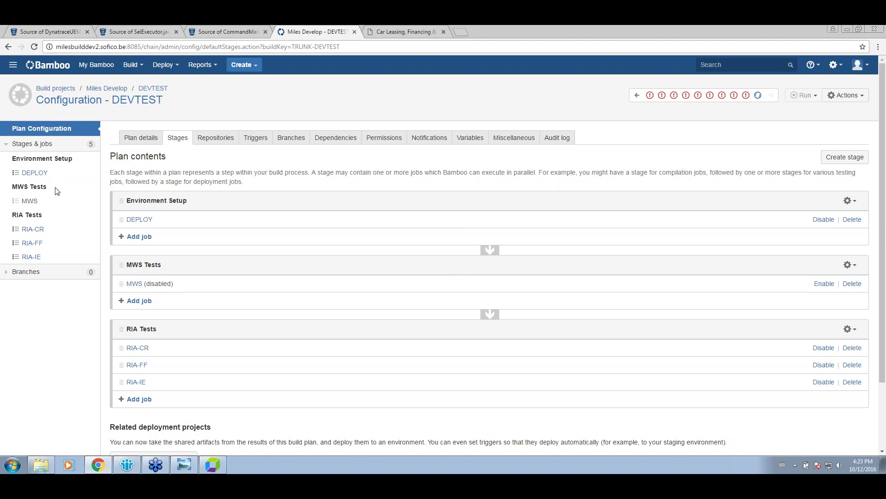
left_click(35, 174)
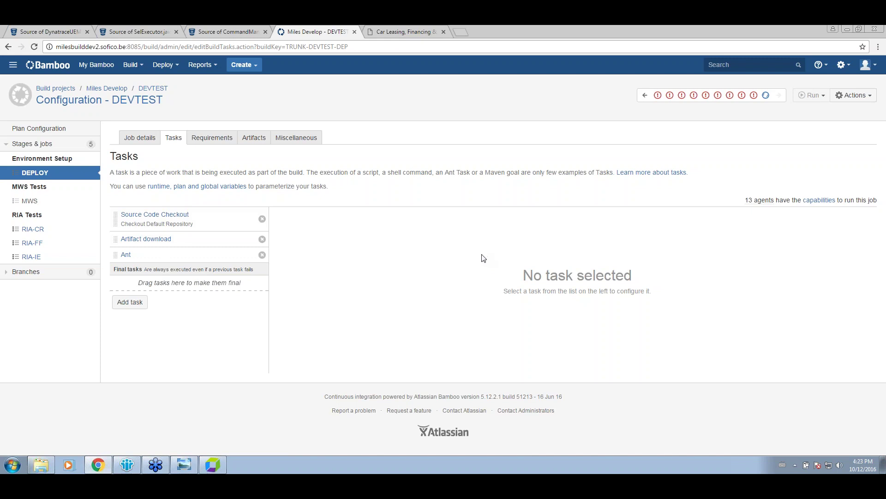
left_click(30, 202)
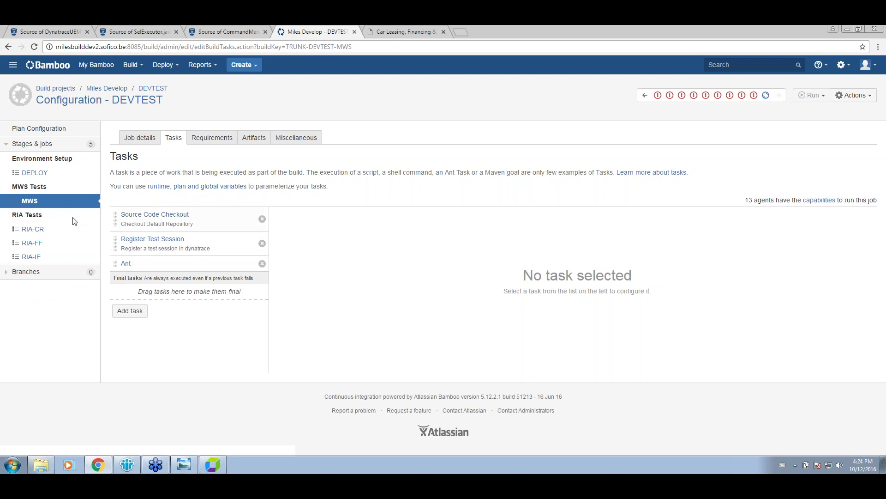
- Open the RIA-CR job's tasks and review the repositories and checkout directories of its Source Code Checkout task
left_click(40, 230)
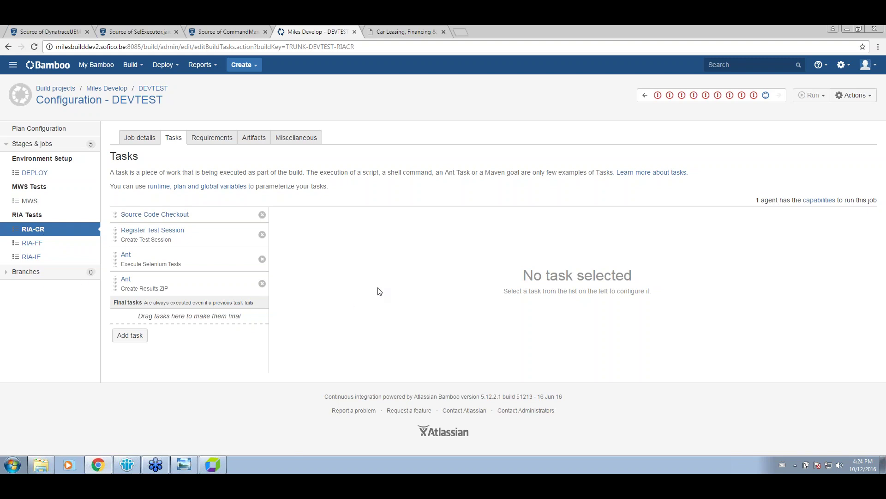
left_click(250, 219)
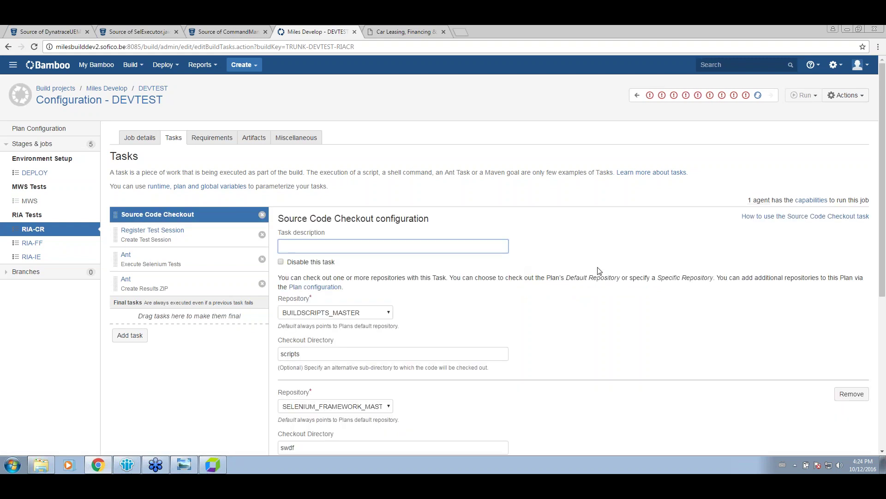
scroll(596, 270, "down", 4)
scroll(482, 254, "up", 2)
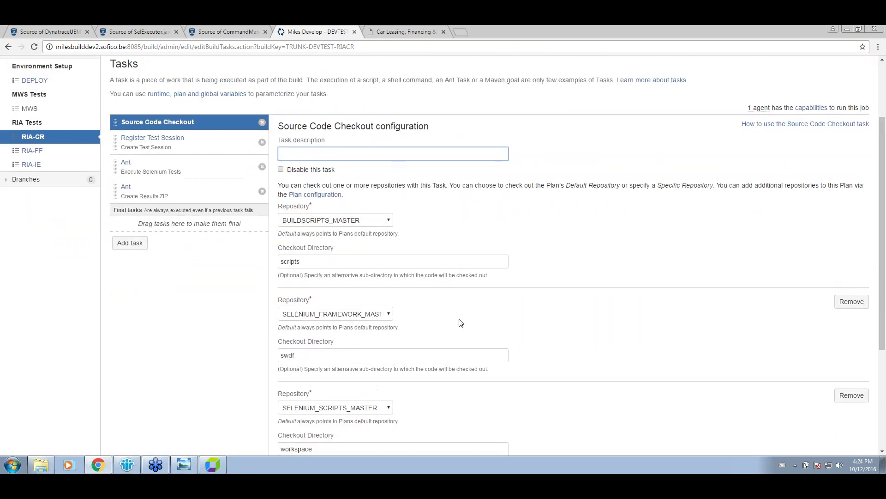
- Open the RIA-CR job's Register Test Session task and look over its configuration
left_click(187, 148)
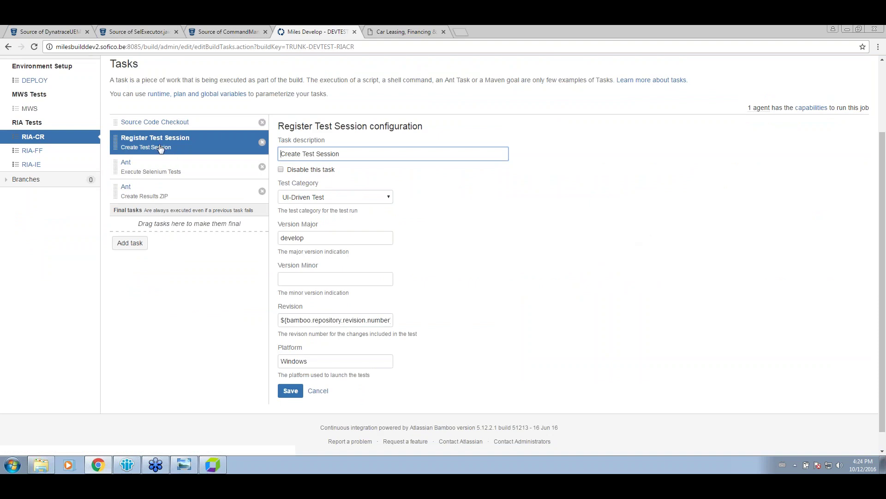
scroll(160, 148, "up", 2)
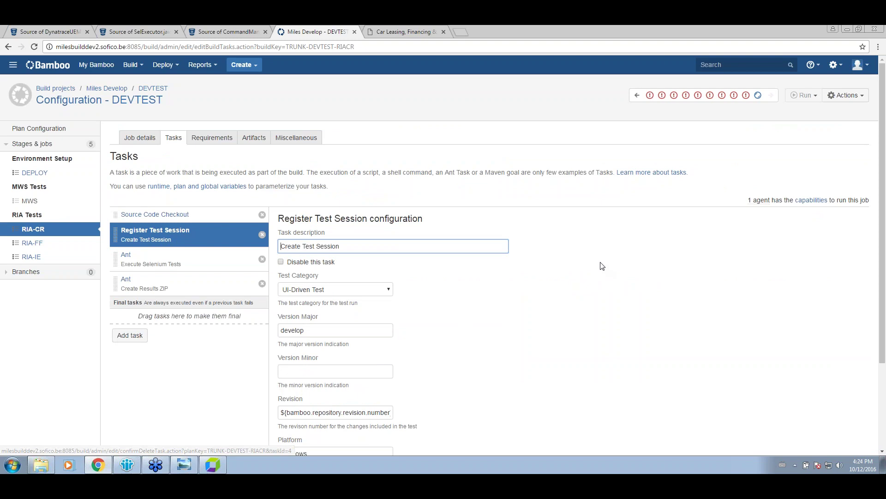
scroll(585, 222, "down", 2)
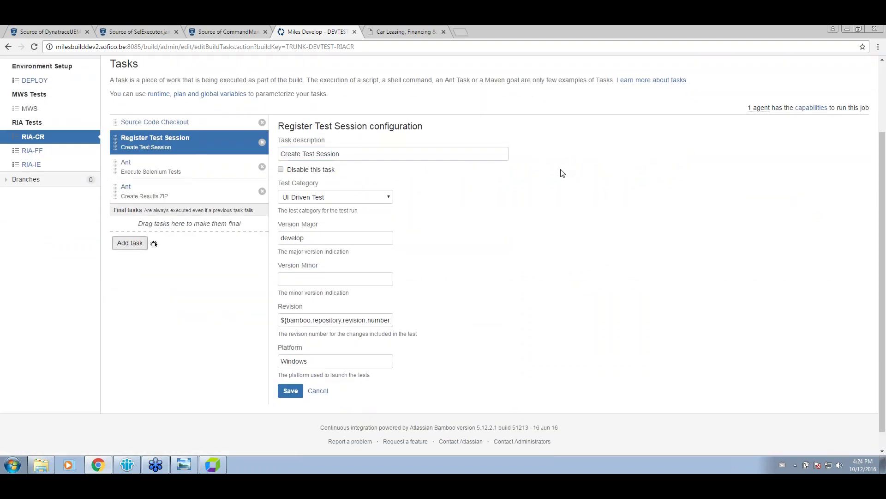
- Search the available task types for "dyna" to locate the Register Test Session task, and cancel without adding a task
left_click(136, 243)
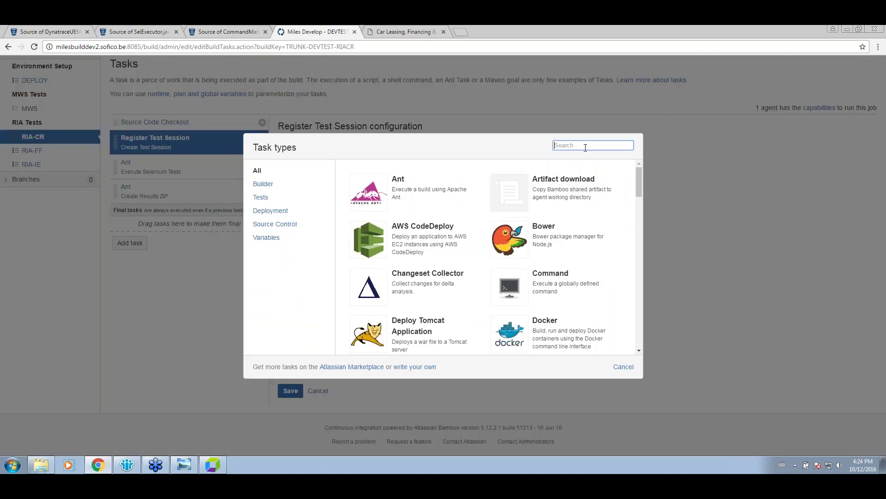
type("dyna")
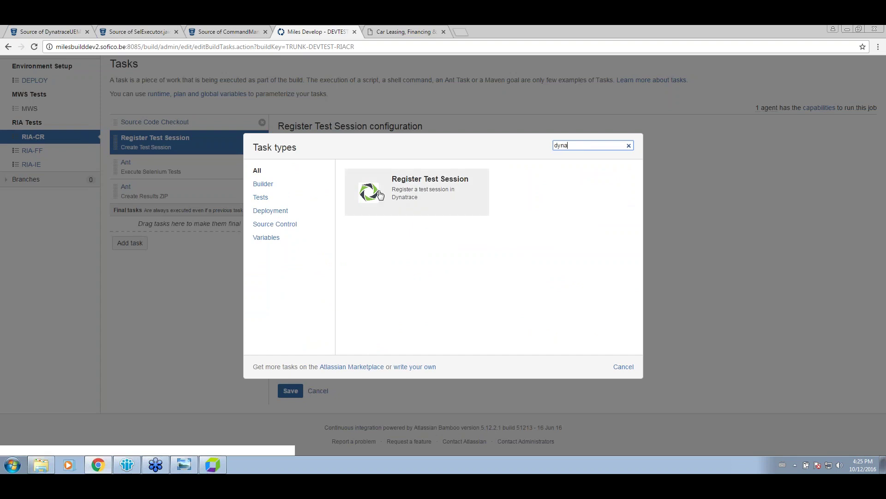
left_click(414, 197)
left_click(621, 363)
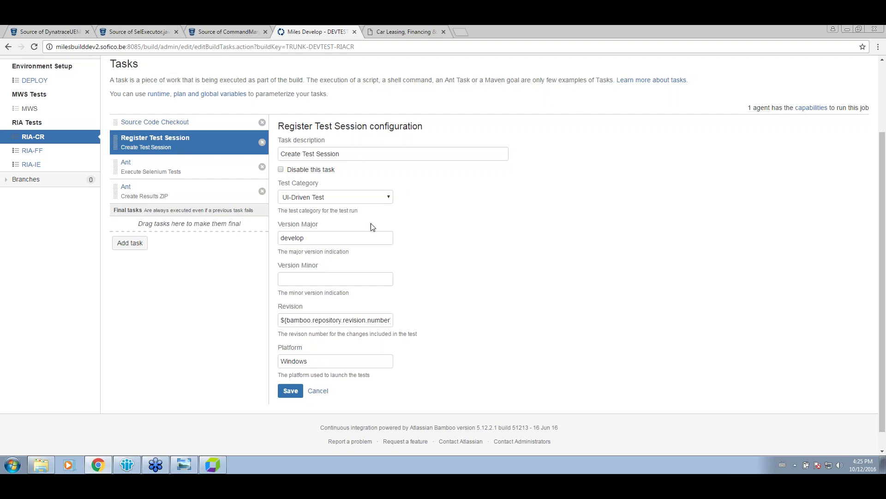
- Review the Register Test Session task's test category options and its version major, version minor, revision and platform fields without changing them
left_click(363, 199)
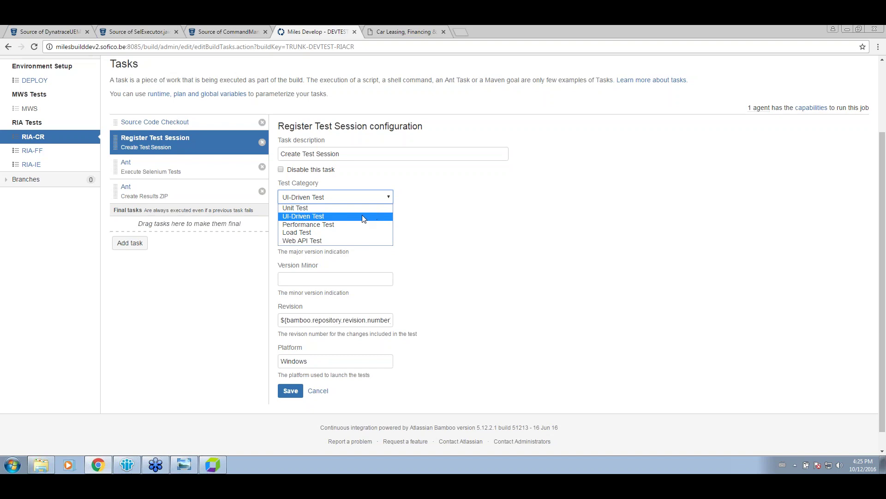
left_click(500, 216)
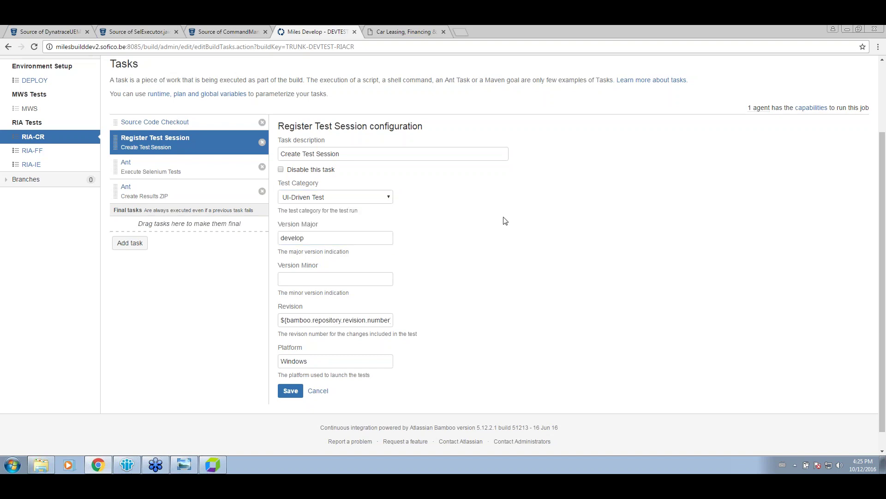
double_click(325, 238)
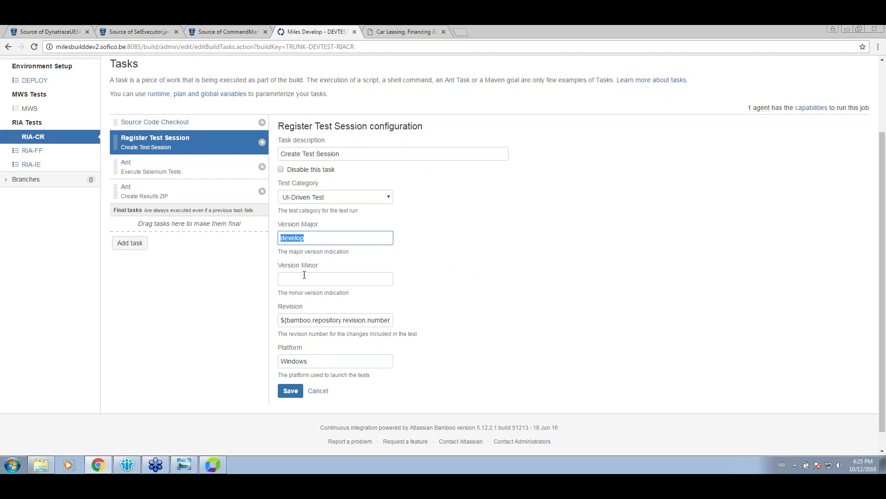
left_click(352, 279)
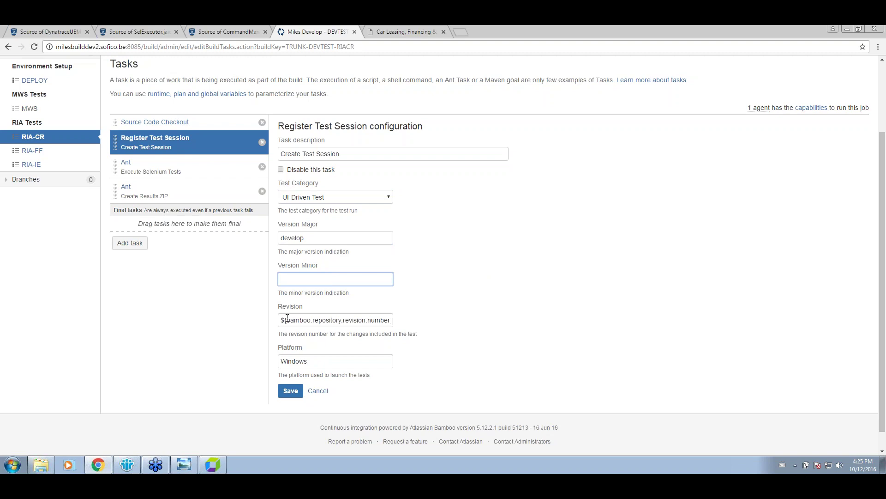
left_click_drag(282, 320, 486, 319)
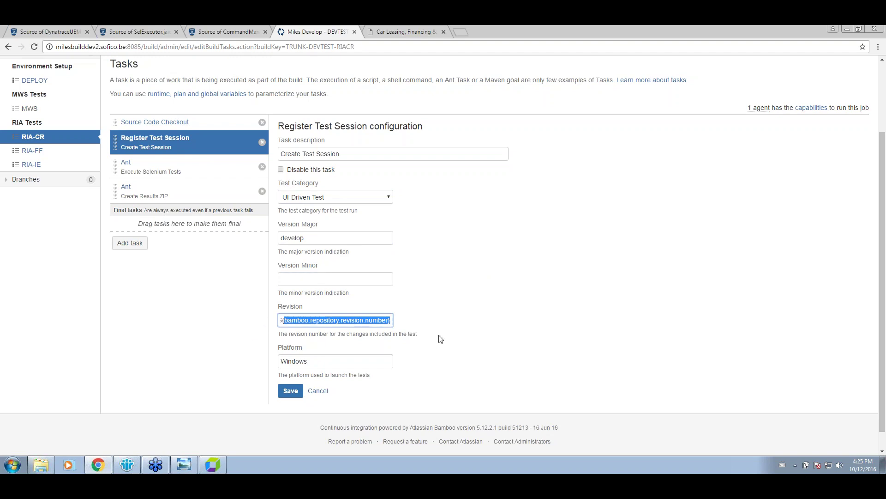
double_click(326, 363)
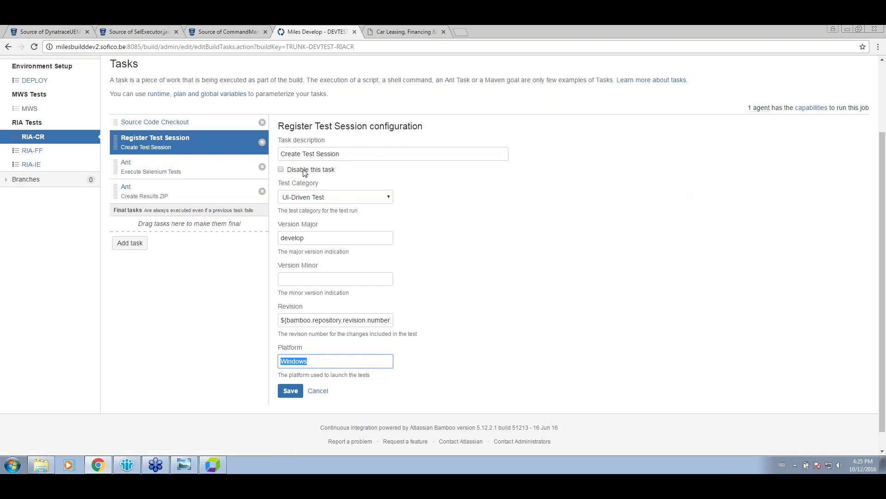
- Open the Execute Selenium Tests Ant task and read through the Dynatrace system properties in its Target, back to the test session ID
left_click(226, 165)
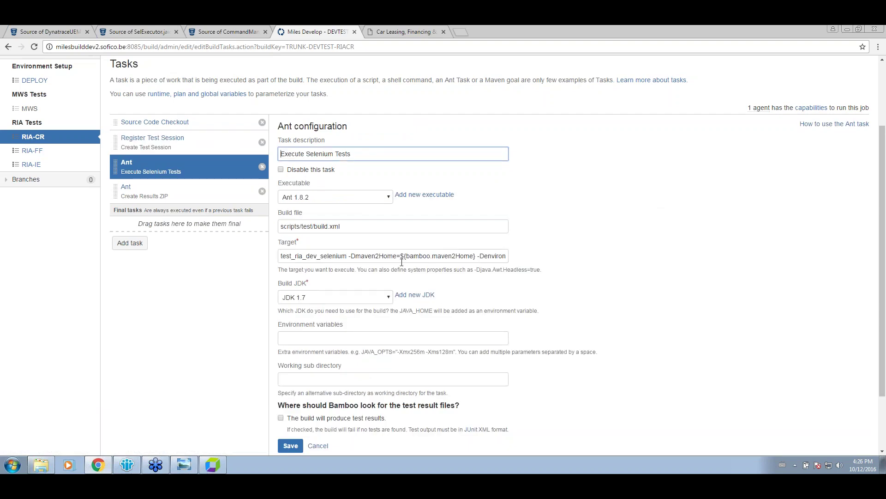
left_click_drag(440, 255, 588, 256)
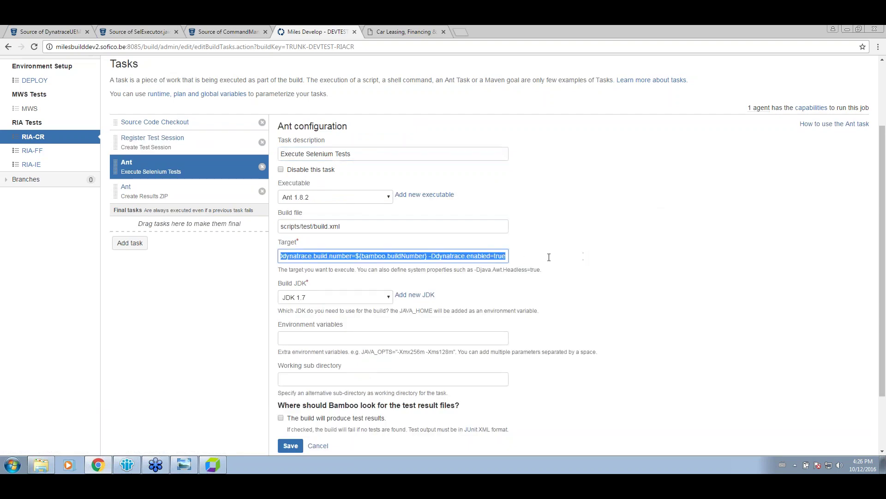
left_click(379, 257)
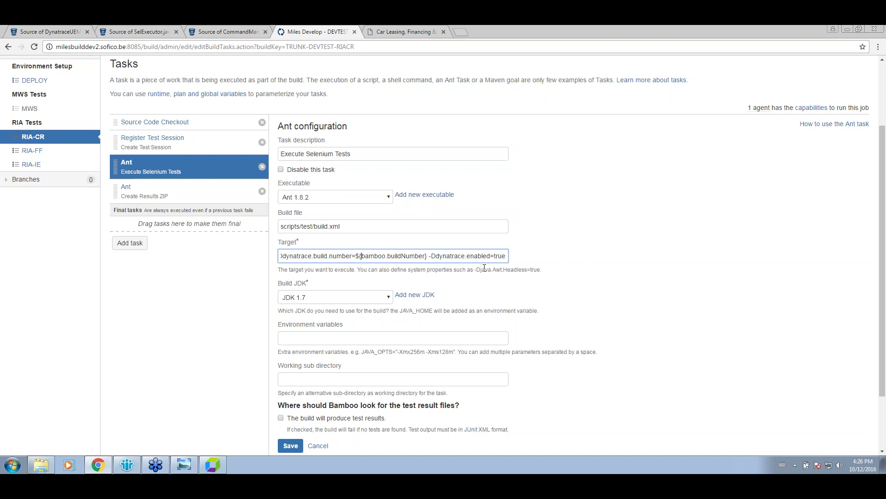
key("Left")
key("Left")
key("Left")
key("Left")
key("Left")
key("Left")
key("Left")
key("Left")
key("Left")
key("Left")
key("Left")
key("Left")
key("Left")
key("Left")
key("Left")
key("Left")
key("Left")
key("Left")
key("Left")
key("Left")
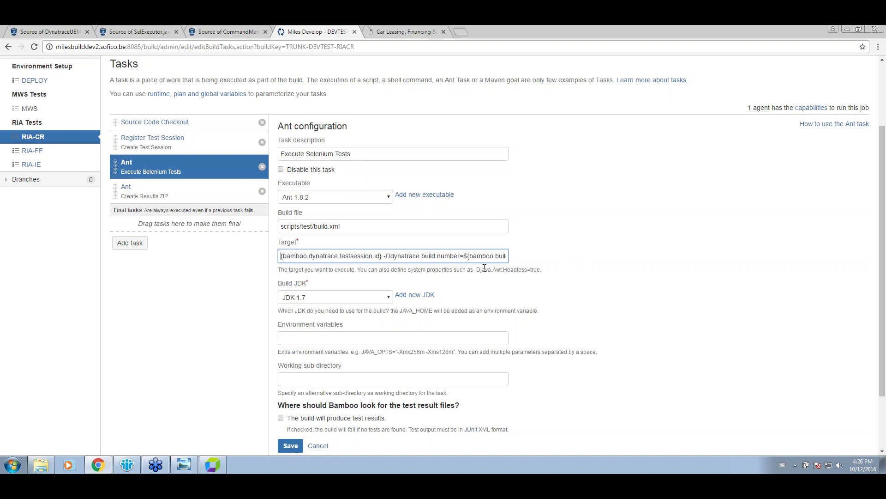
key("Left")
key("Left")
key("Left")
key("Left")
key("Left")
key("Left")
key("Left")
key("Left")
key("Left")
key("Left")
key("Left")
key("Left")
key("Left")
key("Left")
key("Left")
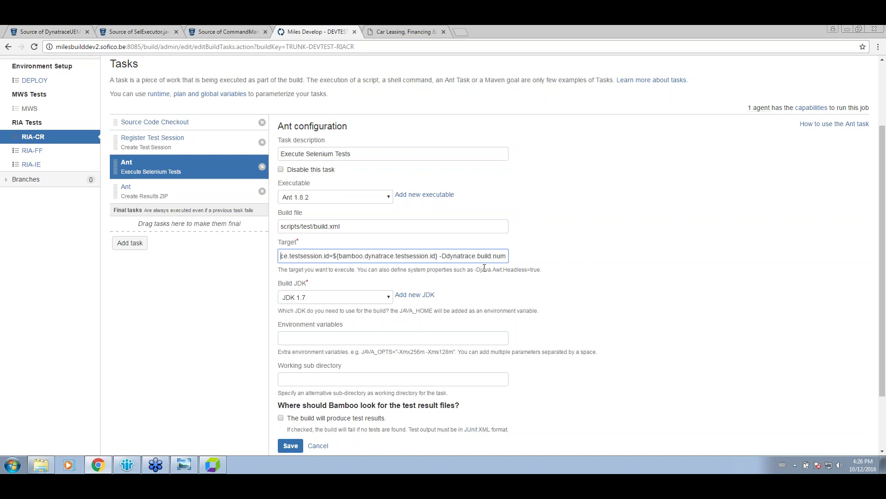
key("Left")
key("Left")
key("Left")
key("Left")
key("Left")
key("Left")
key("Left")
key("Left")
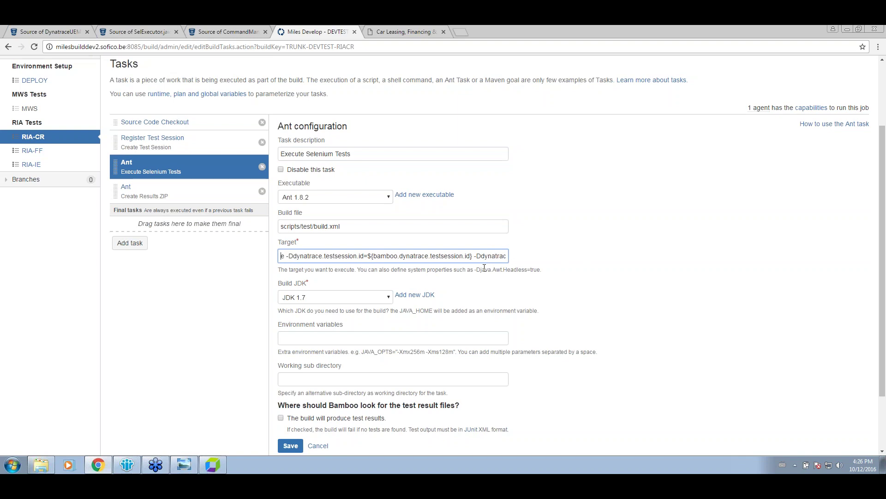
- Highlight the ${bamboo.dynatrace.testsession.id} variable and the -Ddynatrace.testsession.id property in the Ant target without changing the text
left_click_drag(471, 257, 367, 263)
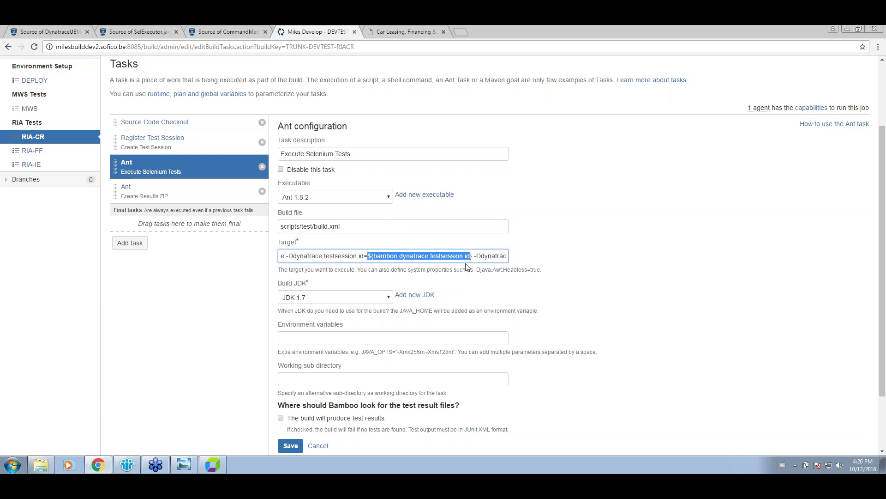
left_click_drag(287, 255, 367, 257)
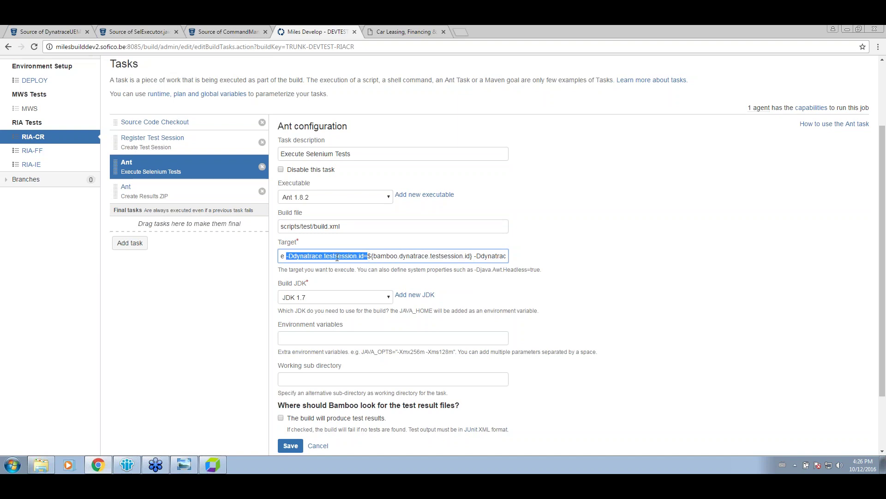
left_click(293, 257)
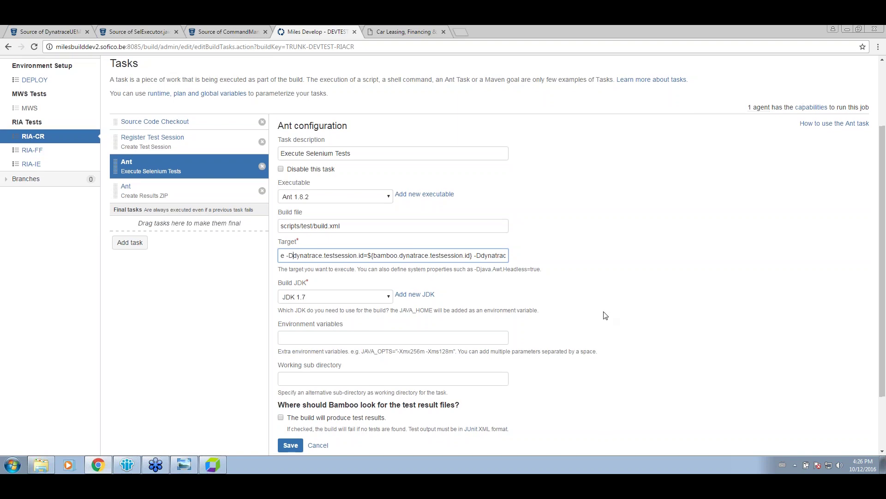
- Open the DEVTEST plan's Miscellaneous configuration and highlight the Configure Dynatrace Integration heading and the Dynatrace server host
scroll(600, 313, "down", 2)
scroll(600, 312, "up", 4)
left_click(153, 99)
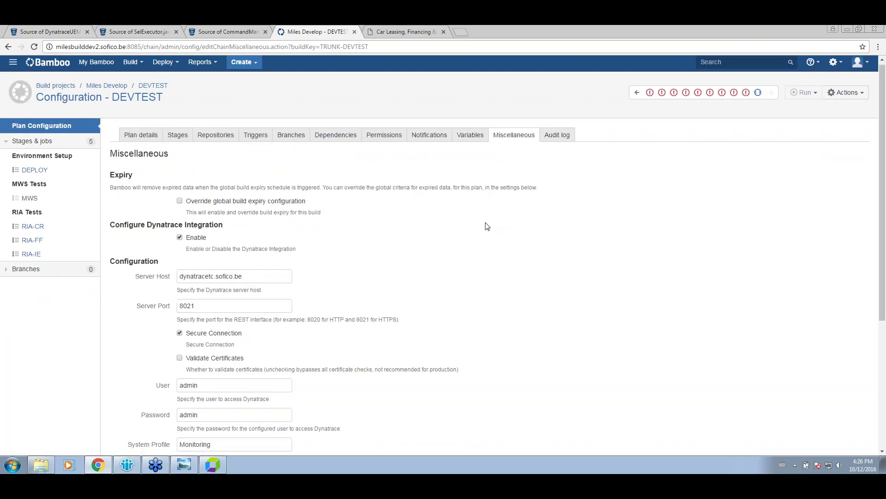
scroll(483, 224, "down", 3)
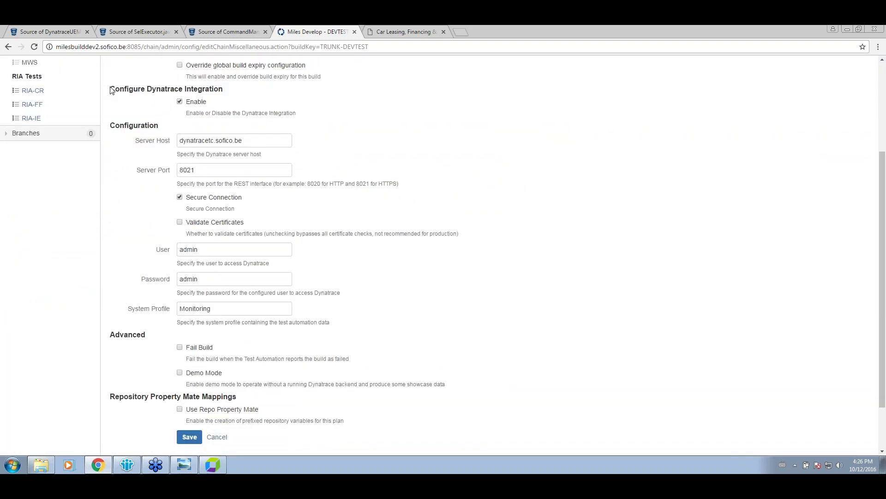
left_click_drag(111, 90, 230, 90)
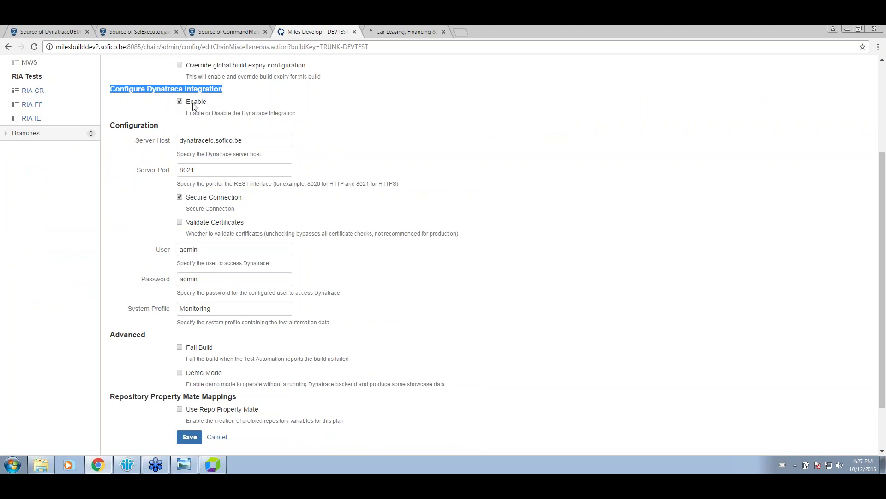
left_click(261, 143)
key("ctrl+a")
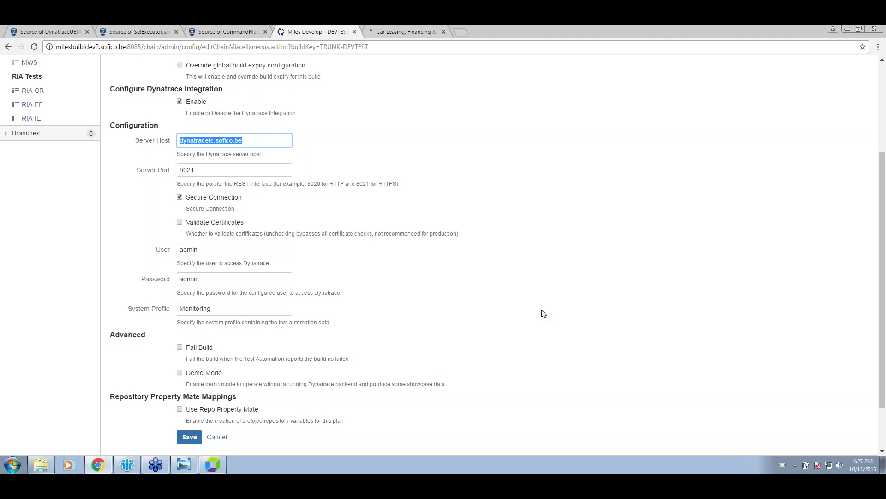
- Review the remaining Dynatrace connection settings and highlight the System Profile value without changing it
scroll(549, 314, "up", 1)
scroll(565, 312, "down", 2)
left_click(128, 268)
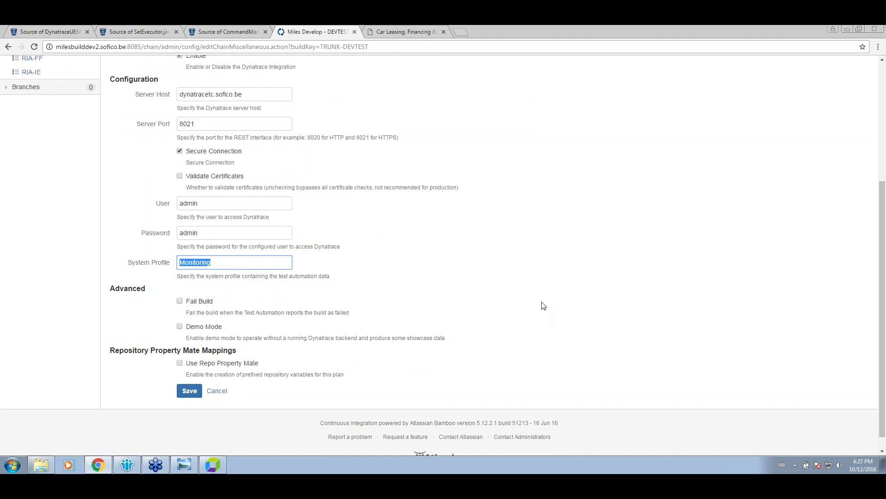
- Open the RIA-FF job's task list from the DEVTEST plan's RIA Tests stage
scroll(528, 273, "up", 4)
left_click(32, 229)
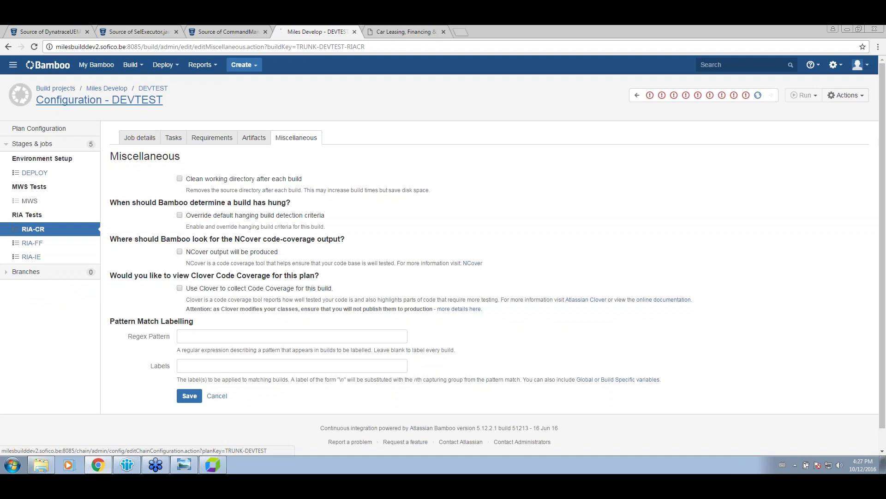
left_click(200, 152)
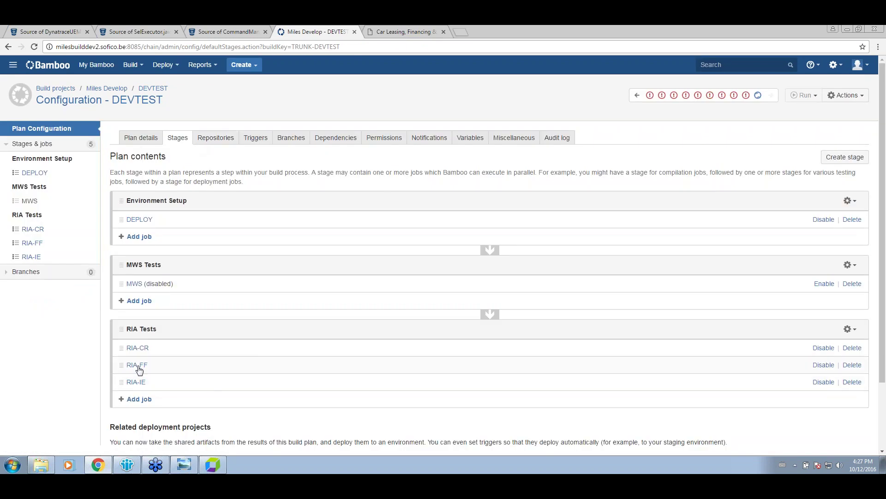
left_click(138, 366)
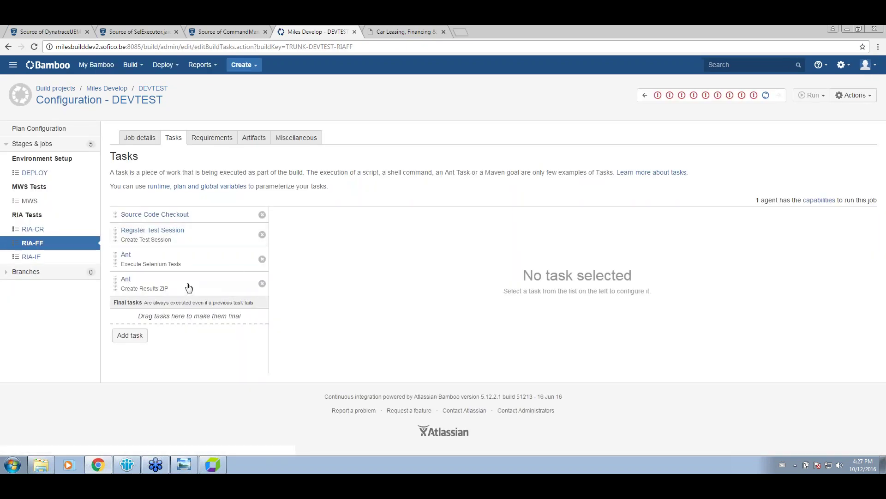
- Review RIA-FF's Register Test Session task and find the Dynatrace test session ID in its Execute Selenium Tests Ant target
left_click(175, 234)
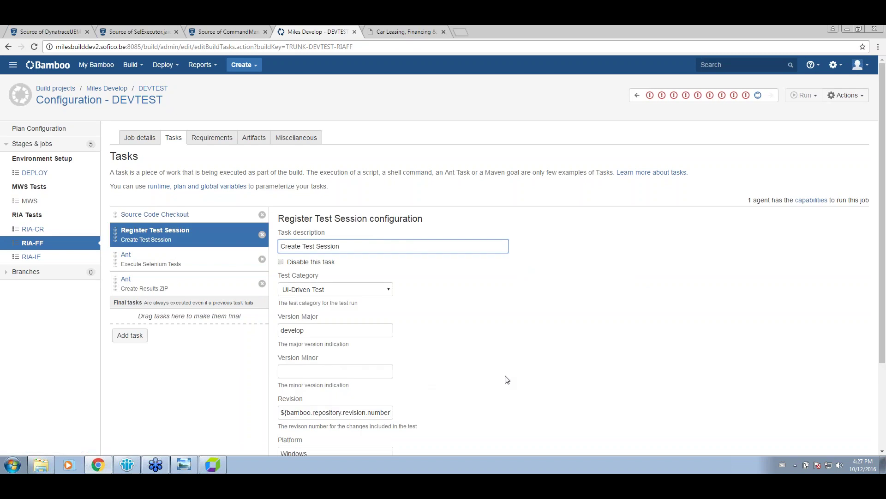
scroll(507, 380, "down", 3)
left_click(252, 156)
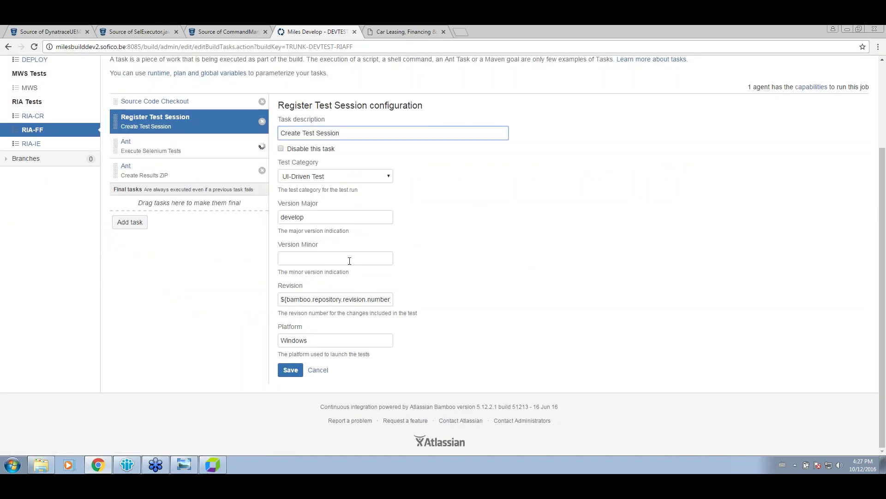
left_click_drag(403, 234, 512, 233)
left_click(442, 235)
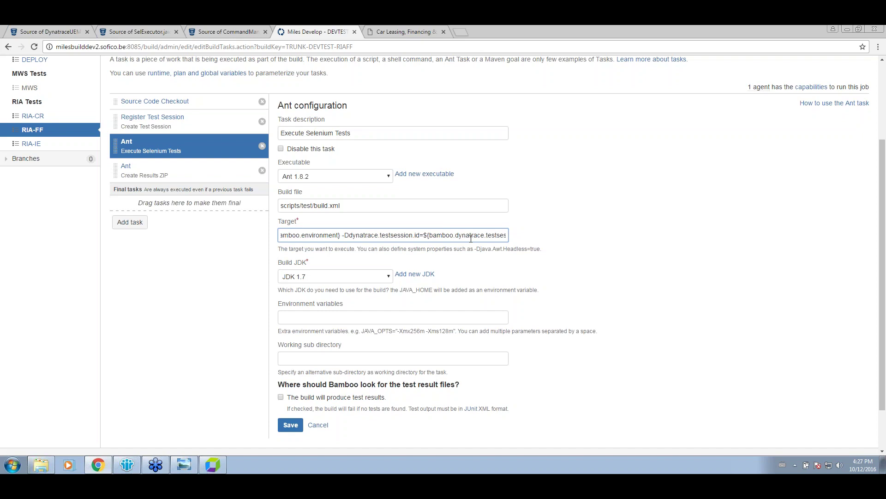
scroll(600, 356, "up", 3)
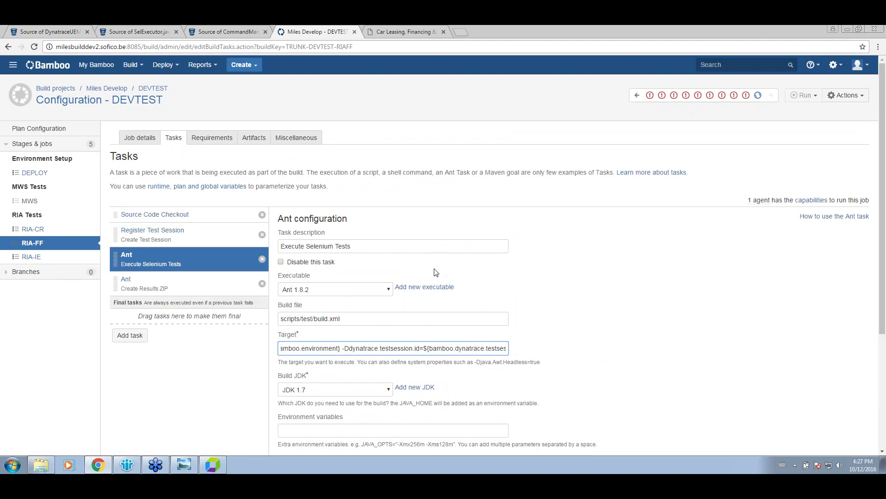
- Open the result summary of DEVTEST build #3358 and look over its details and failures
left_click(154, 88)
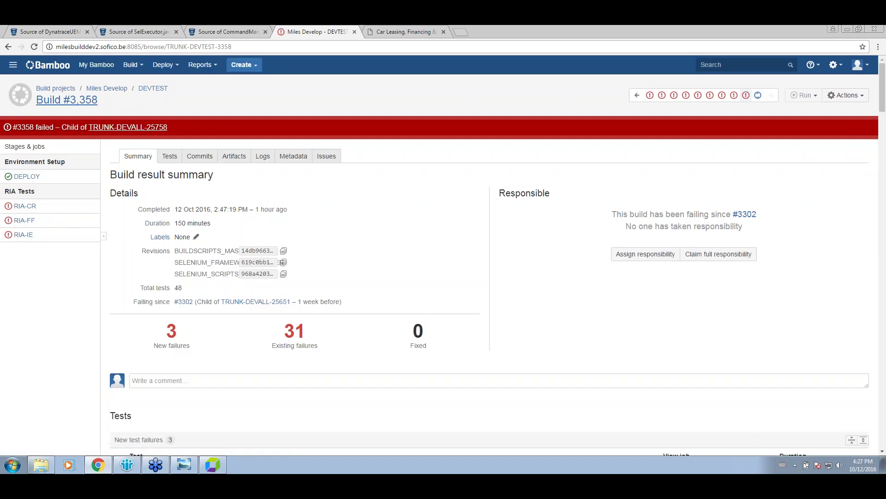
scroll(398, 315, "down", 2)
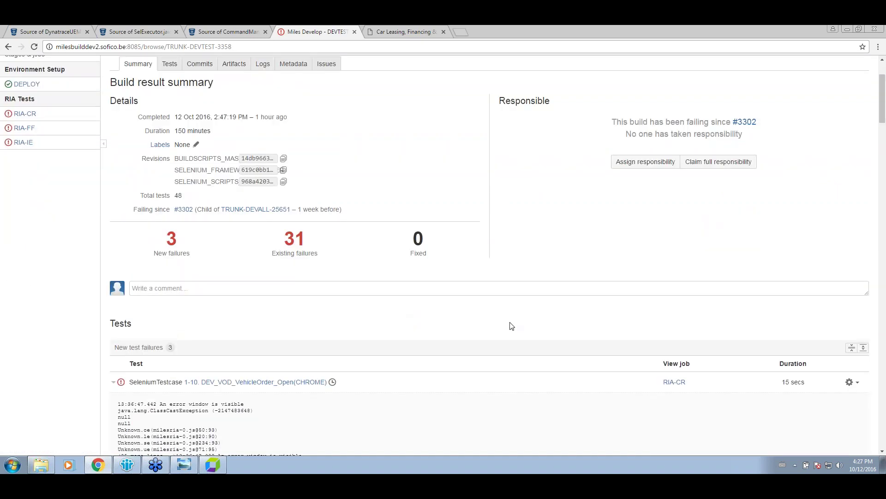
scroll(493, 324, "down", 3)
scroll(284, 193, "up", 5)
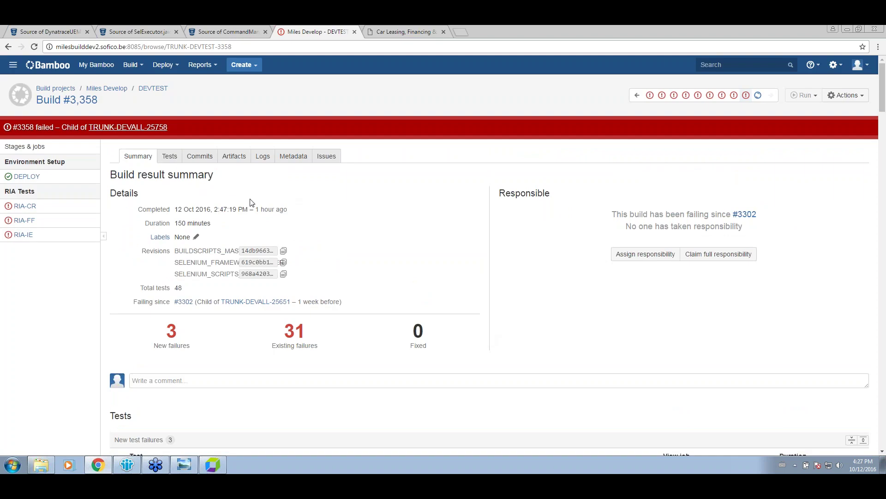
- Examine the test results of build #3358, collapsing the error details to compare the lists of new and existing failures
left_click(169, 156)
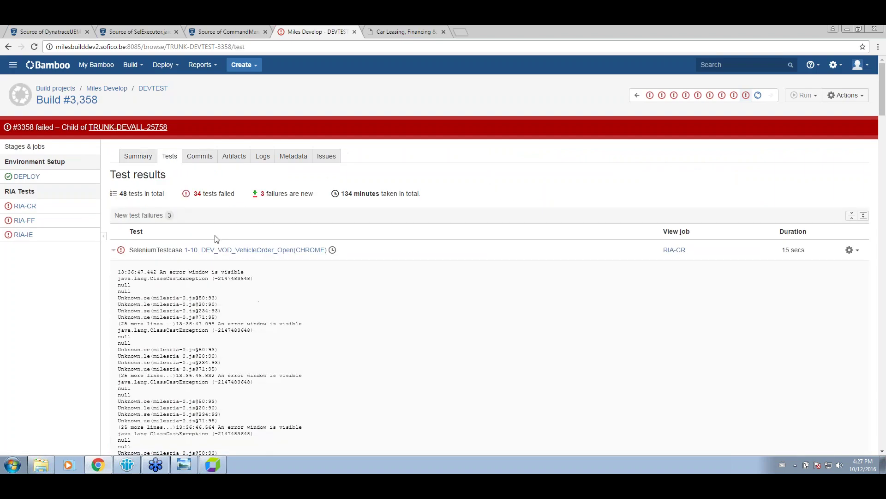
scroll(178, 120, "down", 6)
scroll(178, 120, "up", 4)
scroll(332, 266, "up", 2)
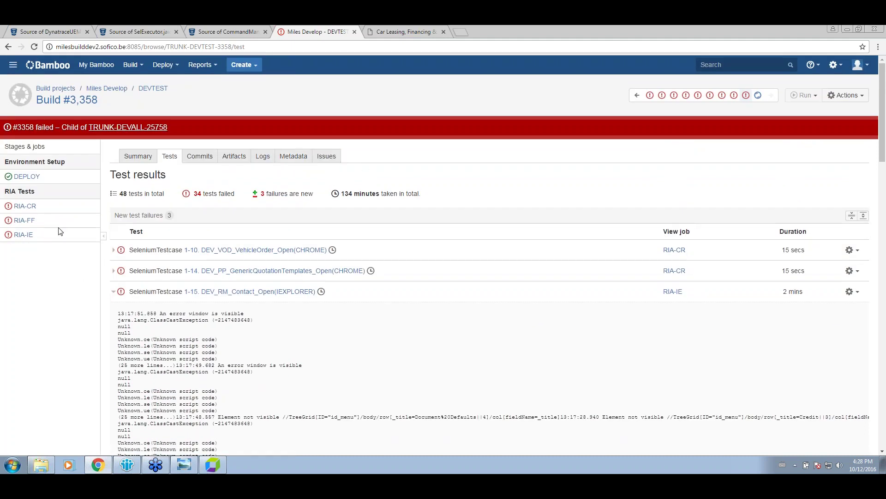
left_click(120, 295)
scroll(508, 323, "down", 2)
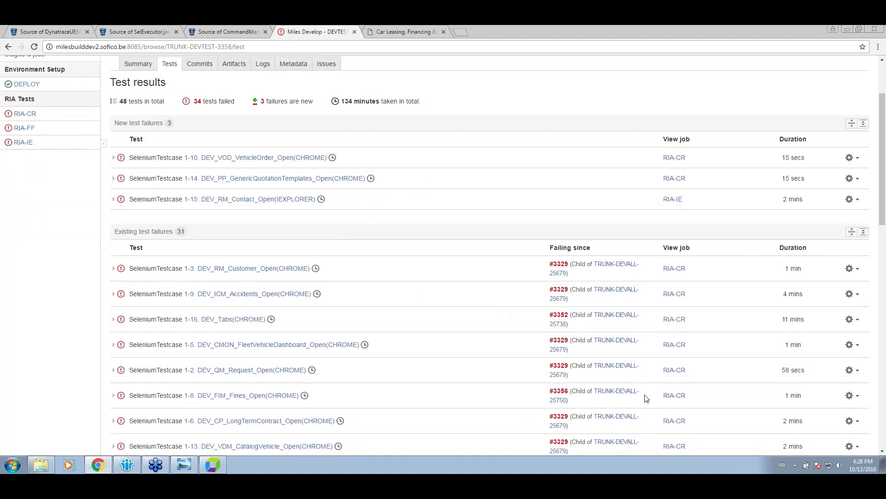
scroll(595, 361, "down", 2)
scroll(595, 362, "up", 4)
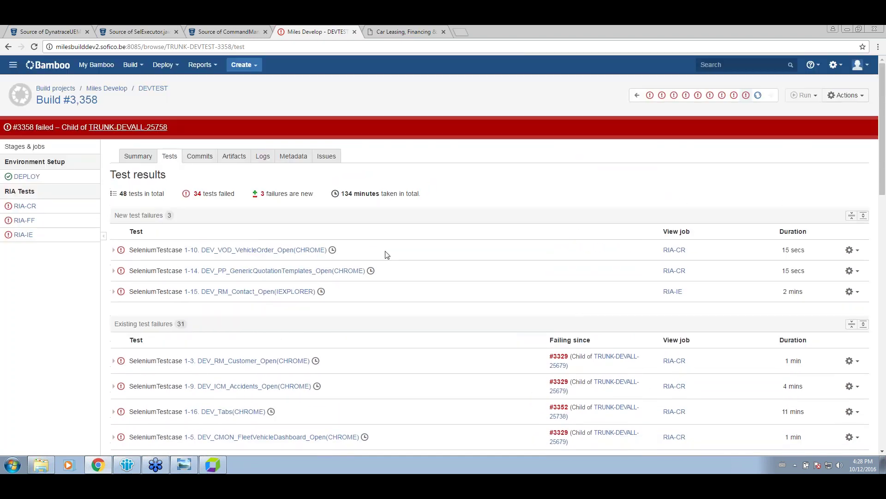
- View the DEVTEST plan's Dynatrace Test Automation chart and compare it with the BambooDynatraceOverview image in Windows Photo Viewer
left_click(153, 89)
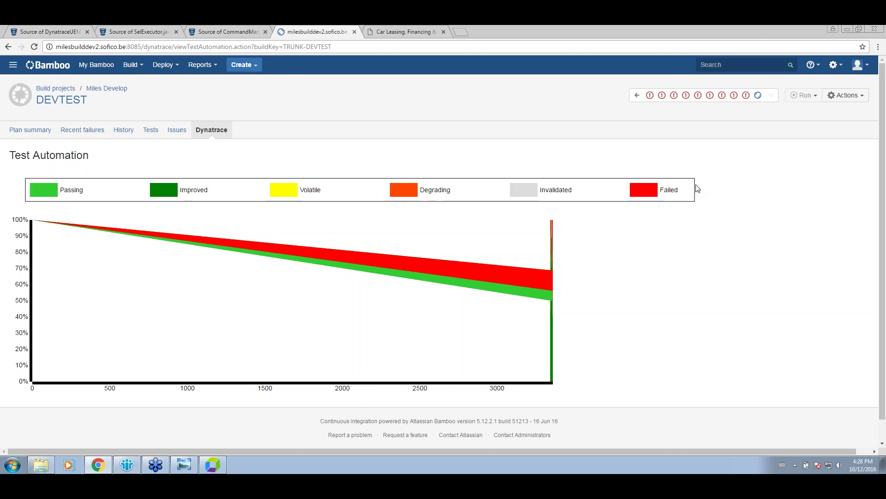
left_click(183, 467)
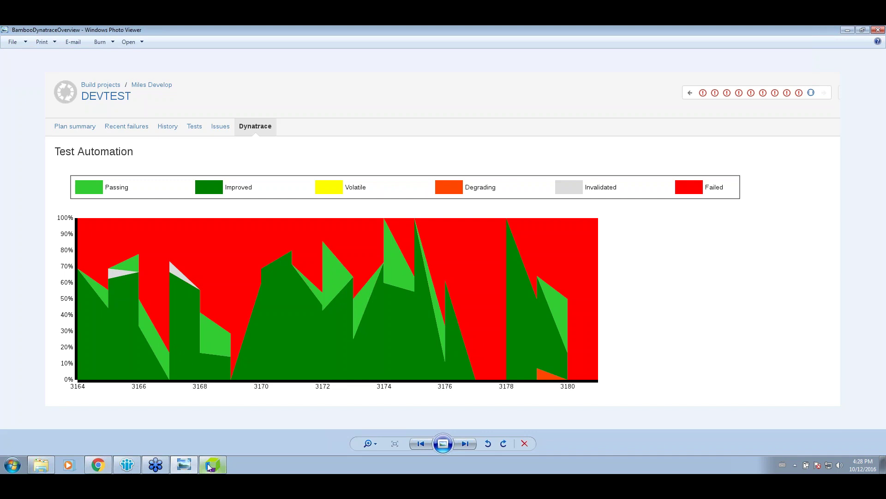
mouse_move(99, 467)
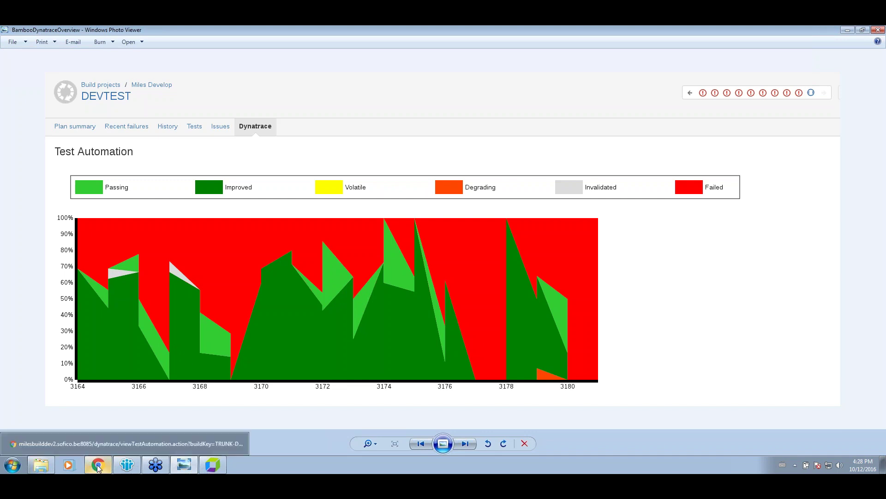
left_click(98, 466)
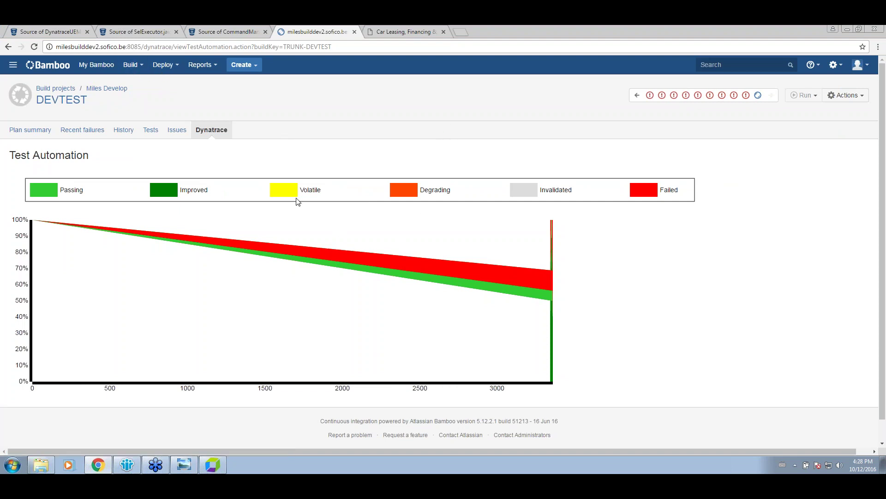
- Switch to the DynatraceUEM.java source in Bitbucket and read through the class down to its startTest method
left_click(48, 31)
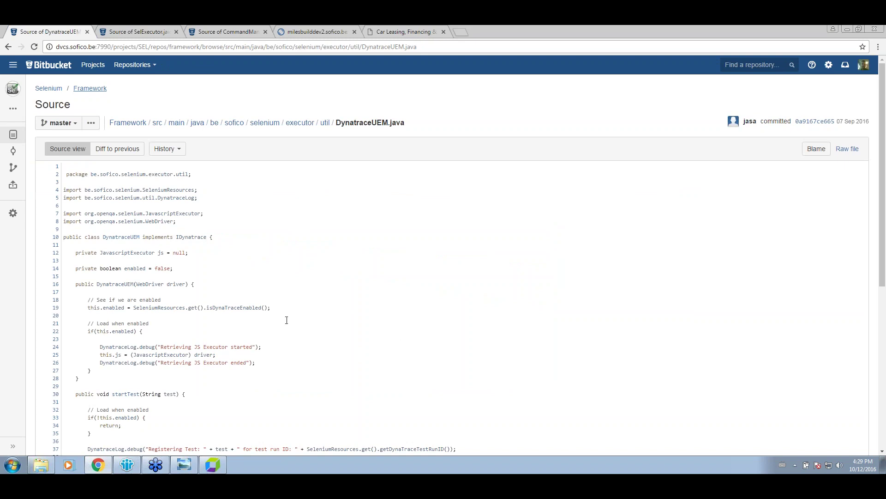
left_click(234, 264)
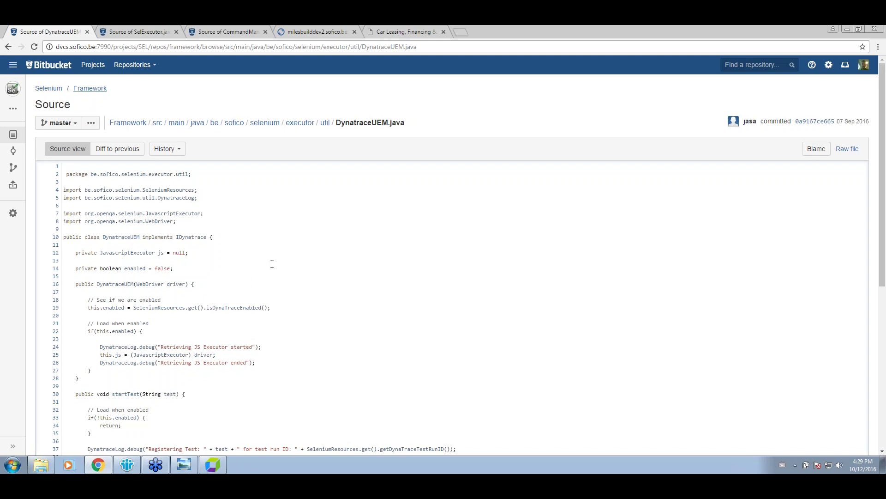
scroll(394, 327, "down", 1)
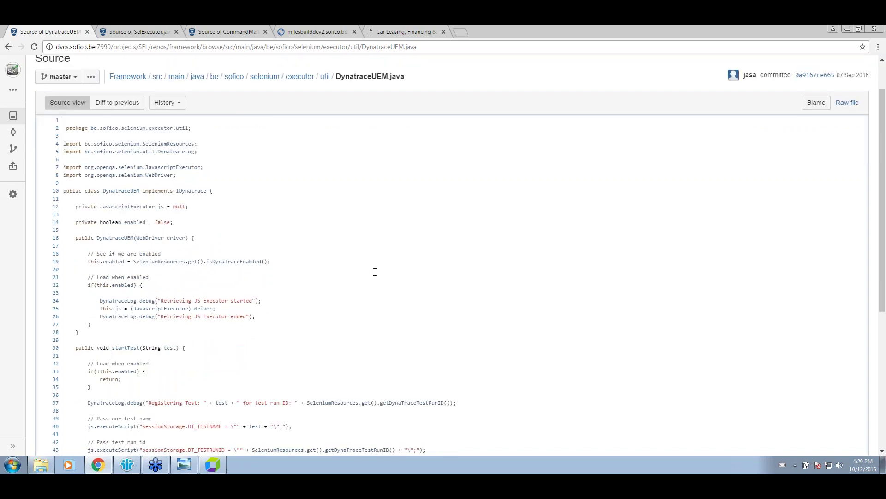
scroll(375, 272, "down", 5)
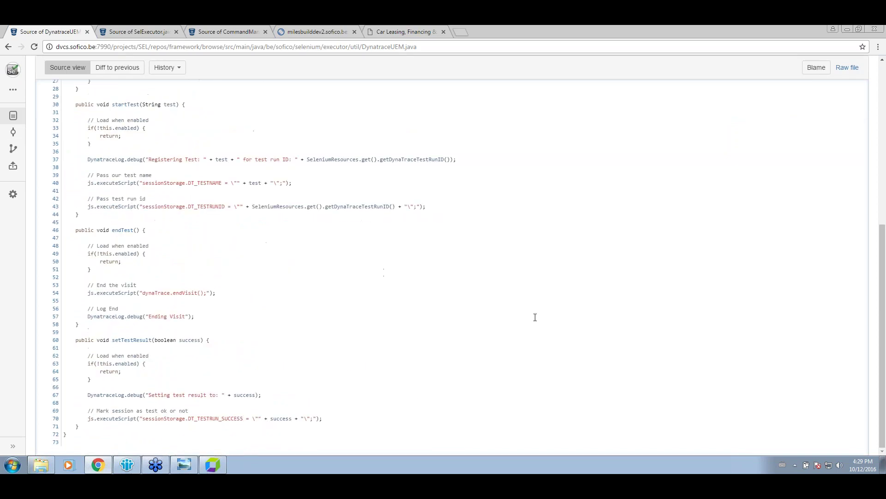
scroll(629, 338, "up", 6)
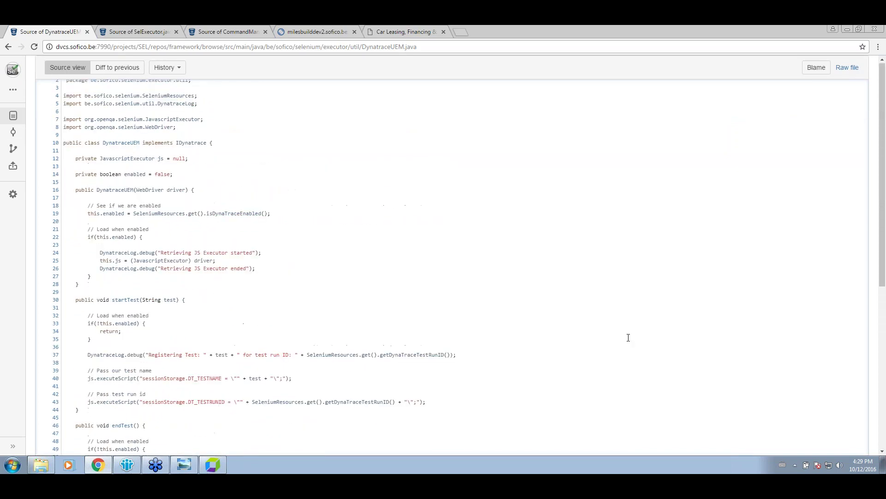
scroll(489, 293, "down", 2)
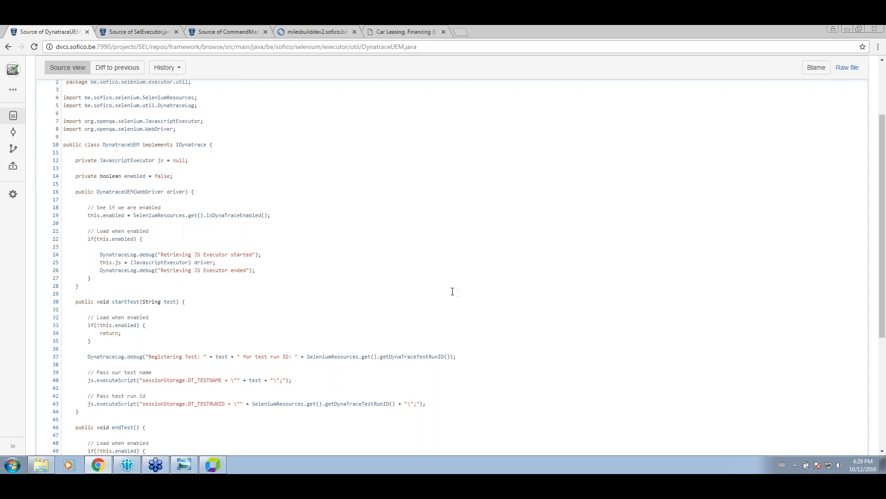
scroll(452, 292, "down", 3)
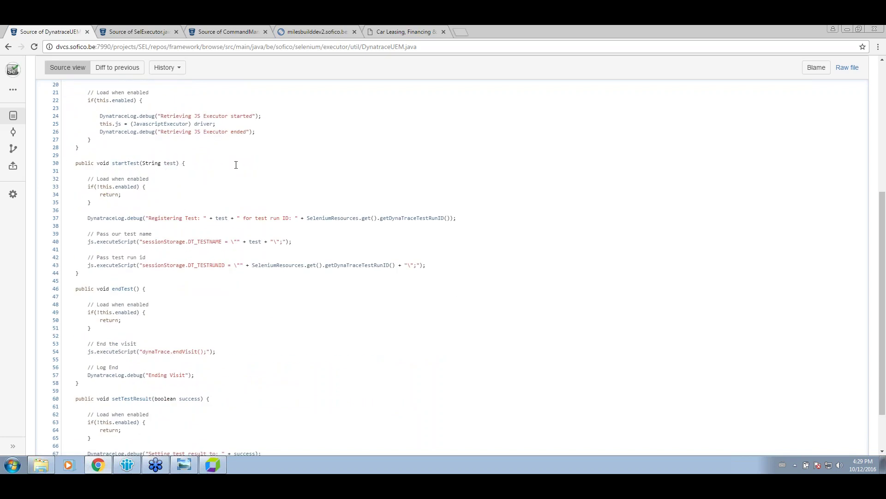
- Highlight startTest, its test argument, the executeScript call, DT_TESTNAME, DT_TESTRUNID and getDynaTraceTestRunID() in DynatraceUEM.java
double_click(124, 163)
left_click_drag(142, 163, 173, 163)
left_click(112, 243)
double_click(112, 244)
double_click(94, 241)
left_click_drag(188, 242, 222, 242)
left_click_drag(186, 265, 226, 266)
left_click_drag(326, 265, 398, 263)
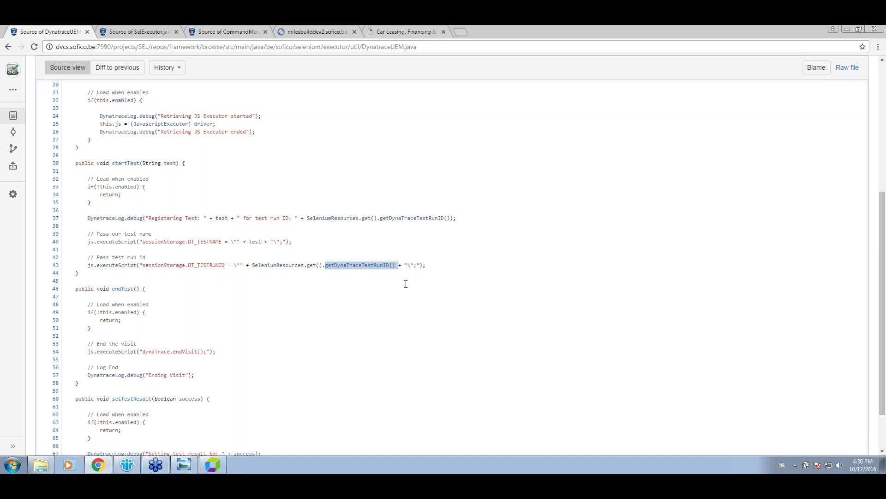
- Highlight the endTest method name and its dynaTrace.endVisit() call in the source code
left_click(188, 290)
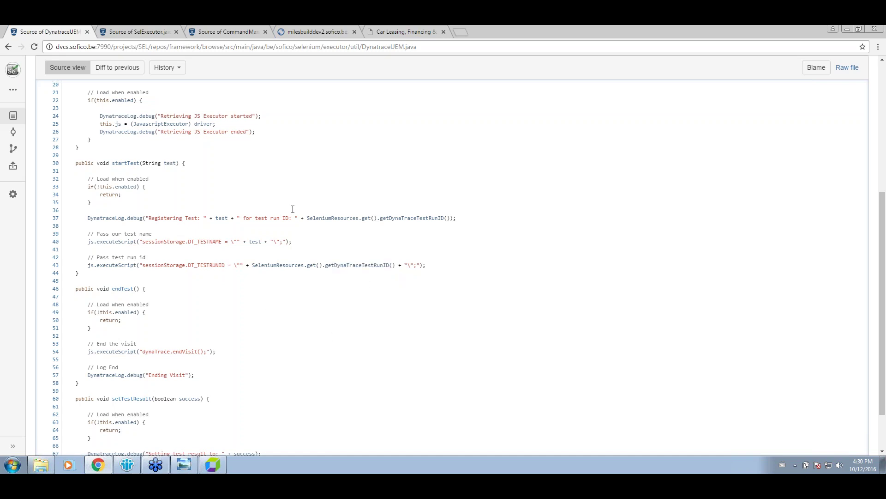
double_click(114, 289)
scroll(127, 259, "down", 2)
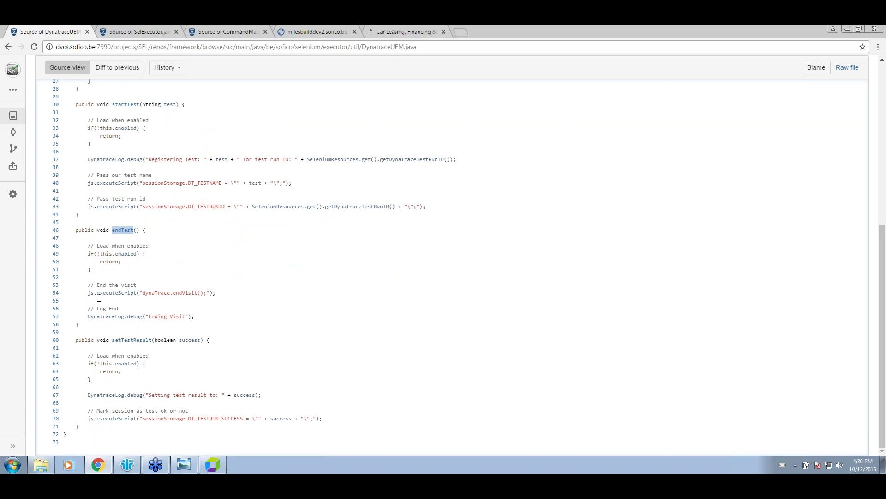
left_click_drag(76, 293, 205, 292)
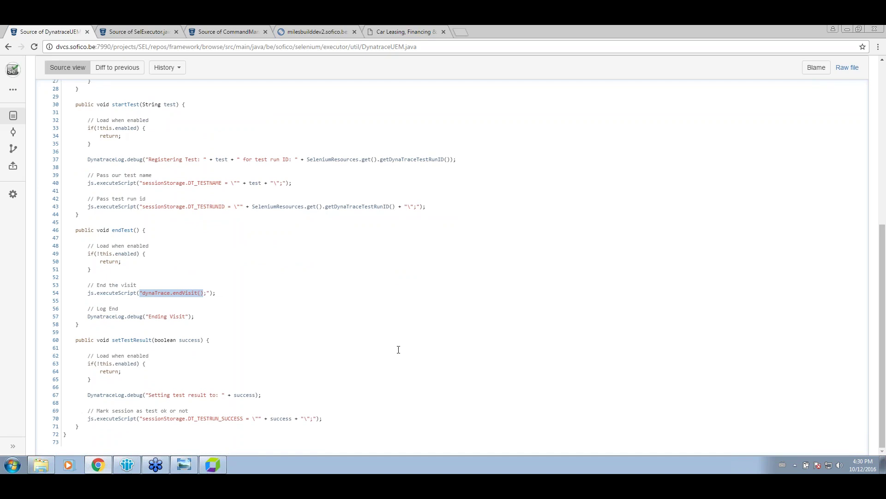
- Highlight the setTestResult method name and its sessionStorage.DT_TESTRUN_SUCCESS assignment in DynatraceUEM.java
double_click(132, 341)
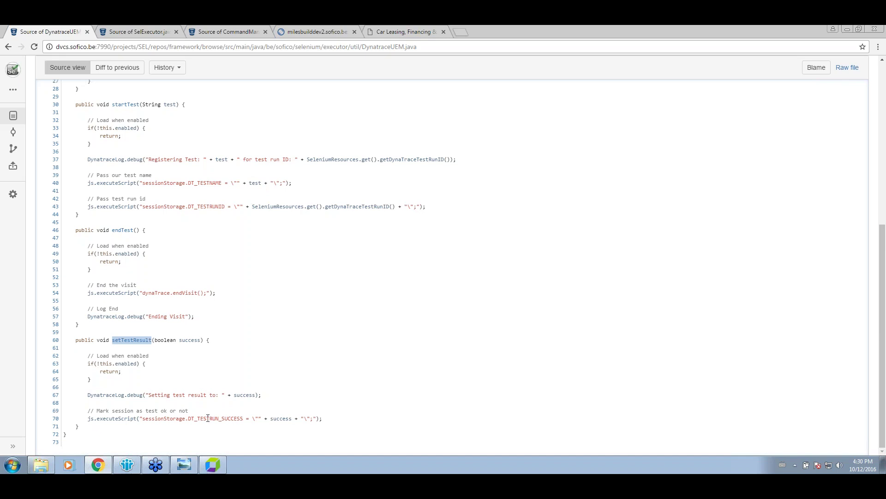
left_click_drag(146, 418, 247, 421)
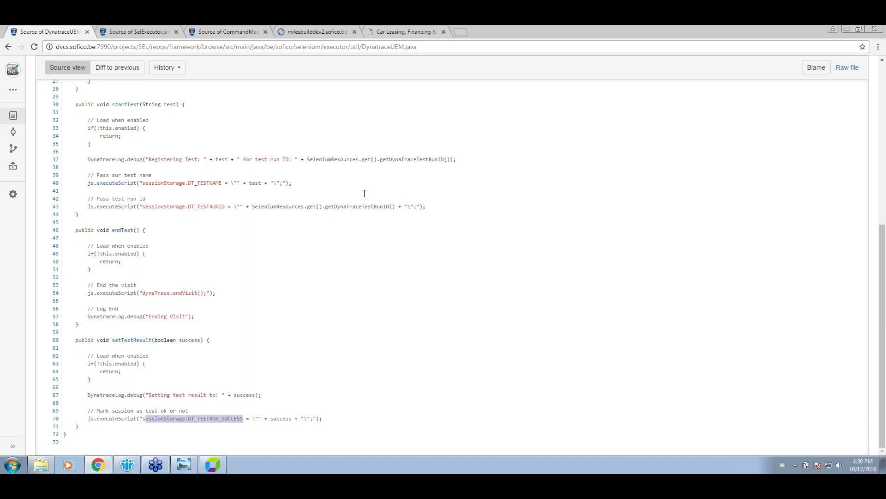
- Switch to the SelExecutor.java source and highlight the loadPage method and its driver.dynaTrace.startTest call
left_click(143, 32)
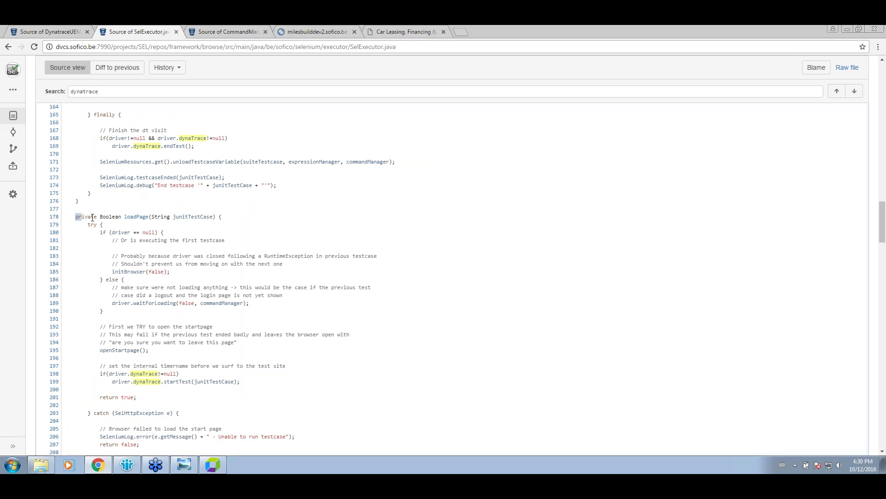
left_click_drag(75, 216, 237, 219)
left_click(132, 217)
left_click_drag(125, 217, 155, 220)
left_click_drag(99, 373, 254, 381)
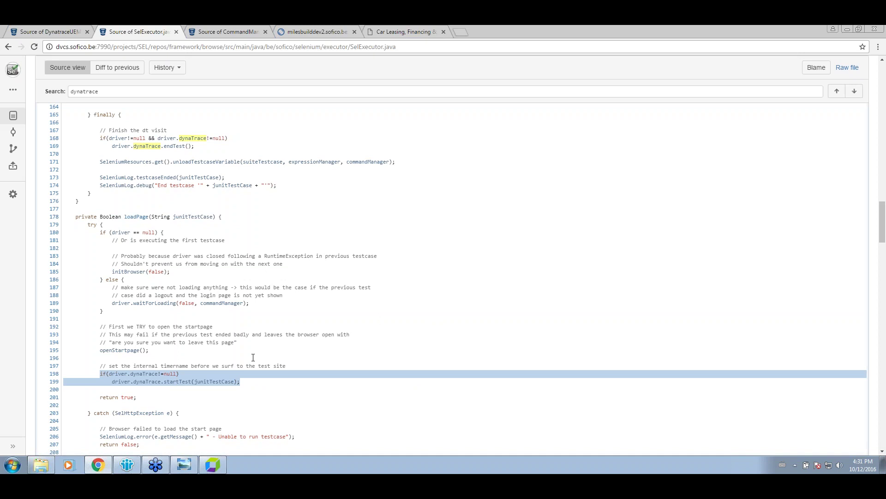
left_click(253, 386)
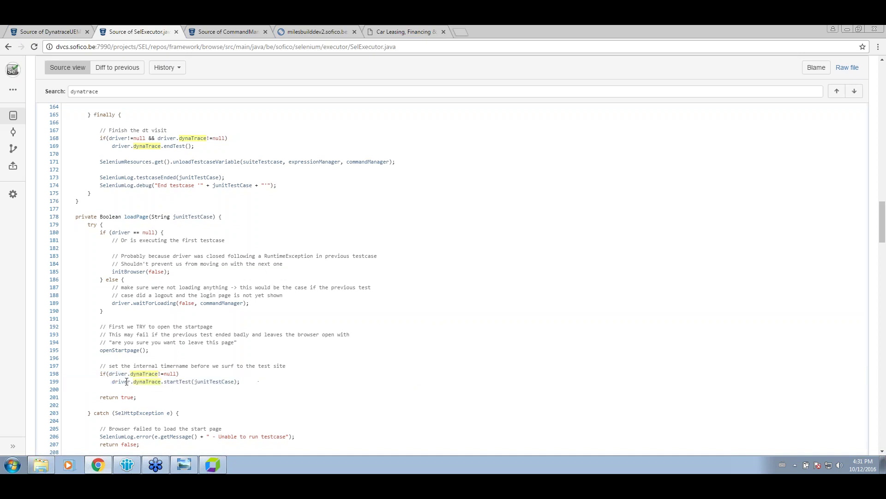
left_click_drag(112, 381, 160, 381)
- Read through runTestCase in SelExecutor.java and highlight the driver.dynaTrace.endTest() condition in its finally block
scroll(377, 344, "up", 5)
scroll(375, 340, "up", 3)
scroll(375, 339, "up", 5)
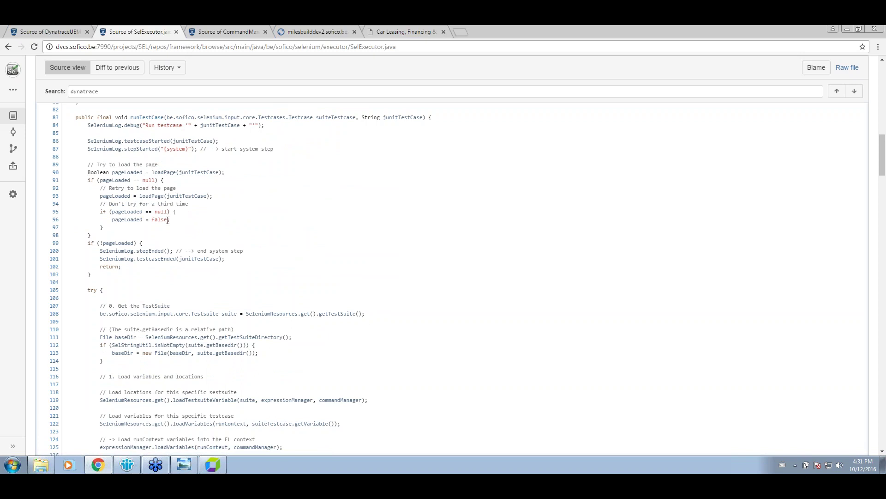
scroll(240, 296, "down", 3)
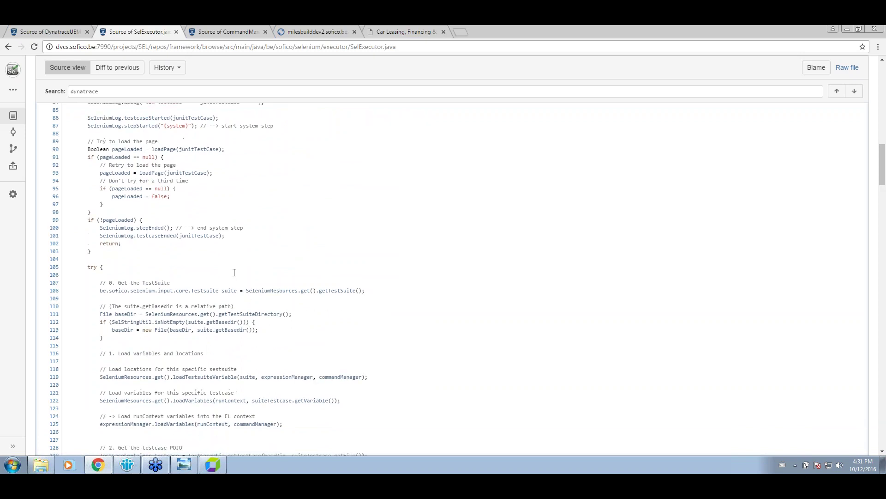
scroll(217, 268, "down", 8)
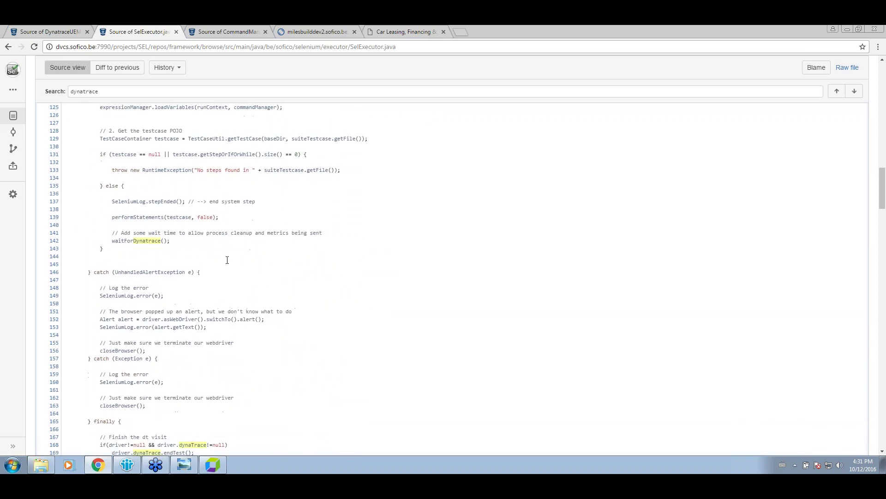
scroll(229, 266, "down", 1)
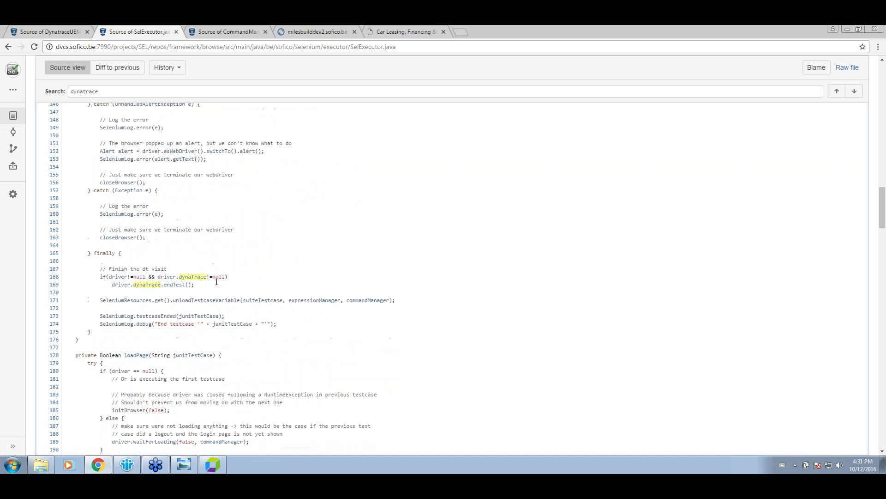
left_click_drag(95, 277, 182, 288)
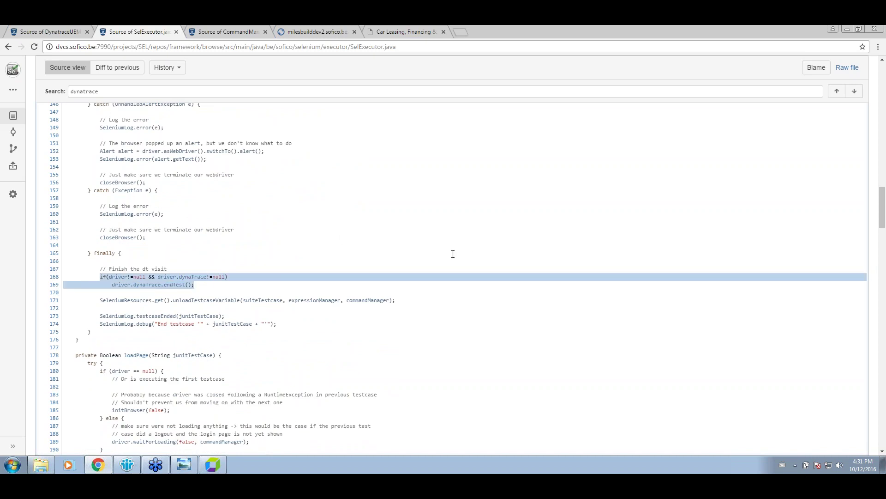
- Switch to the CommandManager.java source and highlight its LogoutCommand block that signals Dynatrace and the interceptCommand method name
left_click(222, 31)
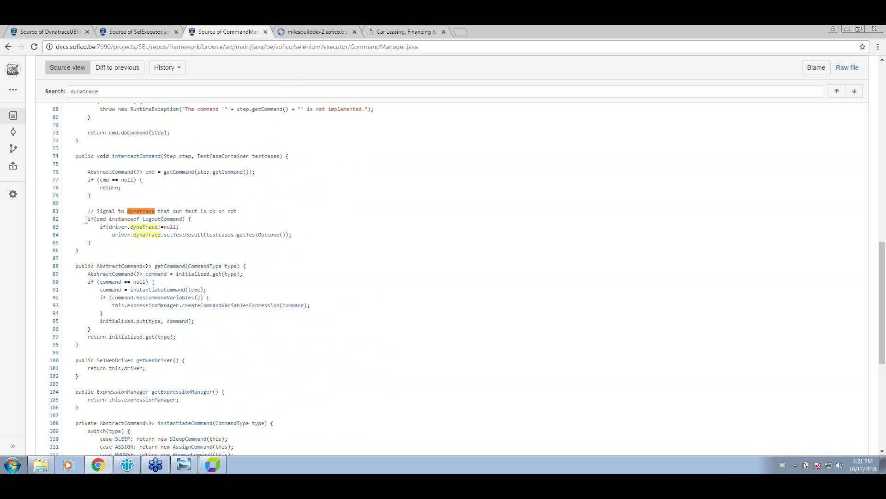
left_click(93, 242)
left_click_drag(93, 242, 69, 208)
left_click(87, 170)
double_click(130, 156)
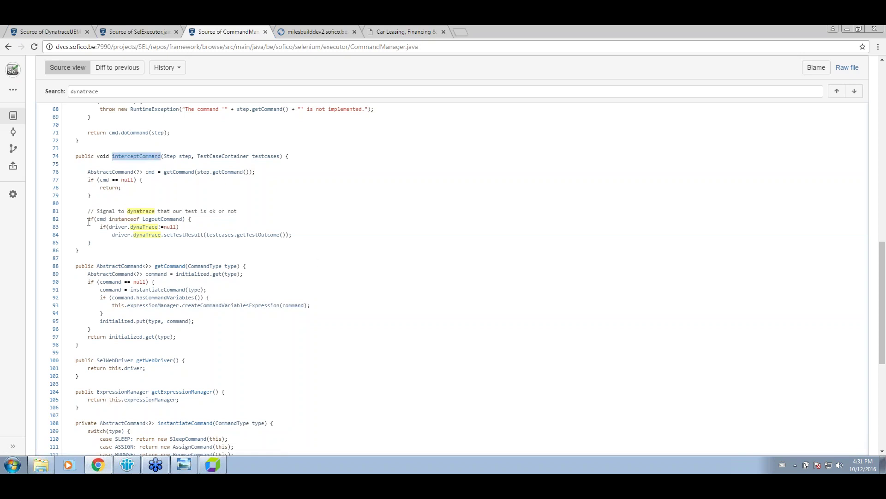
- Highlight getTestOutcome and the driver.dynaTrace.setTestResult call inside interceptCommand
mouse_move(112, 235)
left_mouse_down()
mouse_move(115, 244)
mouse_move(151, 235)
mouse_move(126, 235)
left_mouse_up()
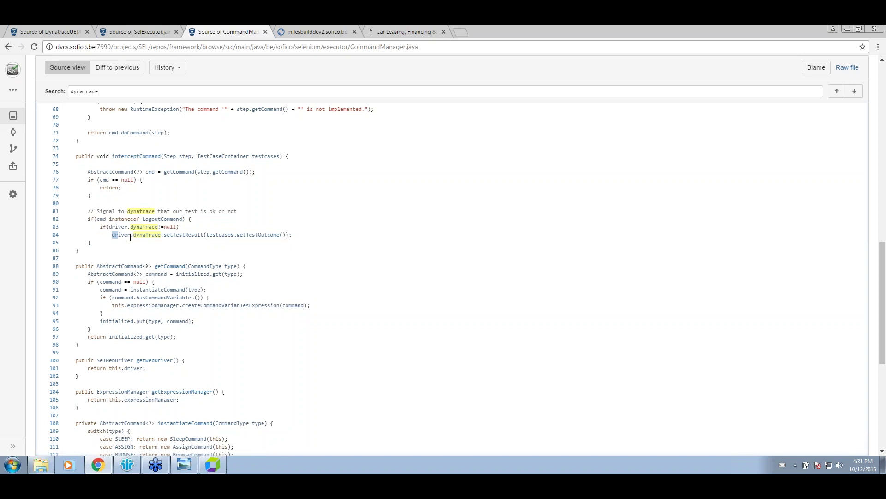
double_click(252, 235)
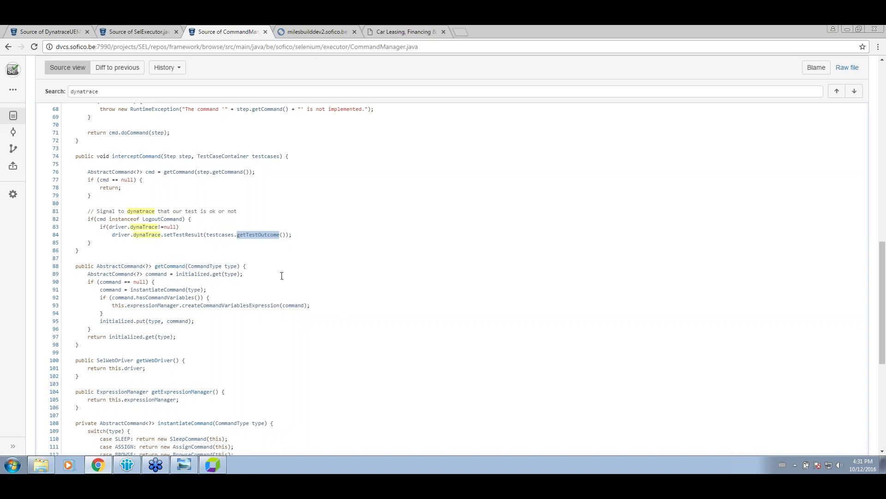
left_click_drag(208, 236, 111, 236)
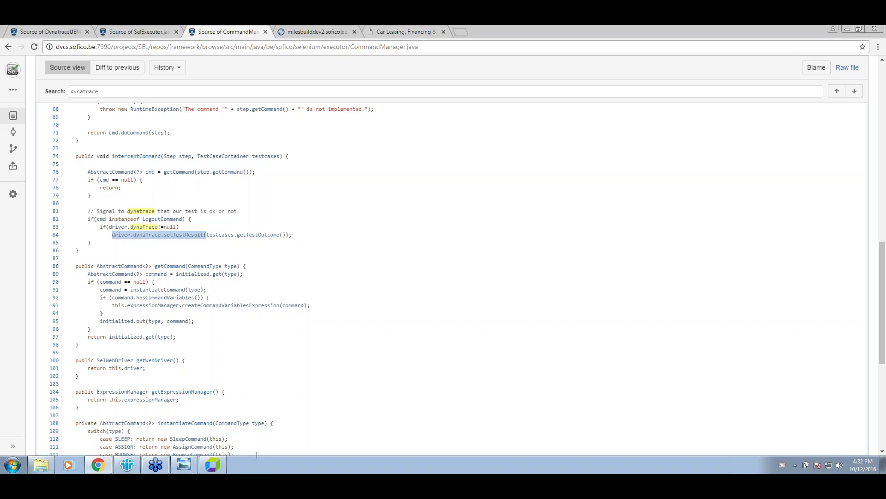
- Switch to the Dynatrace Client and set the Test Overview dashboard's timeframe to 24h
left_click(215, 464)
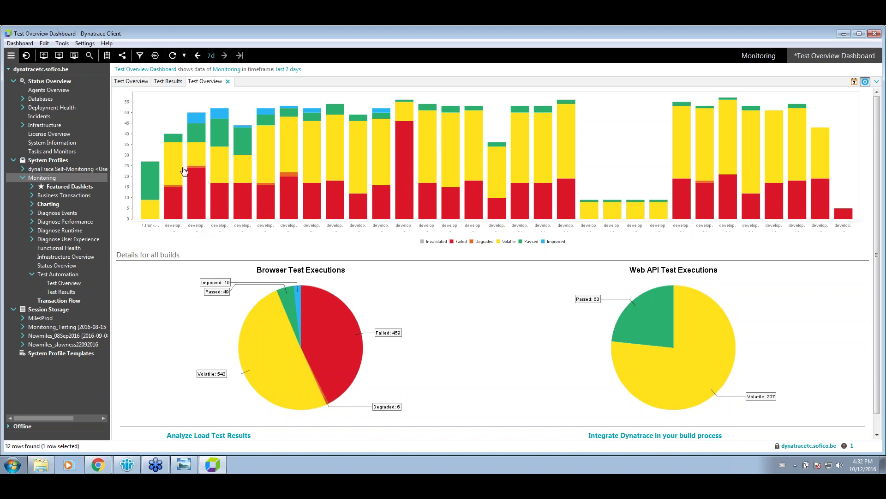
left_click(213, 56)
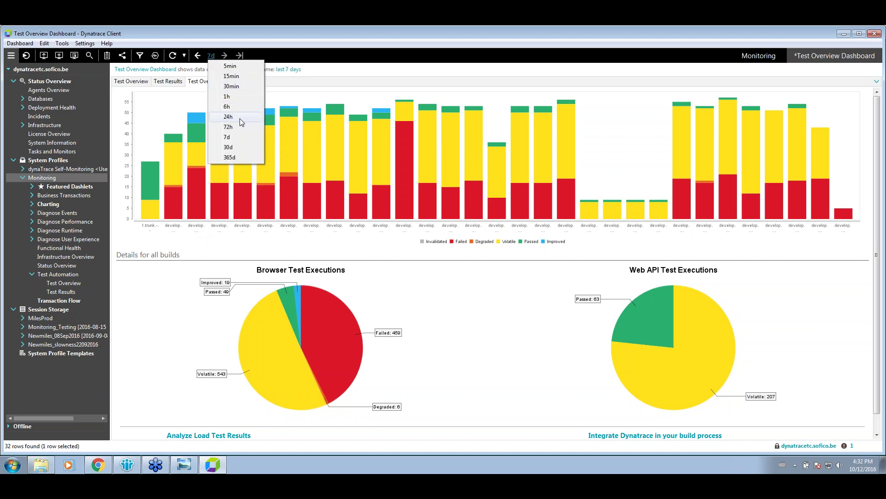
left_click(239, 121)
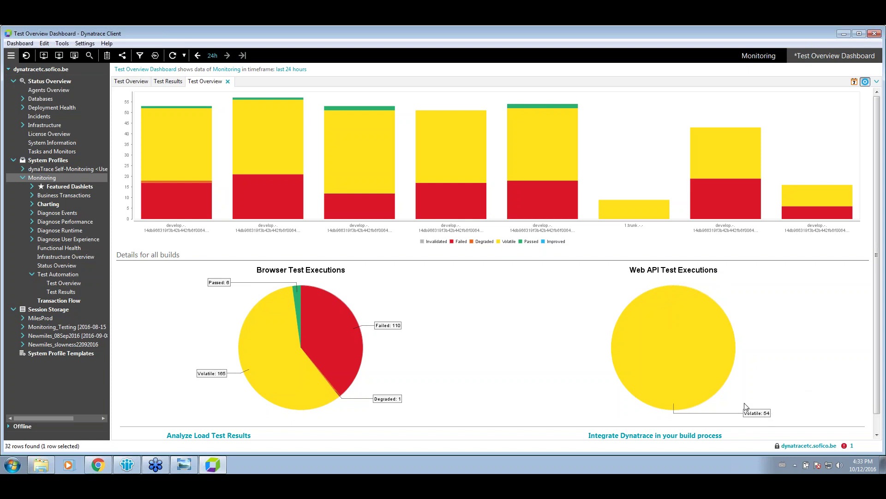
- Open the Monitoring profile's Test Results and expand the default packages under Web API Tests and Browser/UI-Driven Tests
scroll(883, 378, "down", 1)
left_click(74, 293)
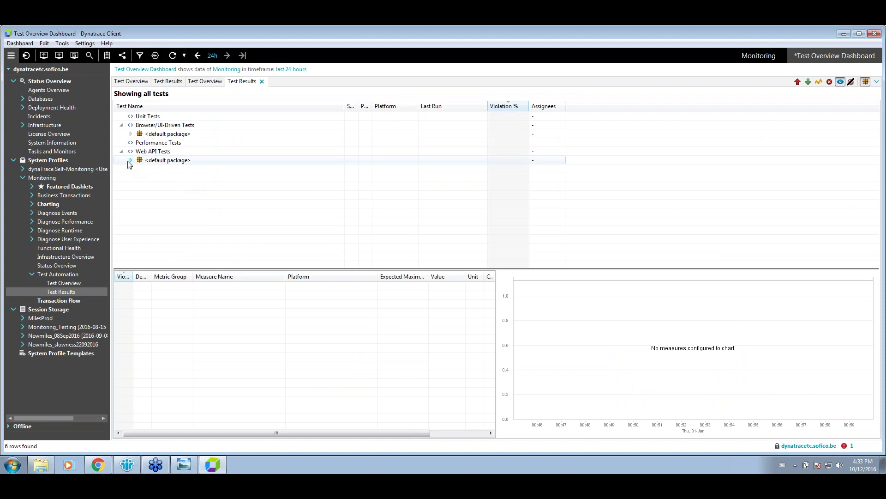
left_click(130, 160)
left_click(131, 135)
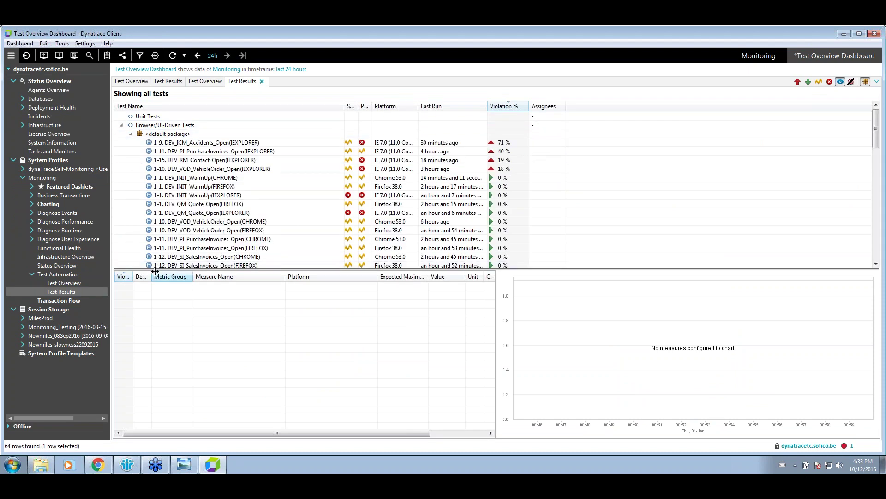
- Enlarge the test list and show the measures of the 1-16. DEV_Tabs(IEXPLORER) test
left_click_drag(165, 268, 165, 372)
scroll(277, 178, "down", 2)
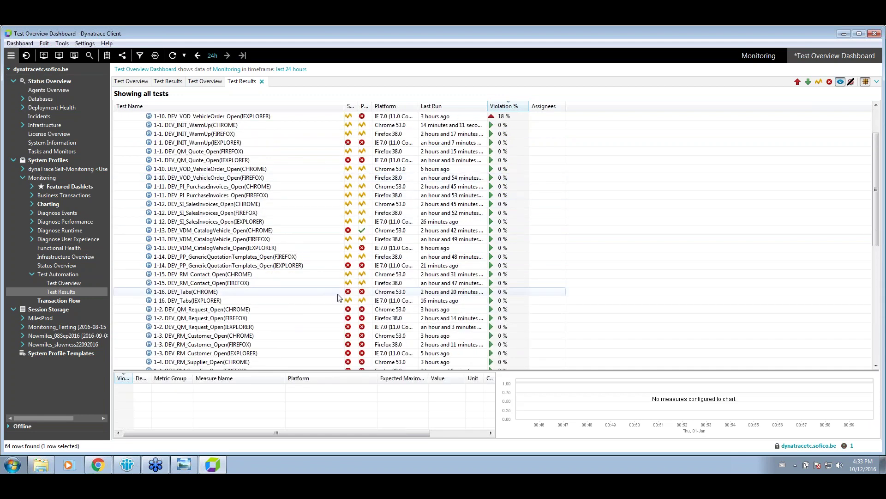
left_click(223, 303)
- Enlarge the measures area for 1-9. DEV_ICM_Accidents_Open(FIREFOX) and chart its Visit Duration and DB Count
scroll(235, 298, "down", 2)
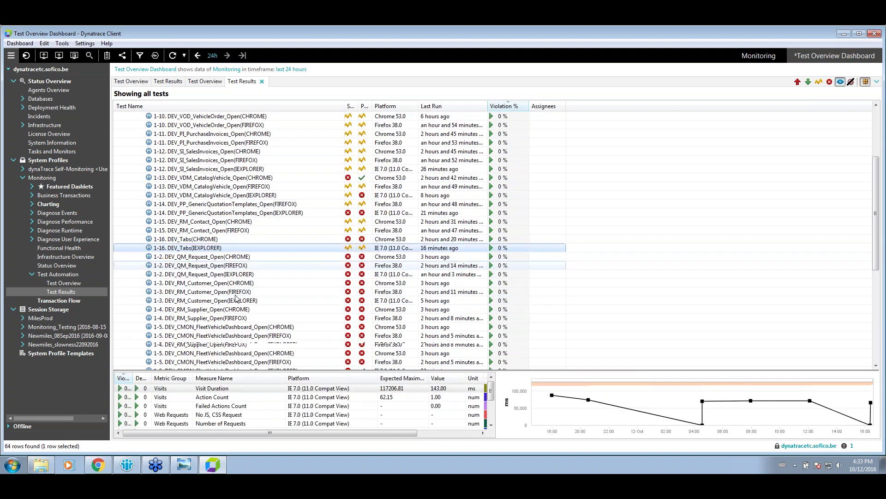
scroll(235, 298, "down", 4)
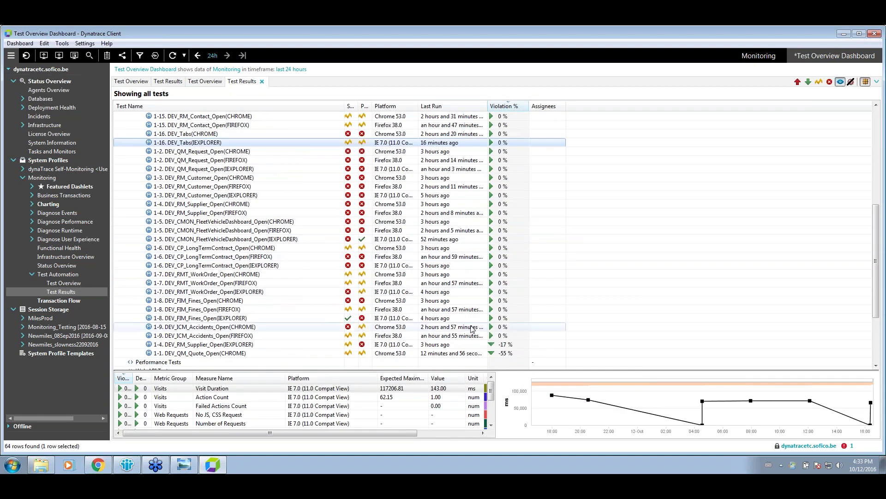
left_click(471, 336)
left_click_drag(536, 370, 544, 261)
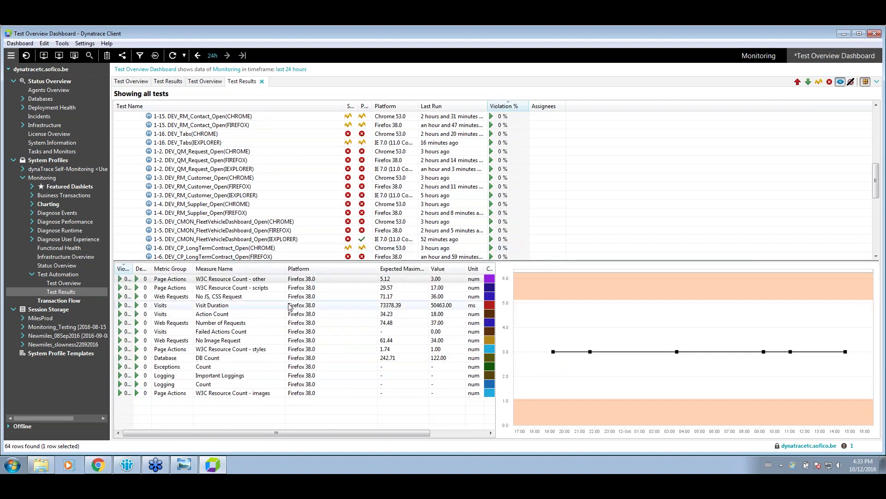
left_click(238, 306)
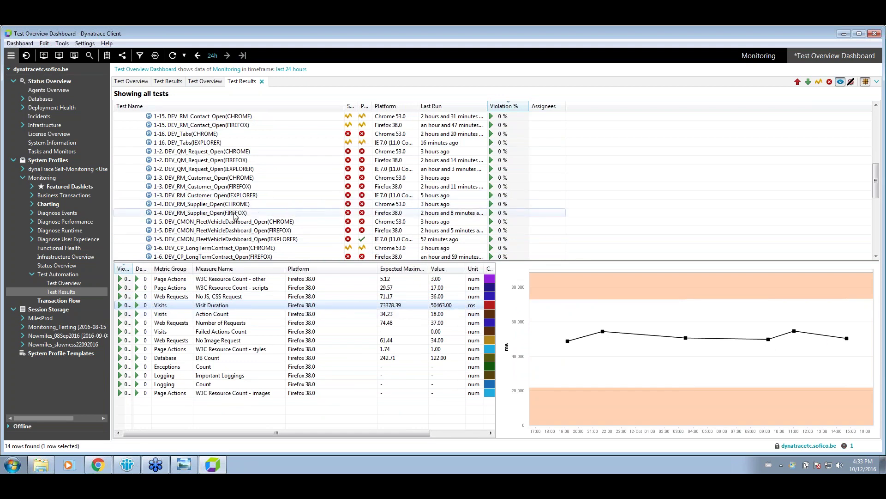
left_click(240, 359)
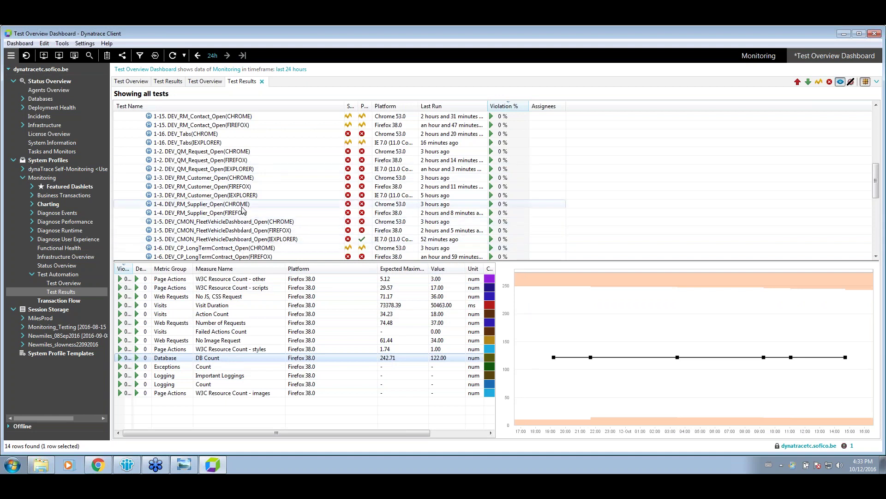
- Compare the measure charts of other browser tests, including DEV_RM_Customer_Open(FIREFOX) and DEV_QM_Quote_Open in Firefox and Internet Explorer
left_click(233, 187)
scroll(236, 187, "up", 6)
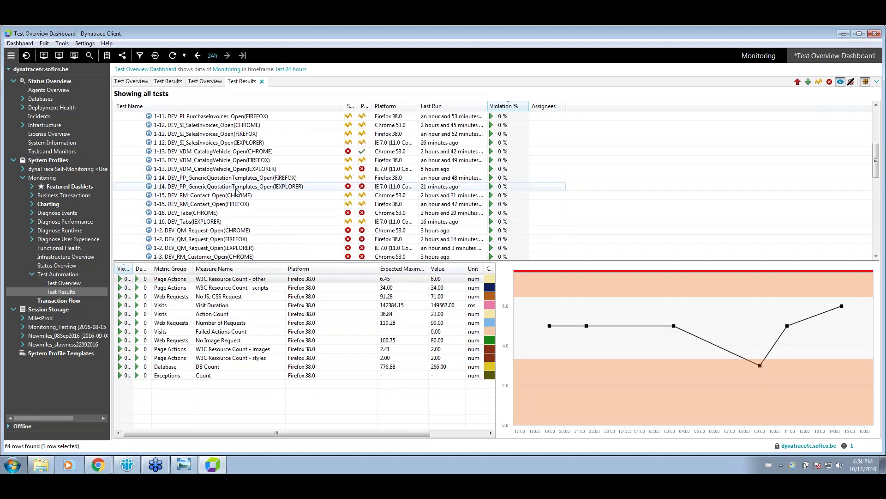
left_click(242, 178)
left_click(244, 151)
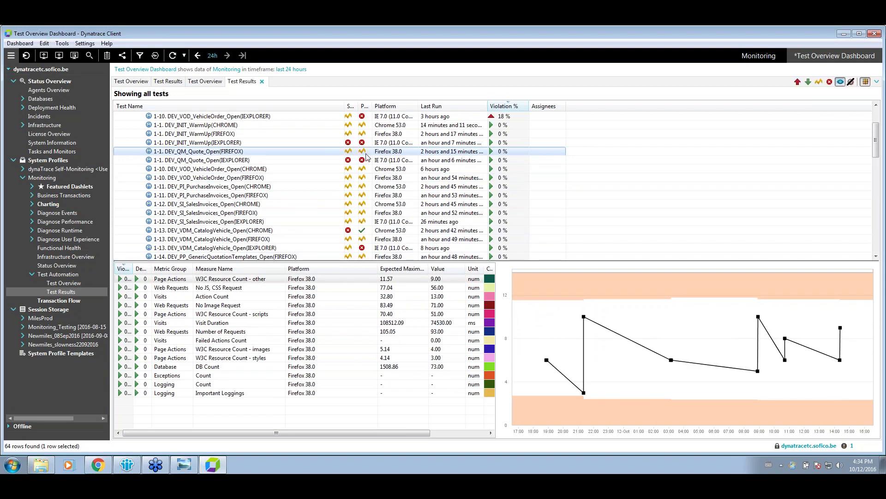
left_click(349, 163)
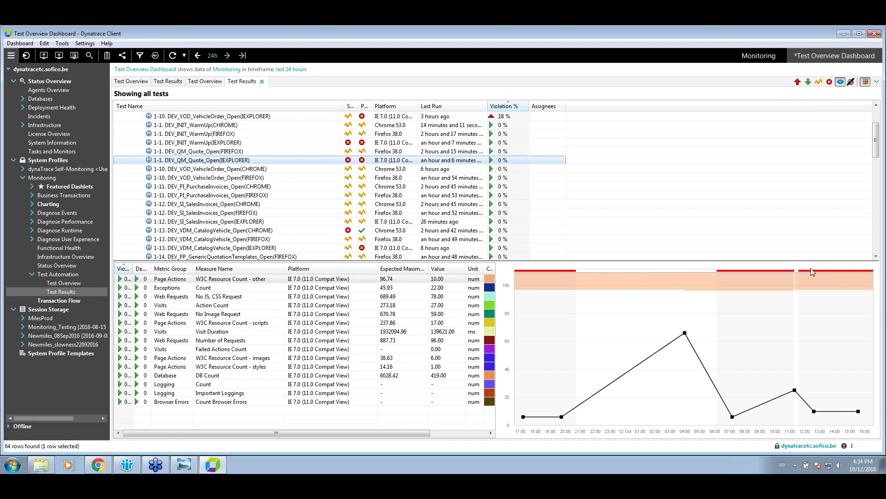
- Drill down from the 1-9. DEV_ICM_Accidents_Open(CHROME) test to its User Actions
scroll(303, 169, "down", 5)
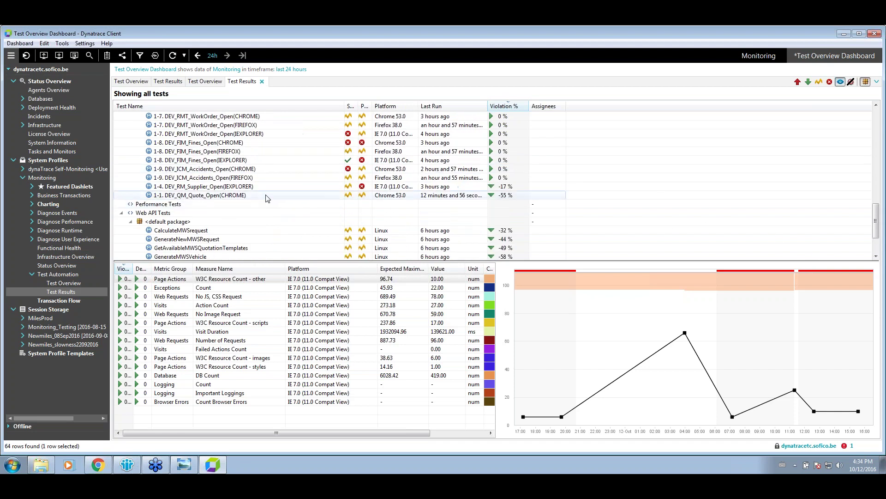
right_click(234, 170)
mouse_move(322, 190)
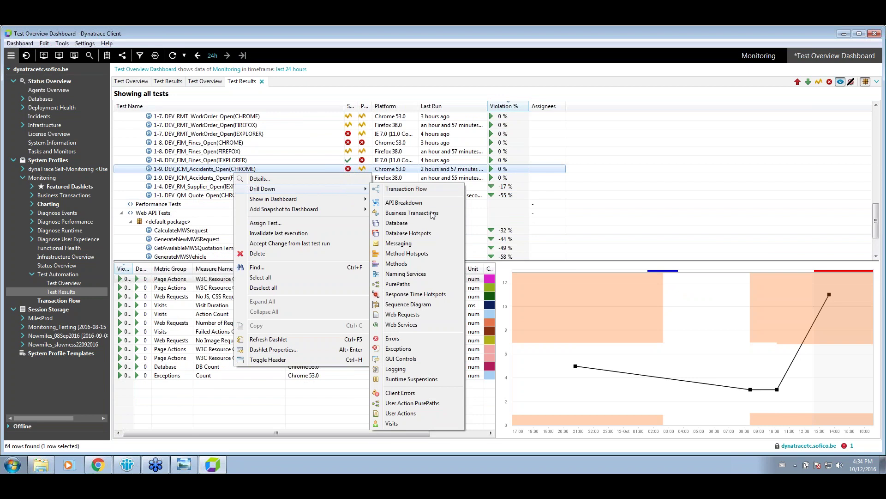
left_click(194, 172)
right_click(249, 171)
mouse_move(300, 187)
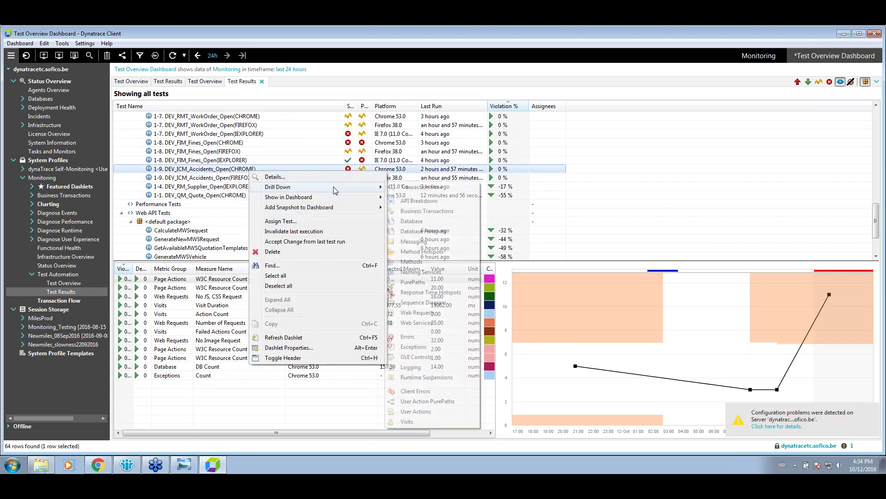
left_click(434, 412)
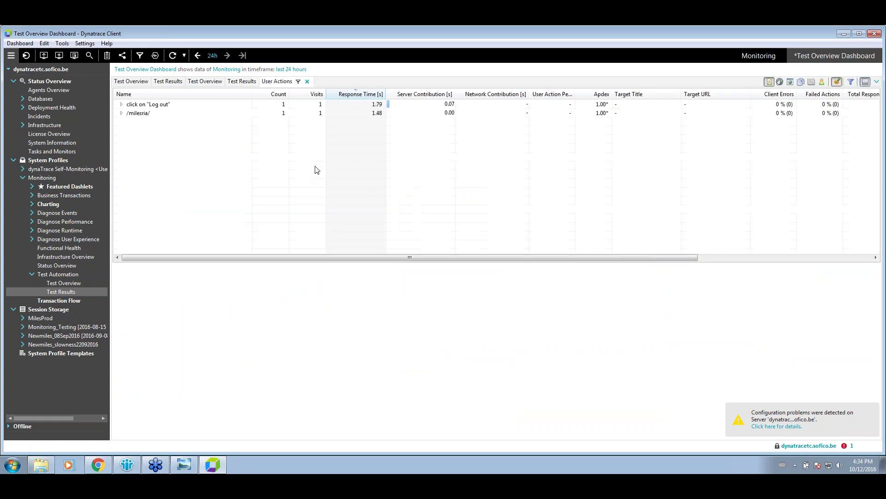
- Show the web requests behind Loading of Page /milesria/ and widen their Host and Path columns
left_click(121, 113)
left_click(154, 122)
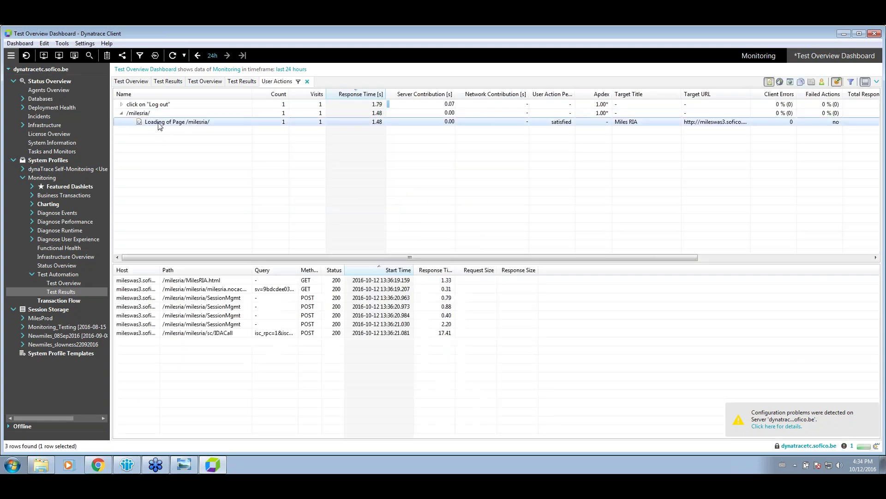
left_click_drag(159, 269, 282, 270)
left_click_drag(373, 270, 540, 270)
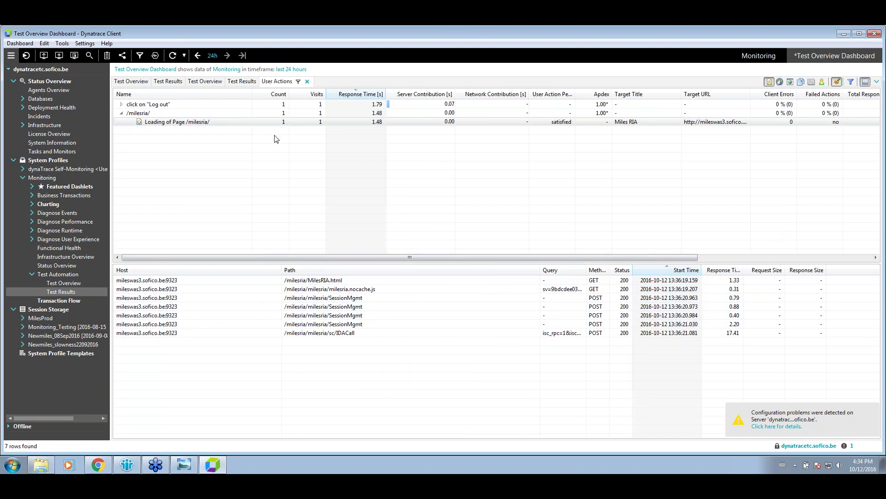
- Return to the test results and chart the Visit Duration and Number of Requests of 1-1. DEV_INIT_WarmUp(FIREFOX)
left_click(239, 83)
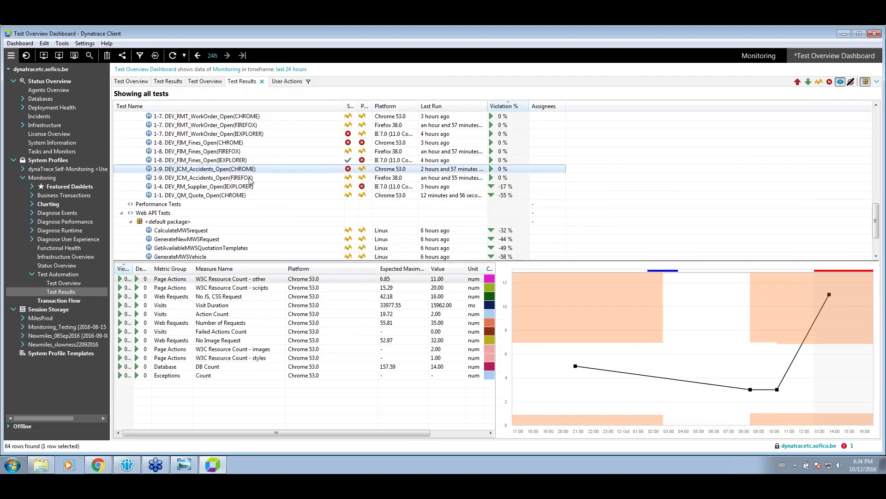
scroll(412, 190, "up", 8)
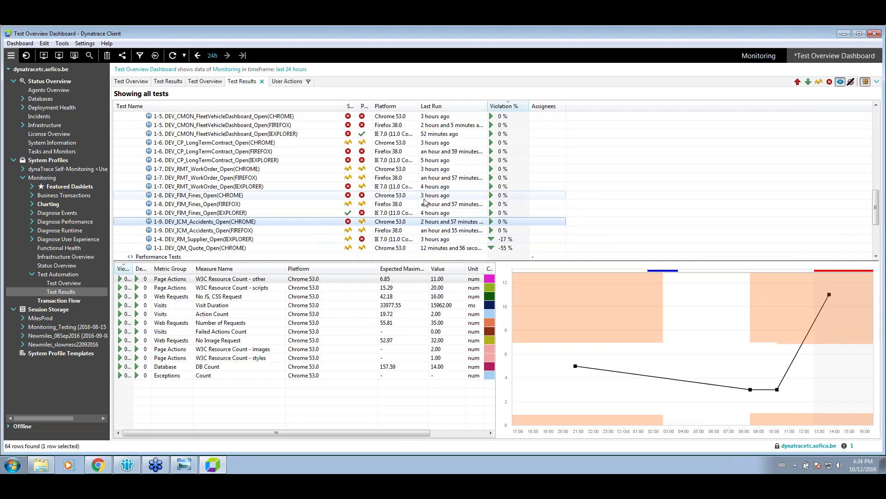
scroll(451, 232, "up", 6)
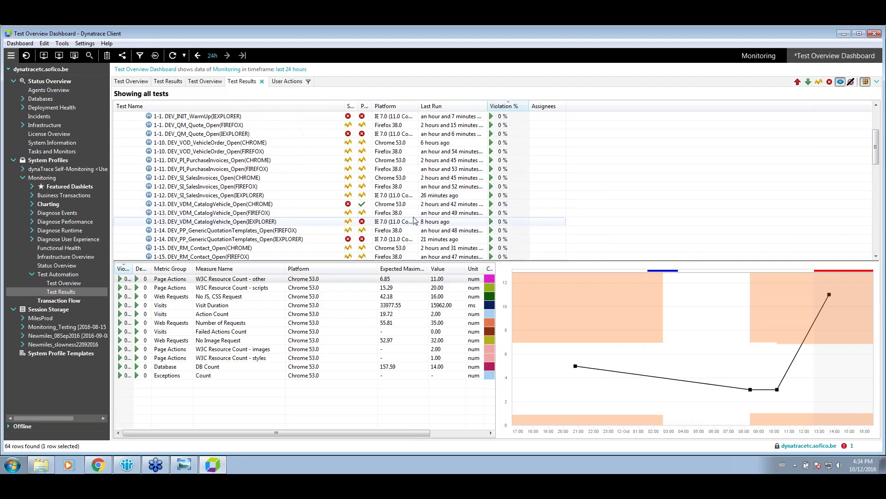
left_click(393, 186)
left_click(250, 306)
left_click(242, 358)
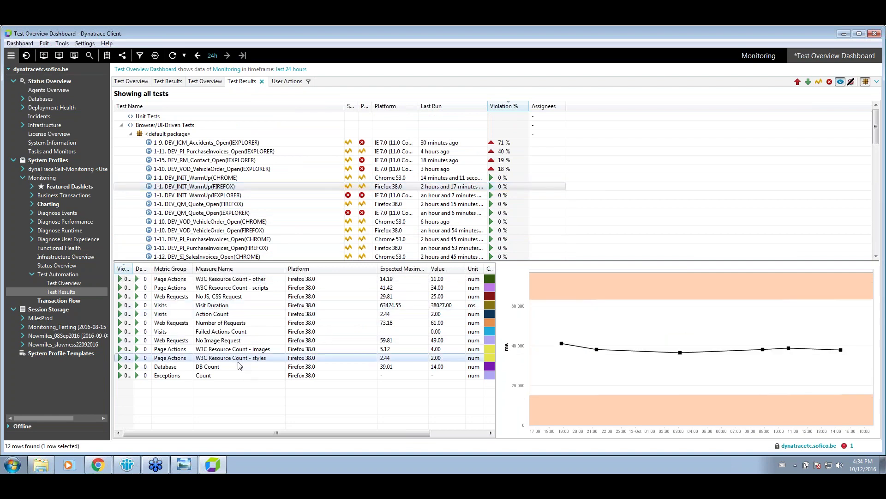
left_click(276, 322)
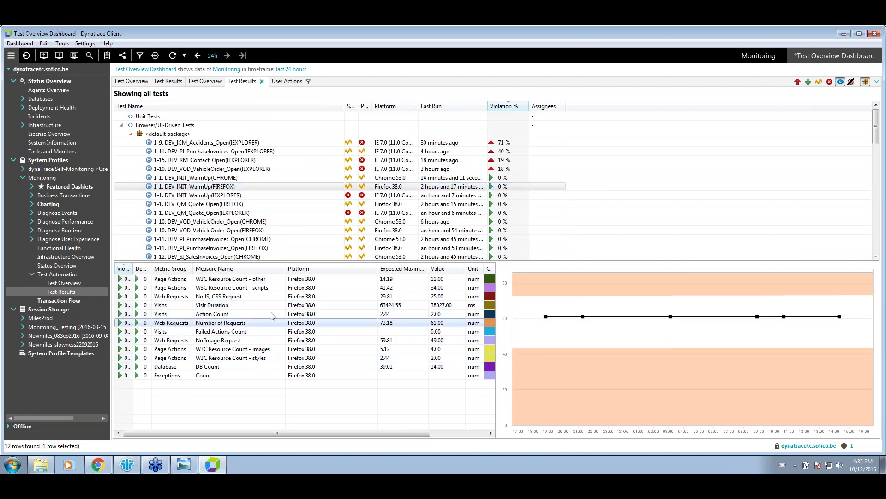
- Collapse the Browser/UI-Driven Tests package and list the tests in the Web API Tests default package
left_click(130, 134)
left_click(131, 160)
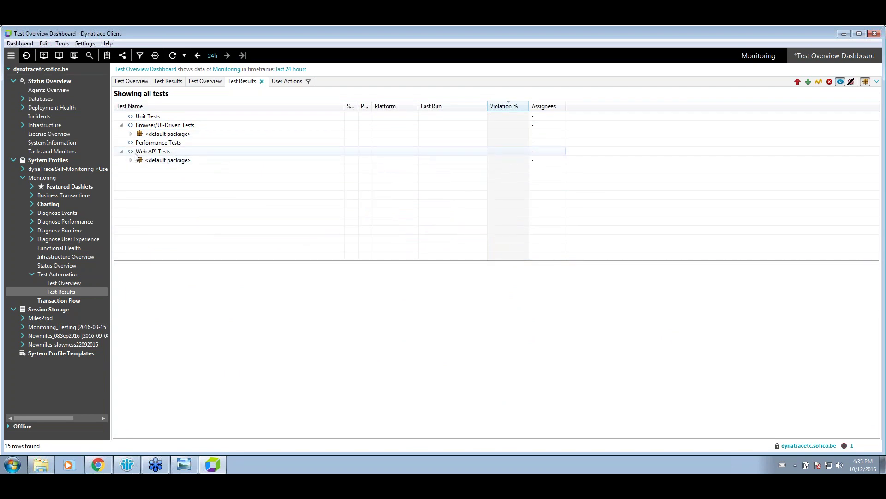
left_click(130, 160)
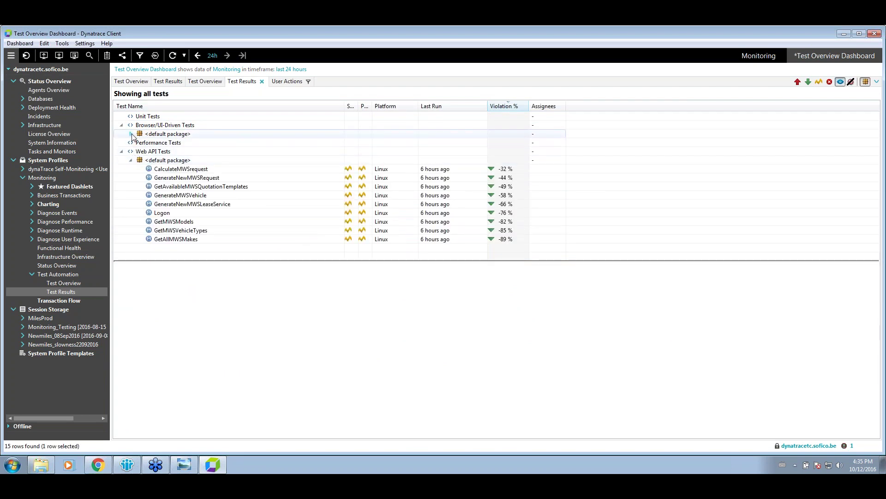
- Expand the Browser/UI-Driven Tests package again and show the measures of 1-9. DEV_ICM_Accidents_Open(IEXPLORER)
left_click(131, 134)
left_click(217, 144)
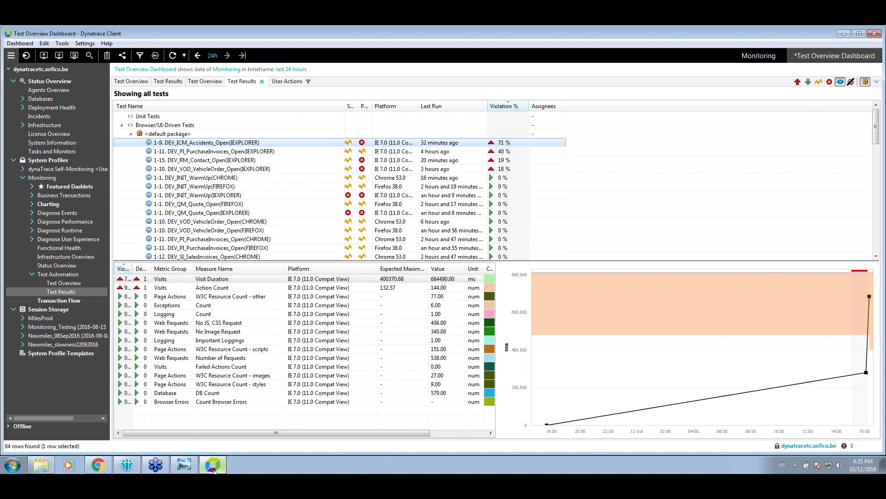
mouse_move(156, 464)
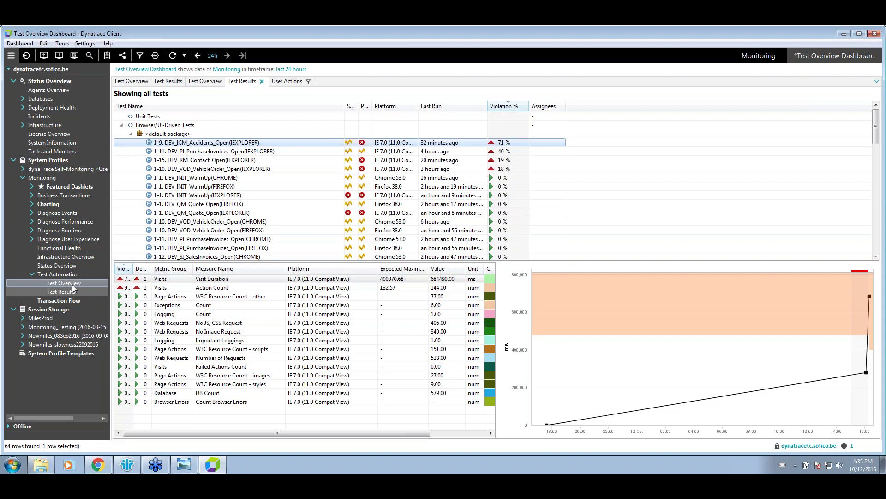
- Show the Monitoring profile's Visits, expand the Satisfied, Tolerating and Frustrated groups, and list the tolerating visits with failed actions
left_click(32, 239)
left_click(53, 283)
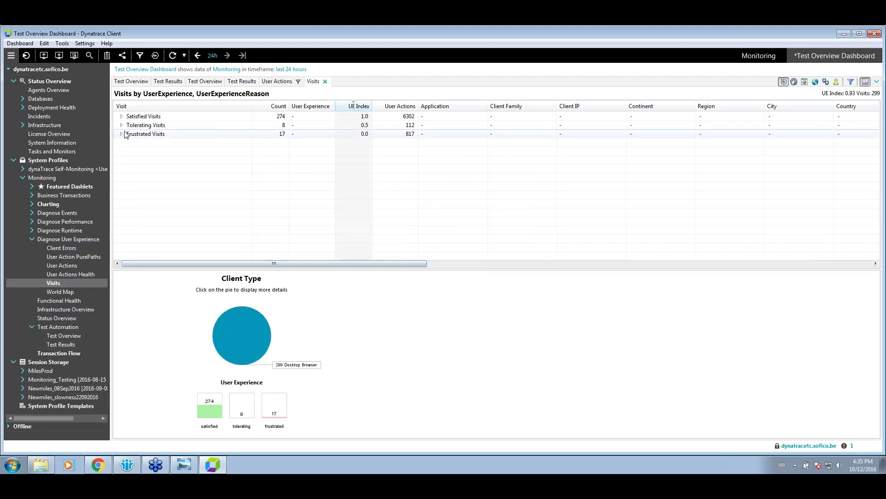
left_click(121, 134)
left_click(121, 125)
left_click(121, 117)
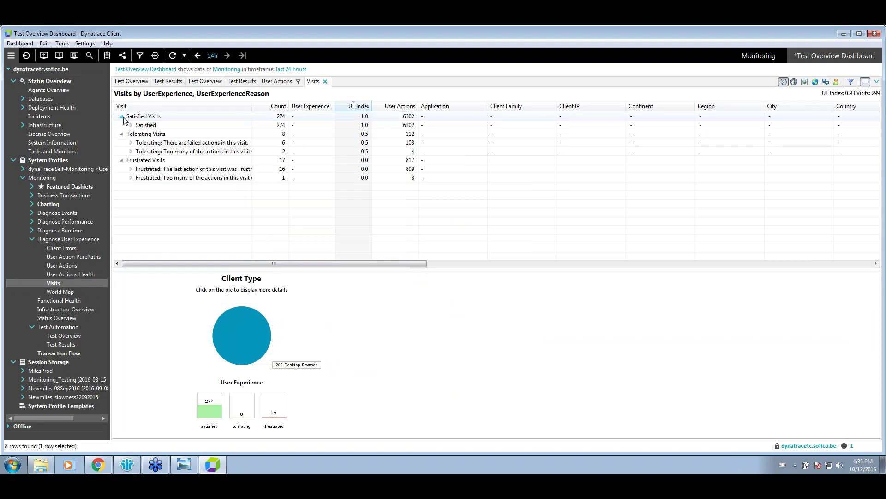
left_click(131, 142)
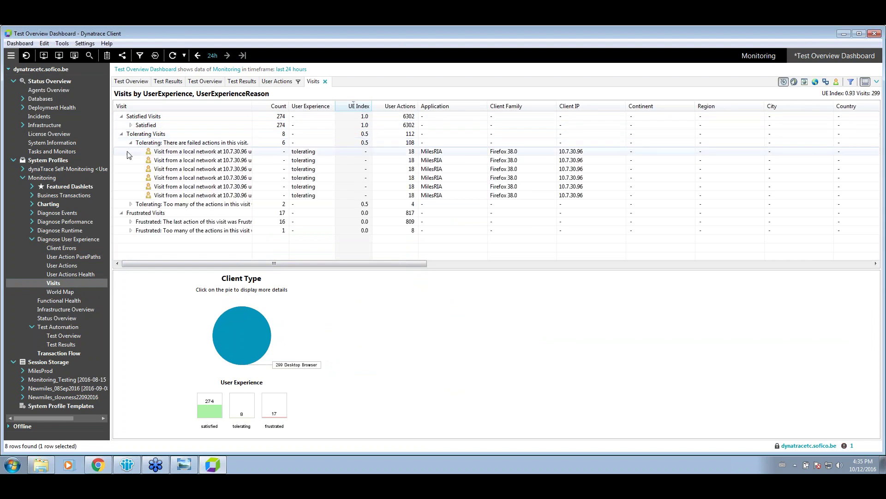
- Show the user actions of the first visit whose last action was Frustrated, and enlarge the visit list and Visit column
left_click(131, 222)
left_click(133, 231)
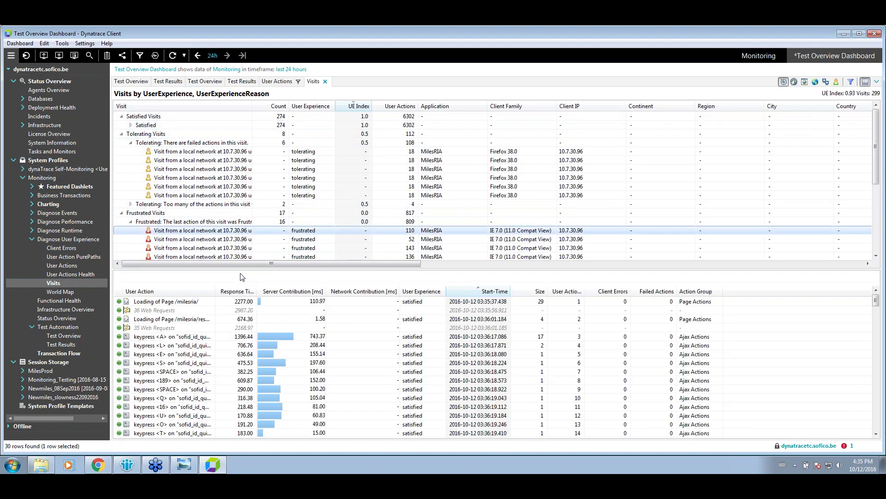
left_click_drag(241, 268, 245, 337)
left_click_drag(252, 108, 402, 109)
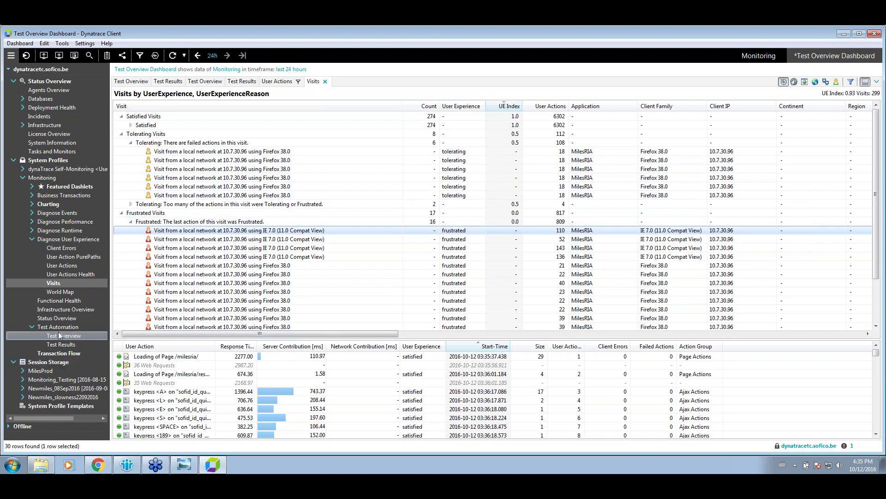
- Show the User Action PurePaths and expand the call tree of keypress <B> on "sofid_id_quicknavigation_field" down to the nested performReprSearch call
left_click(65, 256)
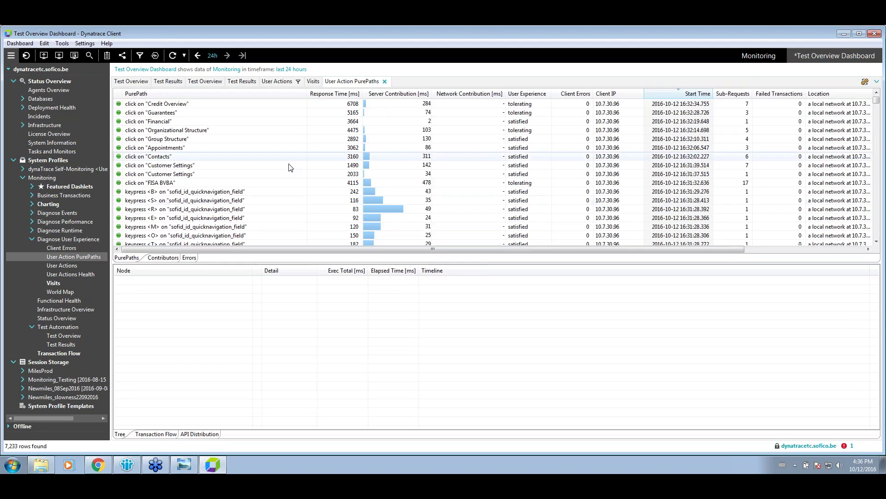
left_click(362, 191)
left_click(143, 300)
left_click(141, 298)
left_click(149, 307)
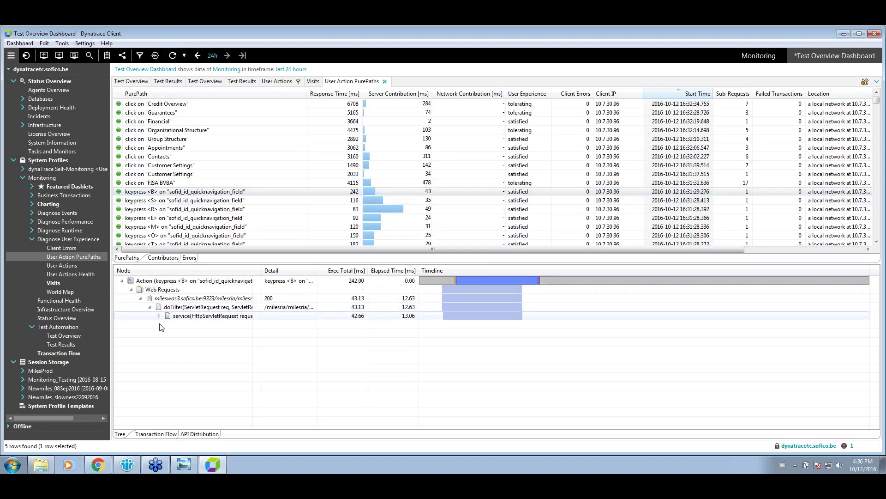
left_click(158, 315)
left_click(168, 324)
left_click(168, 342)
left_click(177, 351)
left_click(186, 359)
left_click(196, 368)
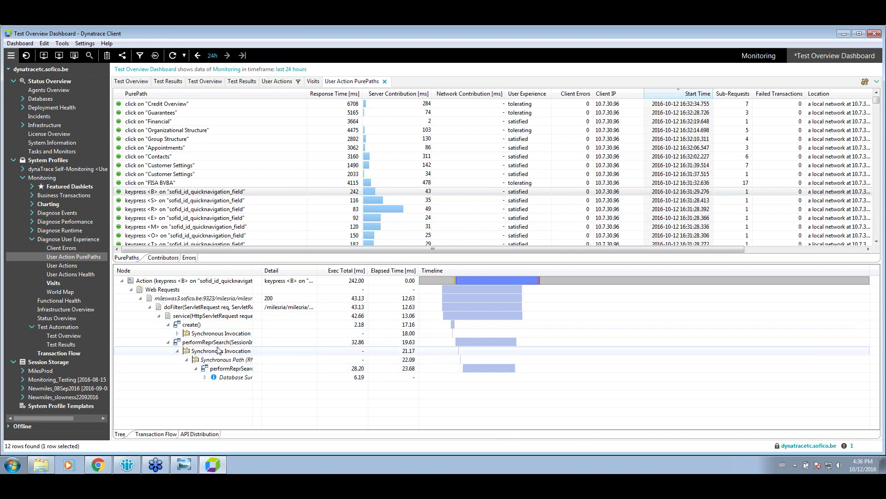
- Expand the first web request of the click on "FISA BVBA" PurePath down to its service call
left_click(186, 184)
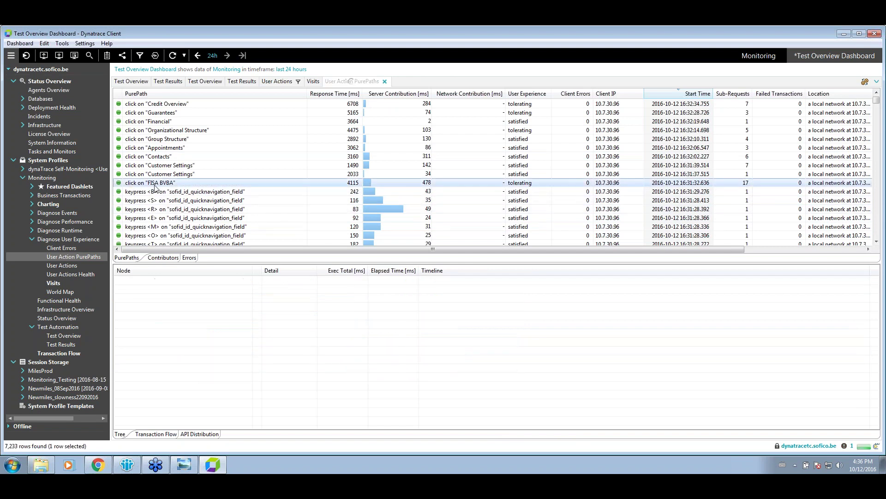
left_click(140, 298)
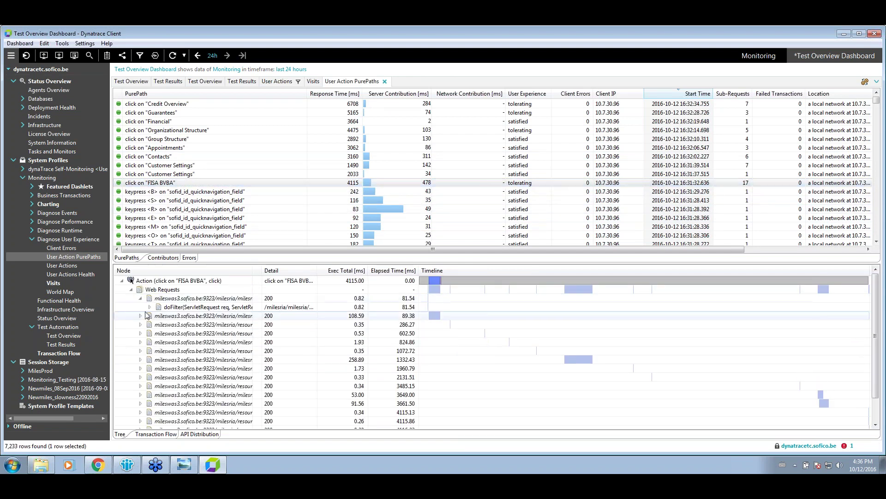
left_click(150, 307)
left_click(161, 316)
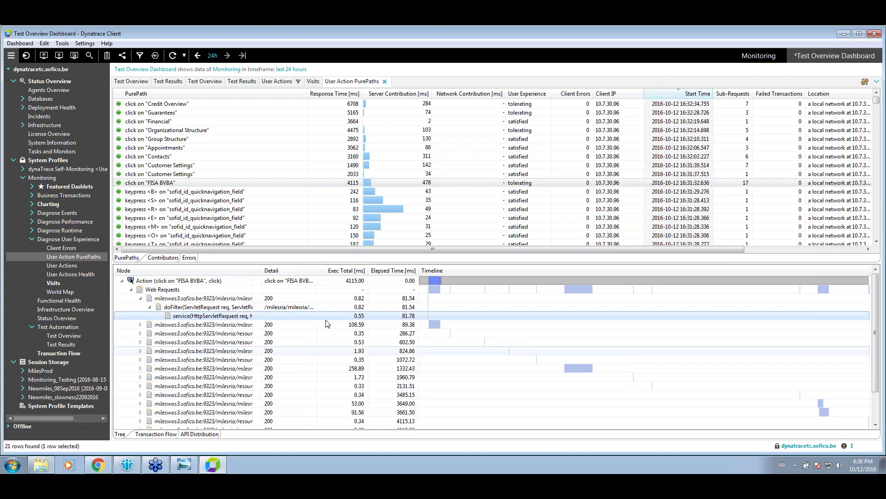
- Drill down from click on "FISA BVBA" to its PurePaths and show the tree of the 258.89 ms /milesria/milesria/sc/IDACall
right_click(224, 184)
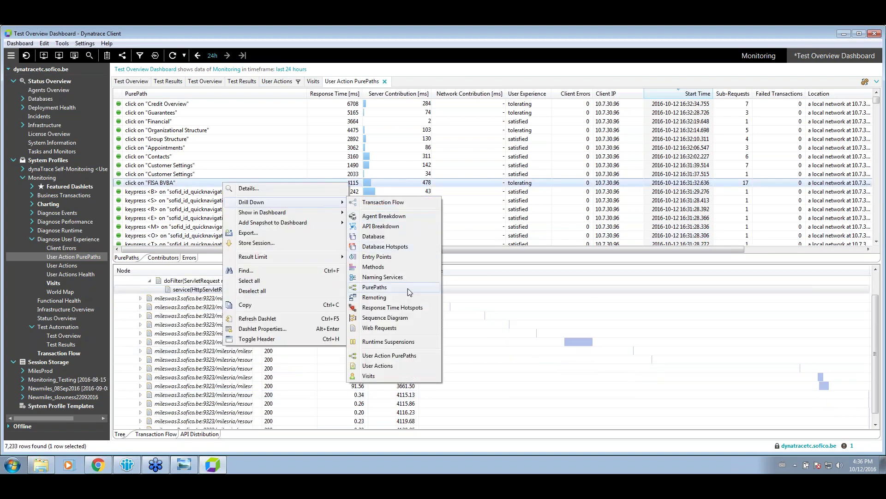
left_click(408, 288)
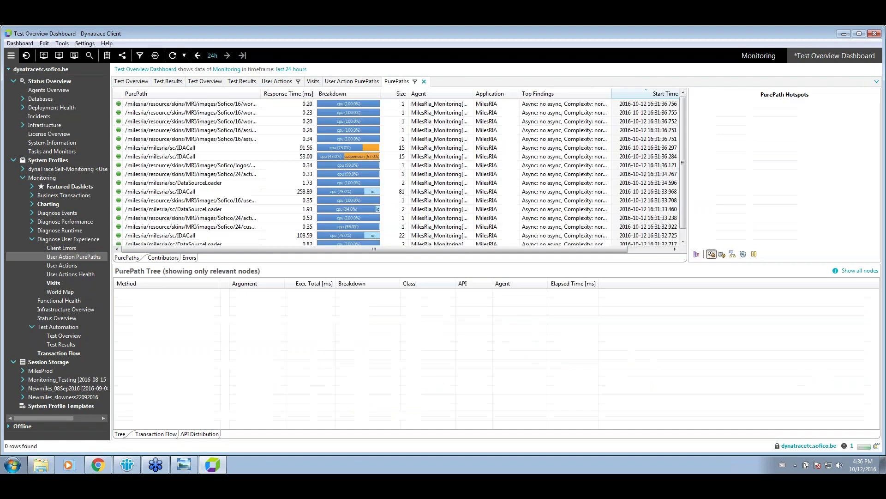
left_click(277, 138)
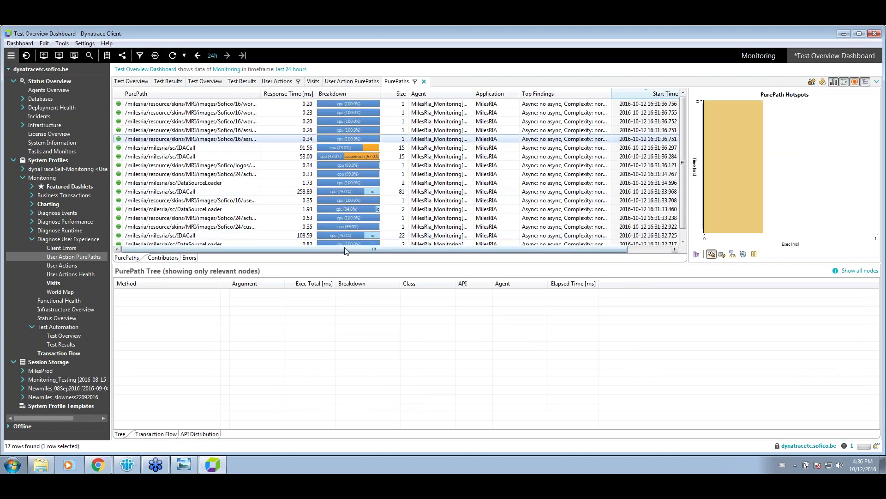
left_click(281, 192)
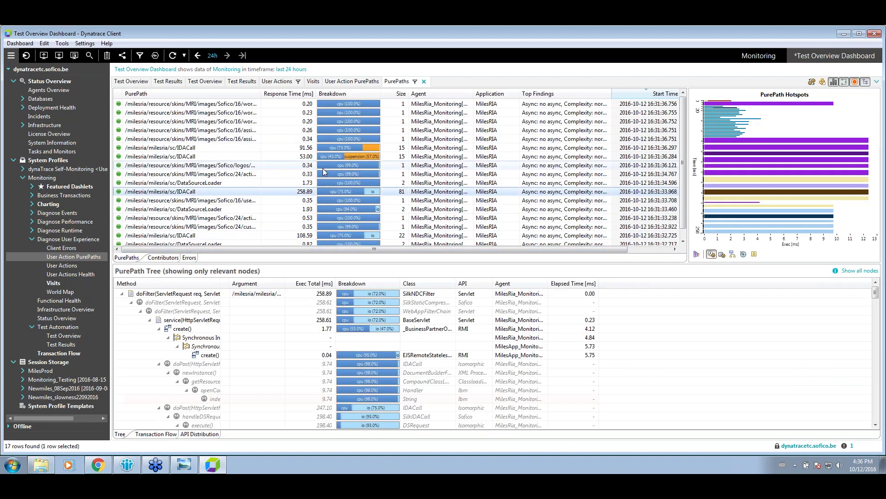
mouse_move(323, 168)
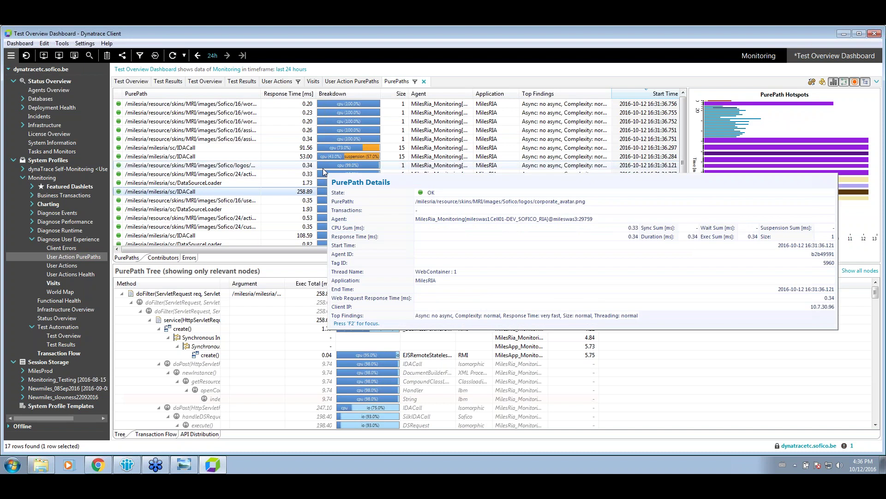
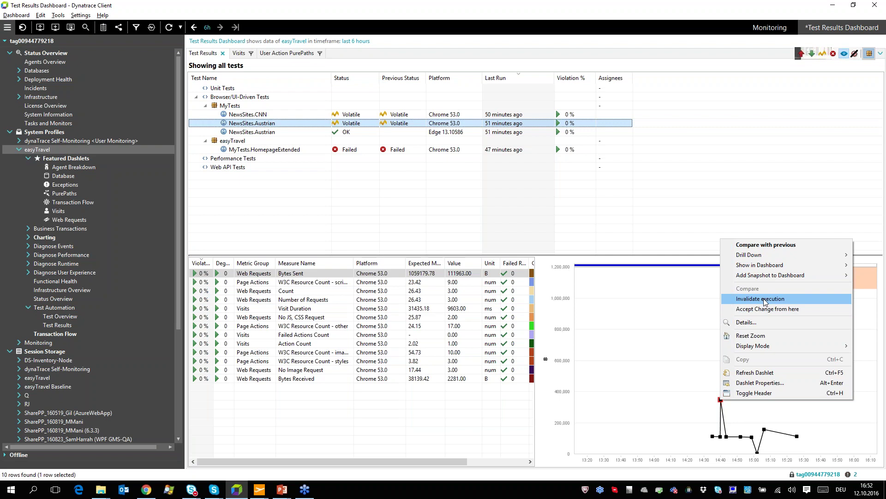
- Review the easyTravel system profile's Test Automation settings, enter 0 for the number of lower limit violations, and discard the change
left_click(632, 313)
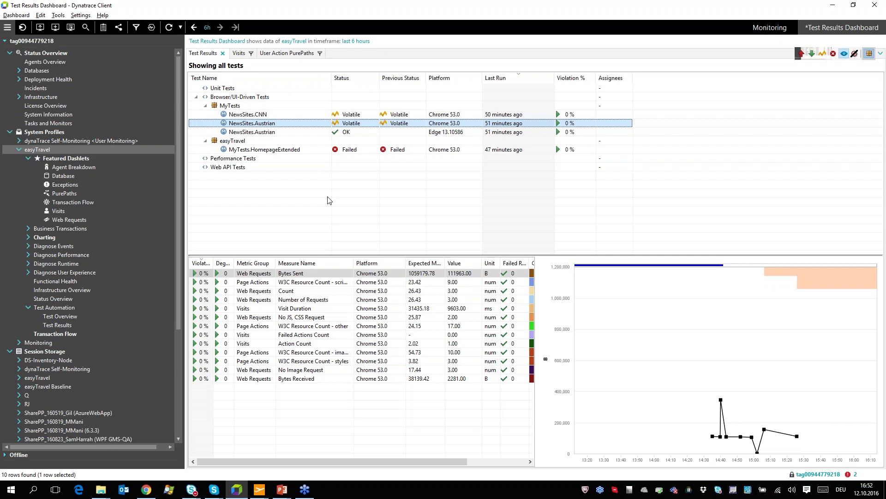
double_click(37, 151)
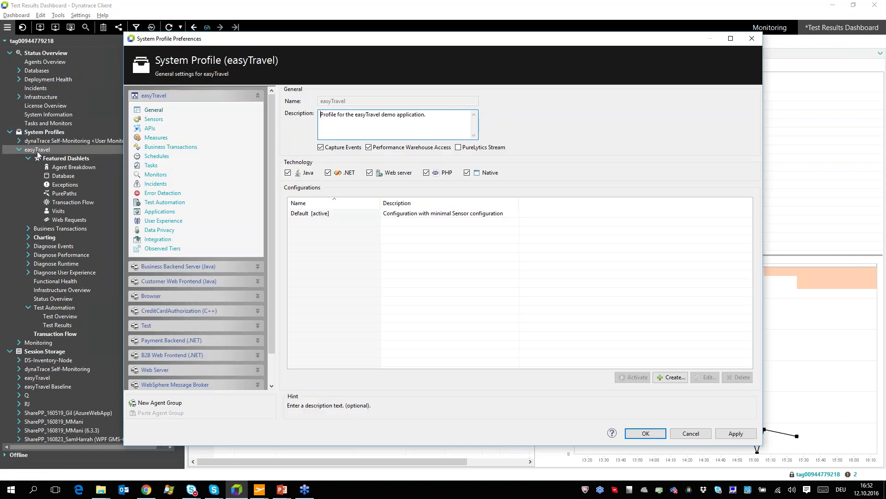
left_click(182, 200)
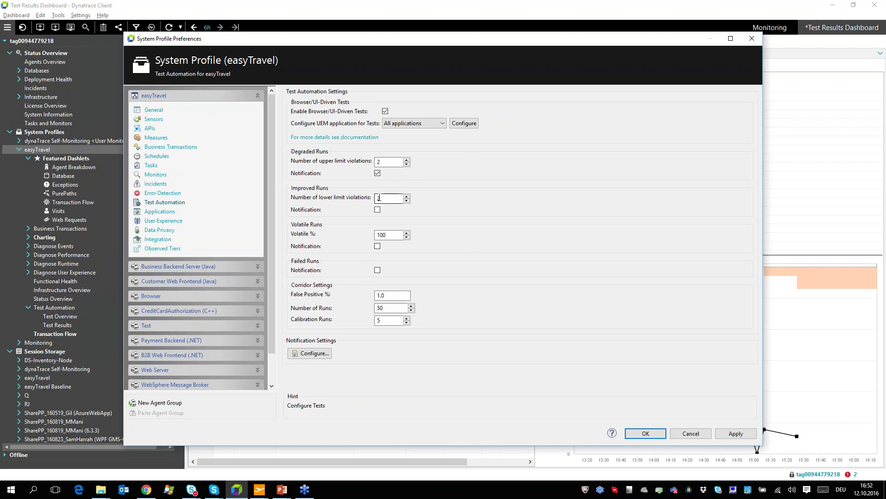
type("0")
left_click(674, 433)
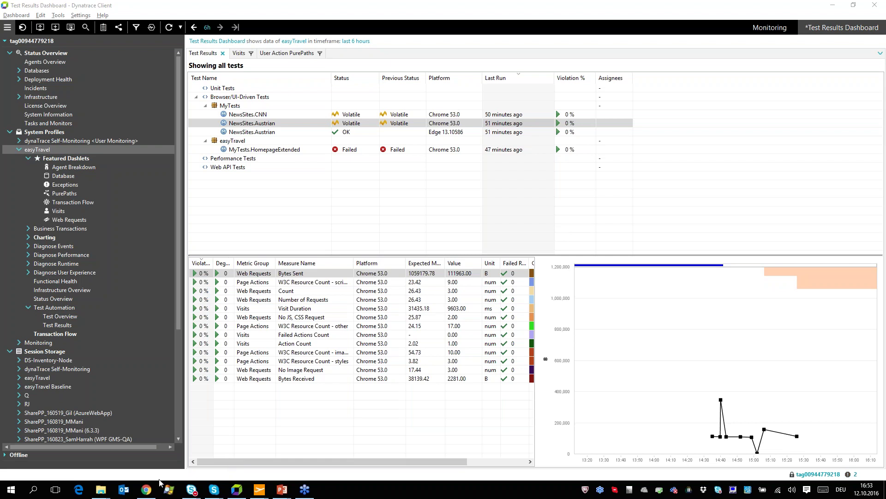
- Switch to the CNN page in Chrome and evaluate the dynaTrace object in the developer console
left_click(146, 489)
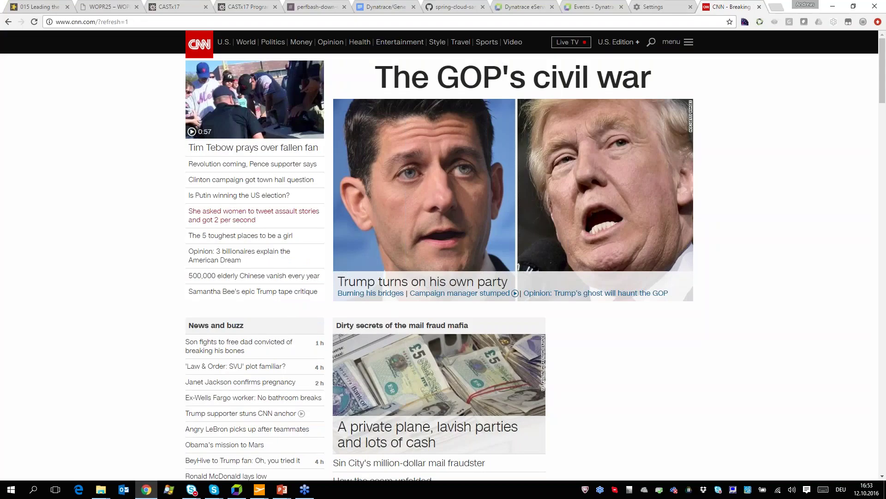
key("F12")
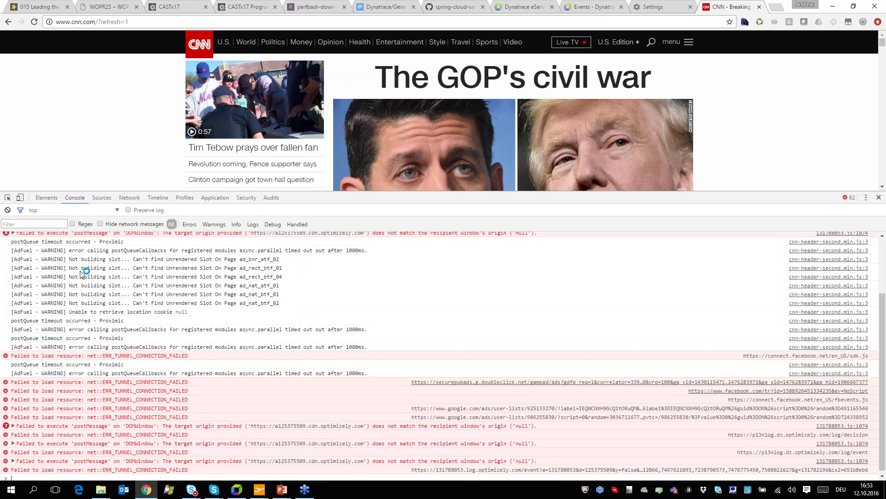
type("dynaTrace")
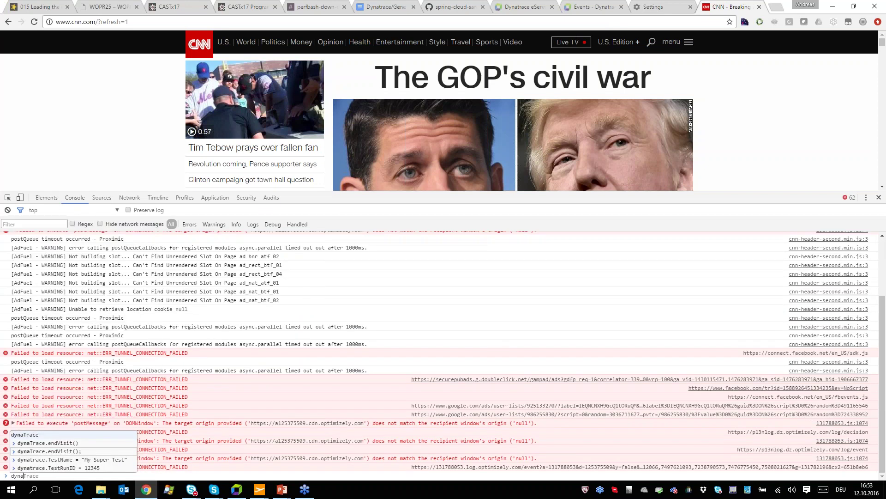
key("Return")
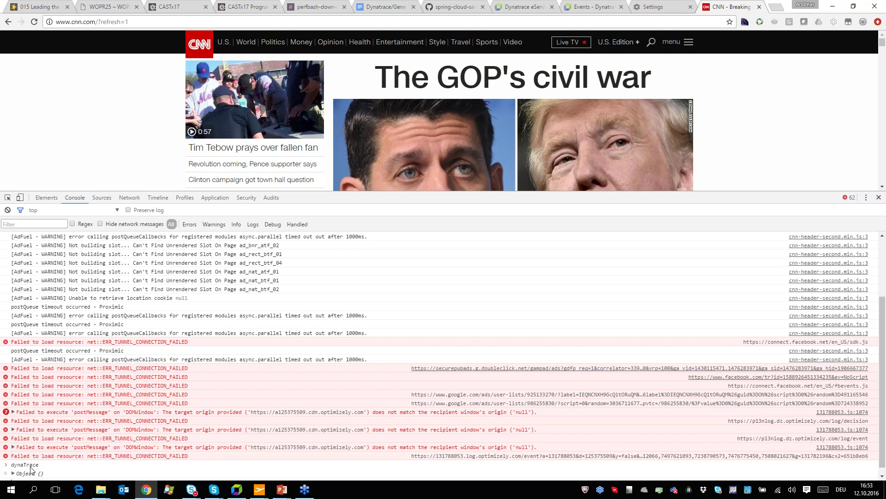
type("if(dynatra")
key("BackSpace")
key("BackSpace")
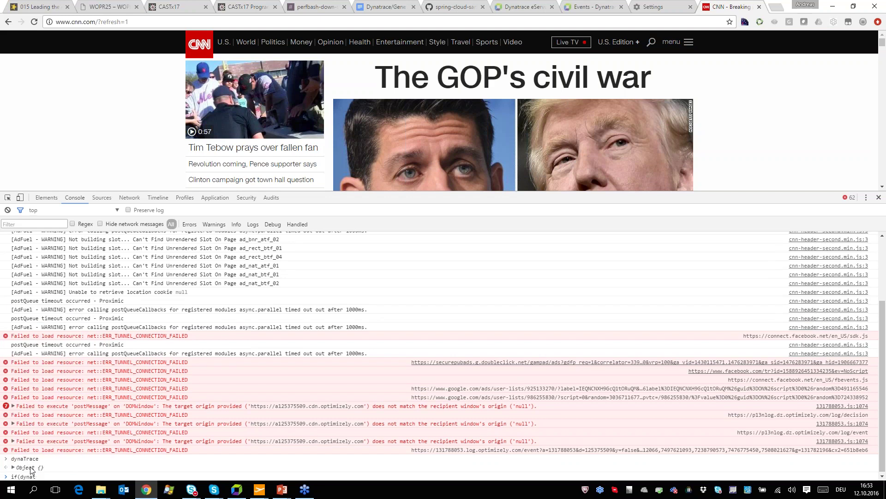
key("Escape")
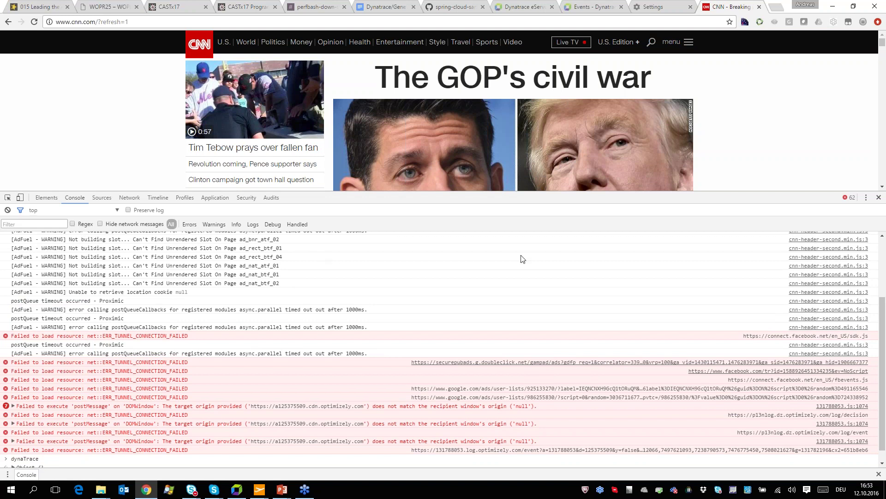
- Switch to Dynatrace Client and select the NewsSites.Austrian test on Chrome 53.0 in the test results
key("alt+Tab")
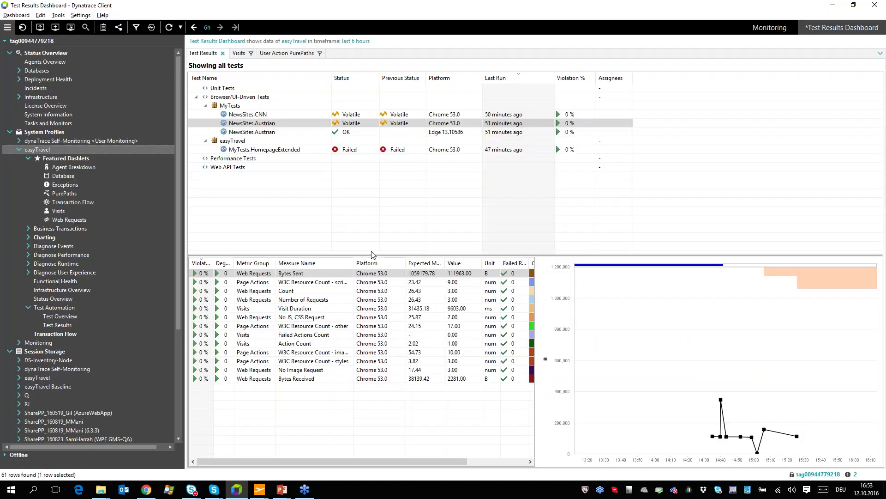
key("alt+Tab")
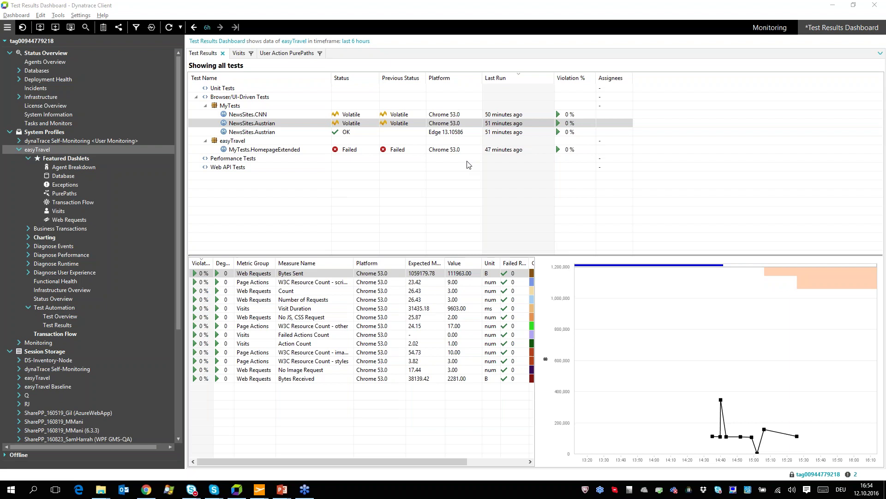
left_click(291, 123)
- Switch to Chrome, view the CNN page's source, highlight the injected agent script at its start, and close the source view
left_click(146, 489)
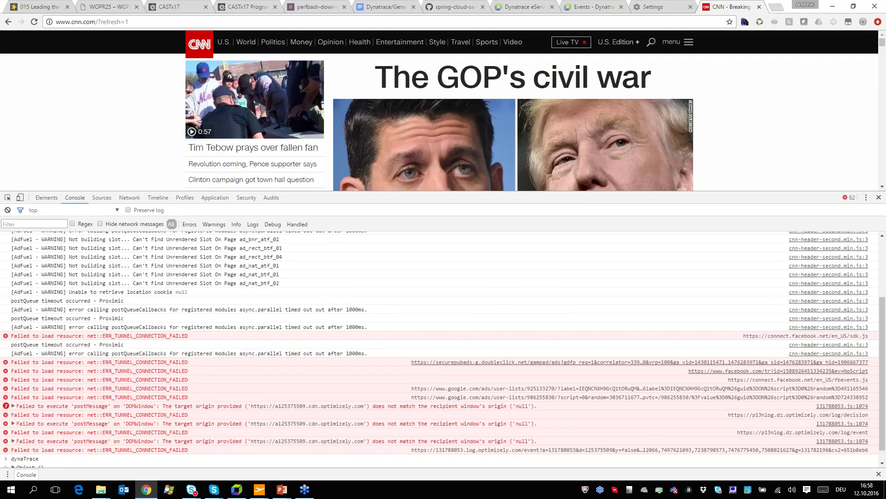
right_click(48, 99)
left_click(77, 195)
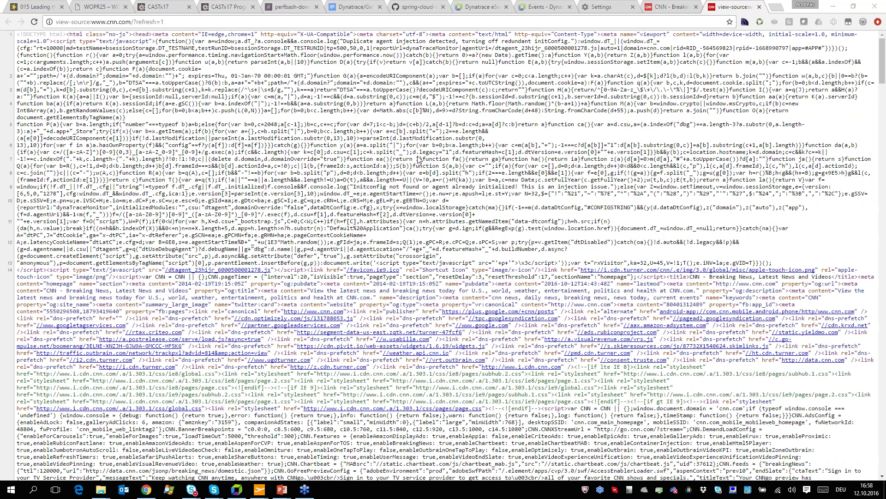
left_click_drag(99, 34, 273, 84)
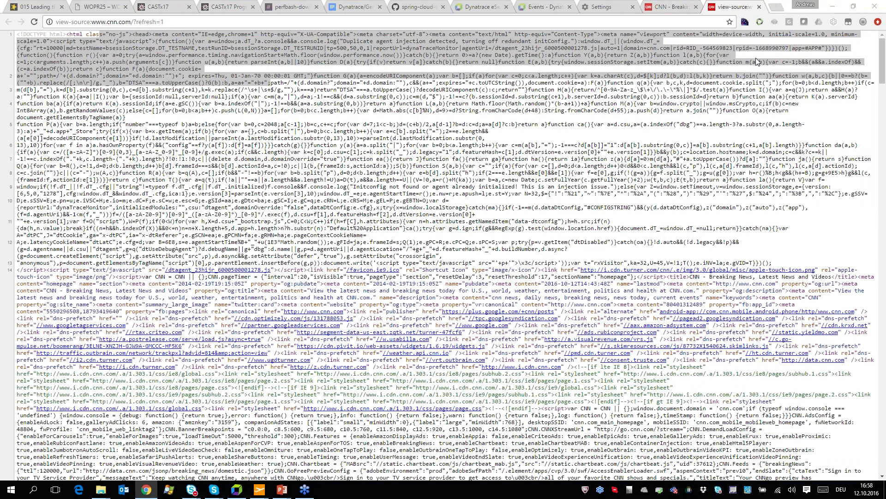
left_click(758, 7)
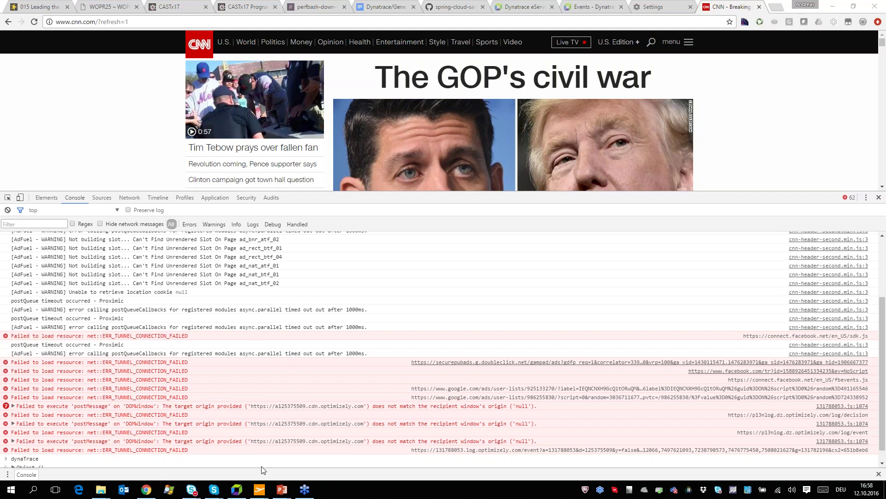
- Close the developer tools on the CNN page and bring up the easyTravel Configuration UI with its proxy injection scenario
key("alt+Tab")
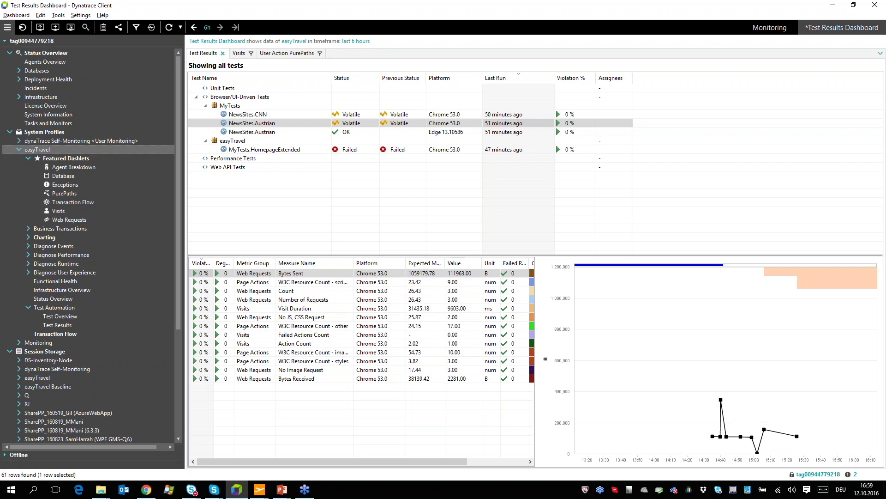
key("alt+Tab")
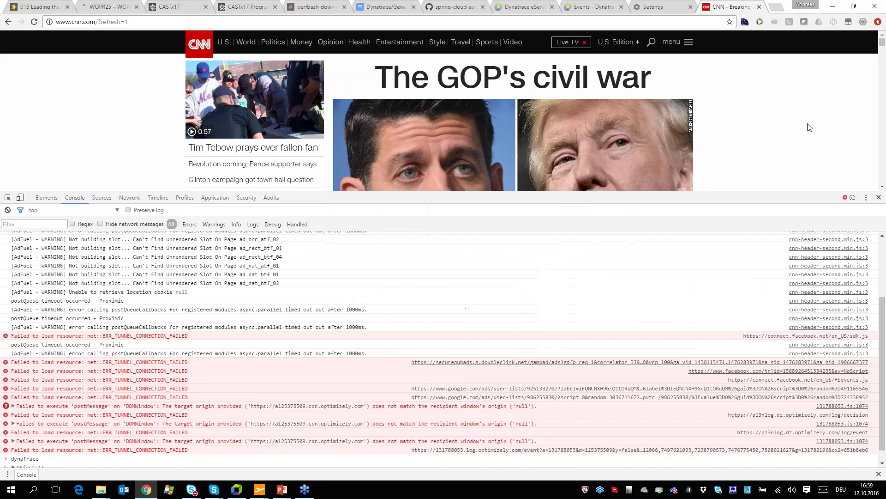
left_click(878, 197)
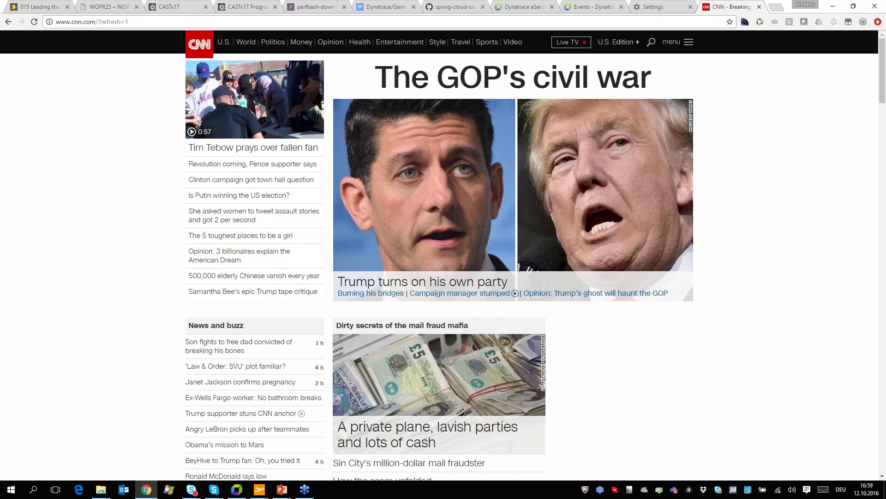
mouse_move(259, 490)
left_click(336, 457)
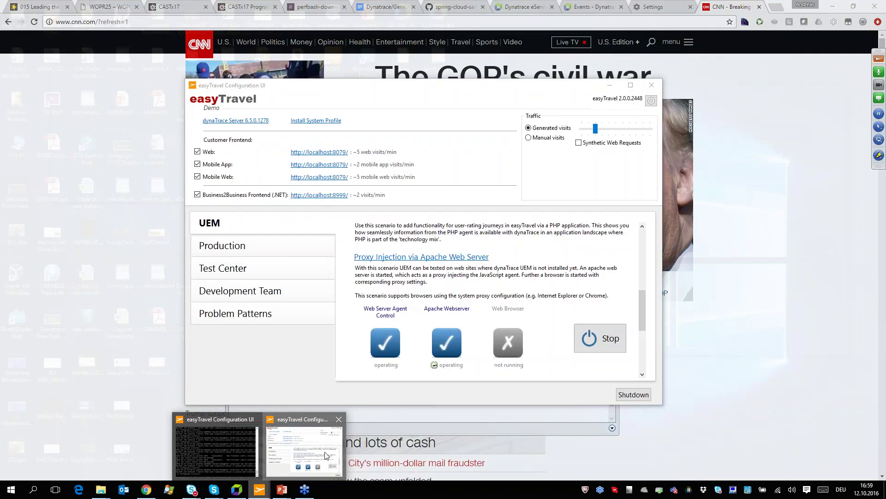
- Open the Dynatrace Community page for the Performance Signature Plugin in a new Chrome tab
left_click(766, 14)
left_click(774, 7)
type("performance sign")
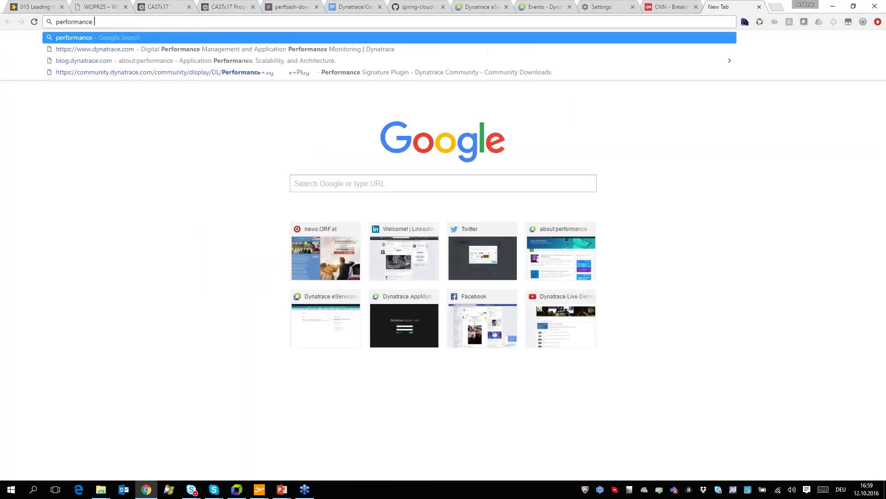
key("Down")
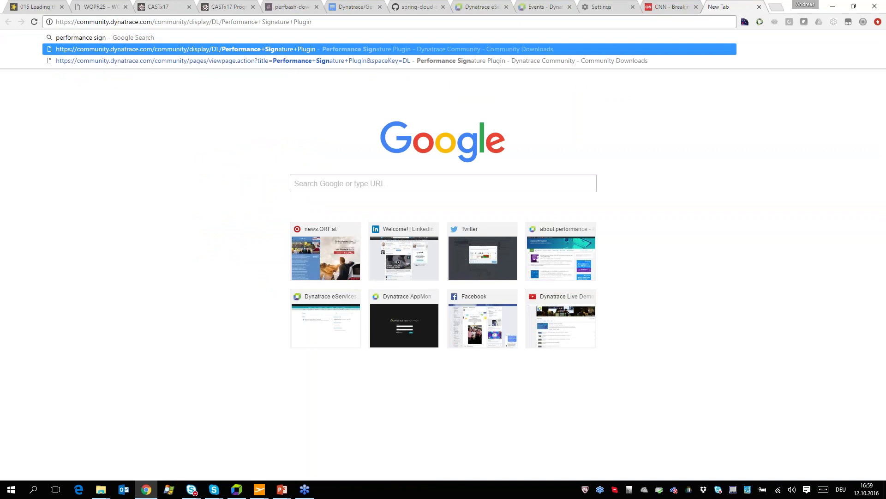
key("Return")
- Turn off the LAN proxy server in the system proxy settings reached from Chrome's settings and apply the change
left_click(878, 22)
left_click(738, 220)
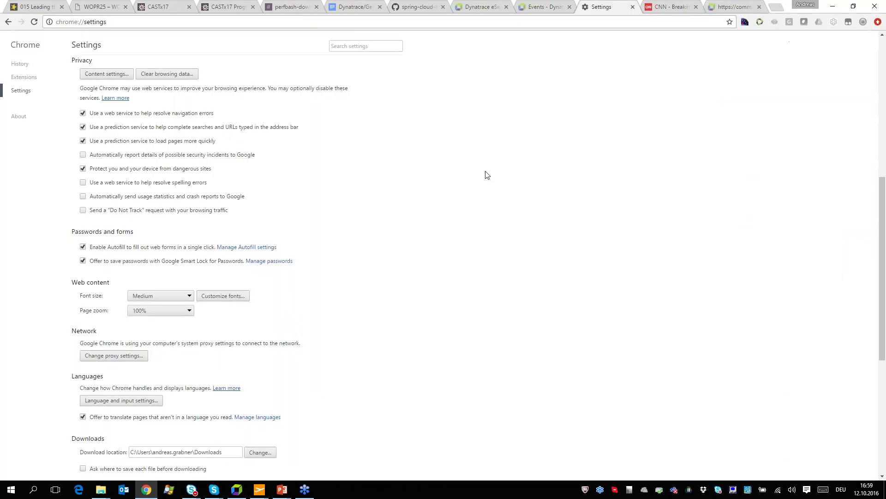
left_click(128, 356)
left_click(217, 260)
key("alt+x")
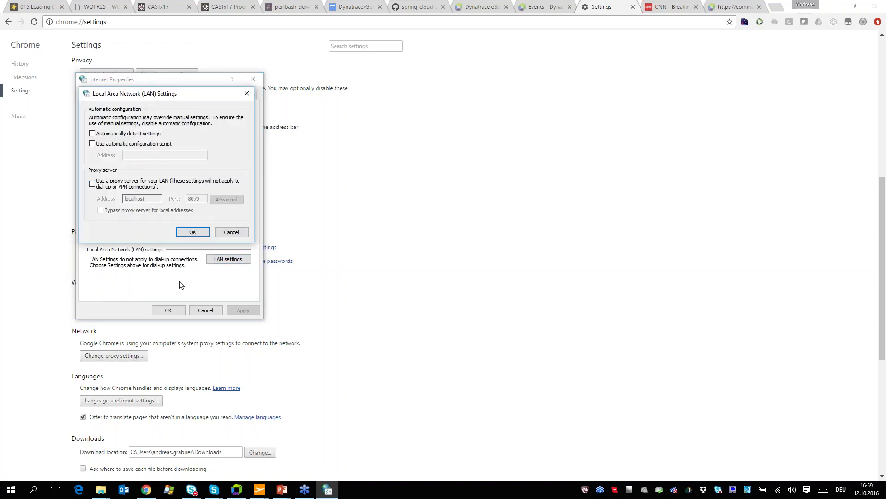
left_click(192, 232)
left_click(168, 310)
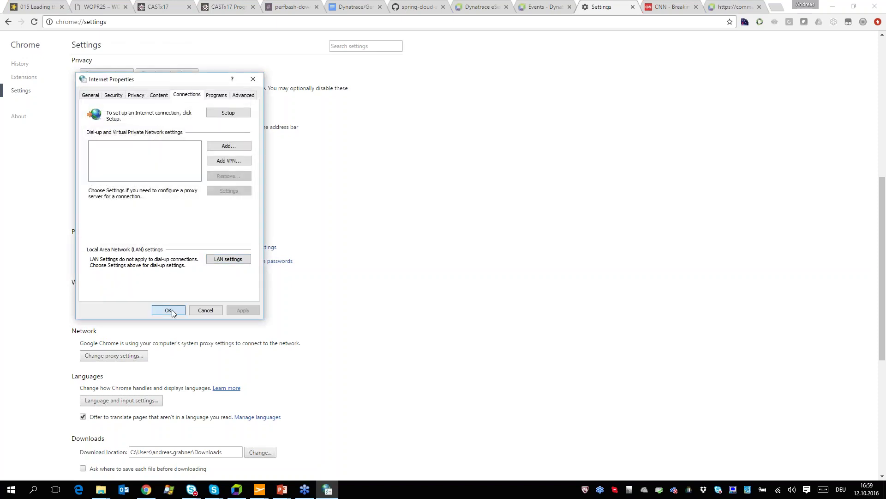
- Return to the Performance Signature Plugin page and load it again
left_click(734, 7)
left_click(616, 23)
key("Return")
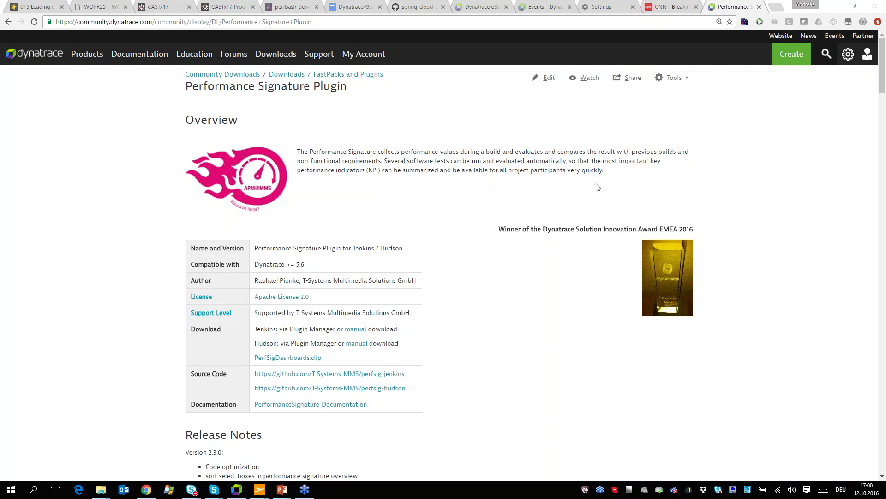
- Examine the plugin page's release notes, installation and usage sections, and enlarge the Jenkins Performance Signature chart screenshot
scroll(187, 324, "down", 4)
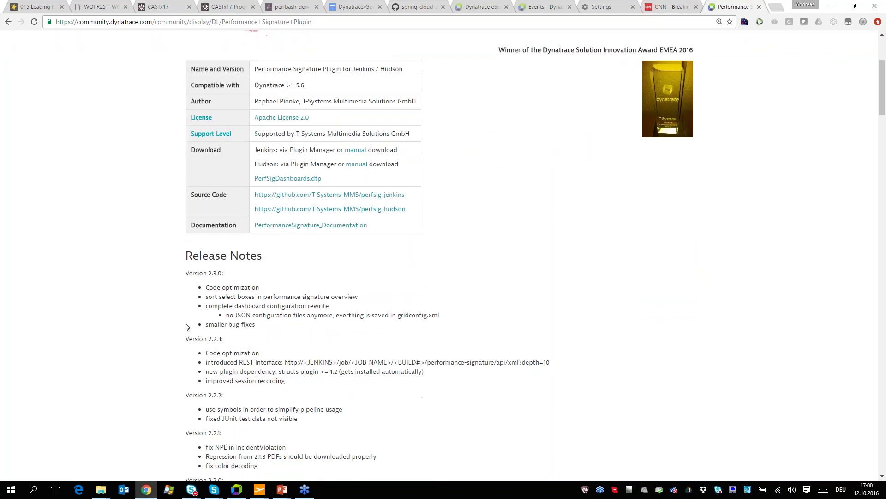
scroll(145, 347, "down", 8)
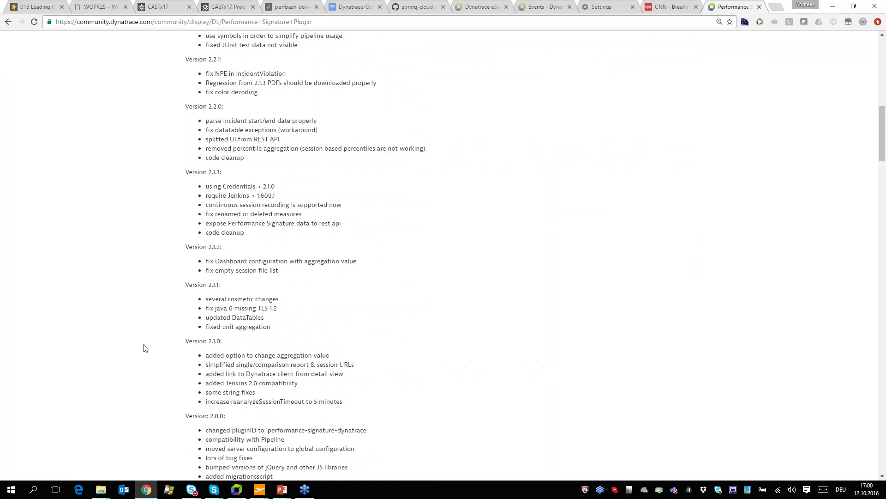
scroll(136, 366, "down", 20)
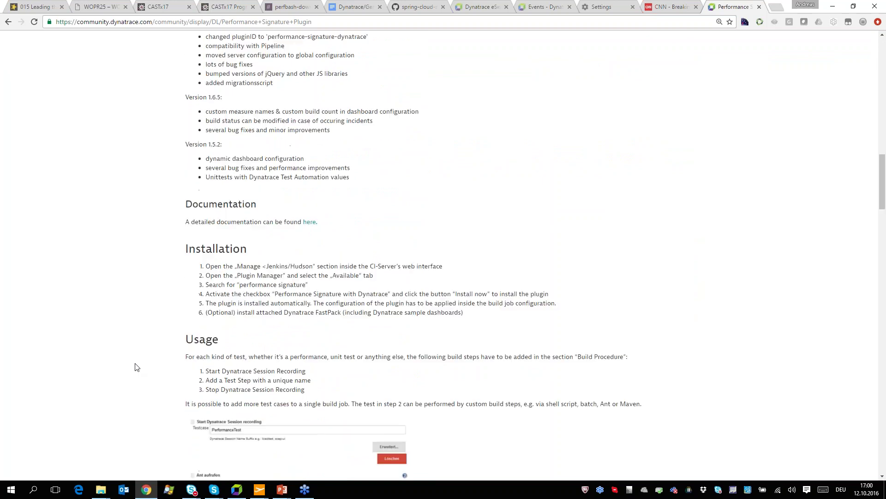
scroll(137, 366, "down", 15)
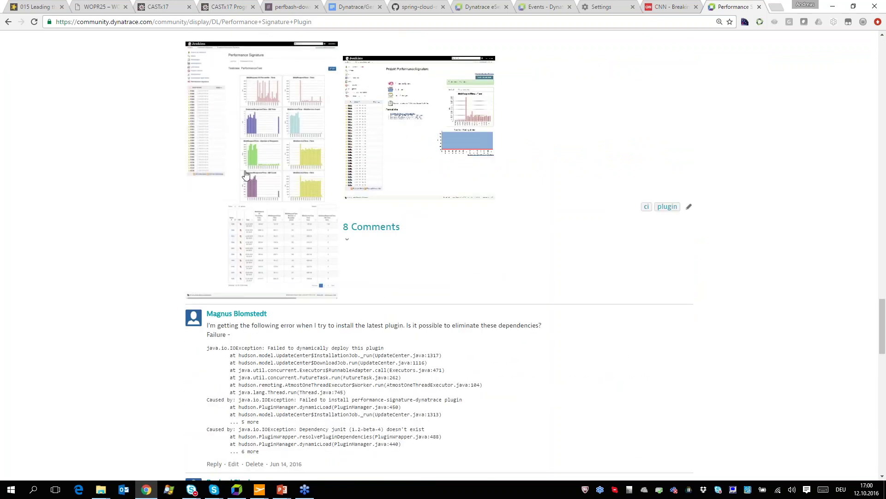
scroll(96, 242, "up", 2)
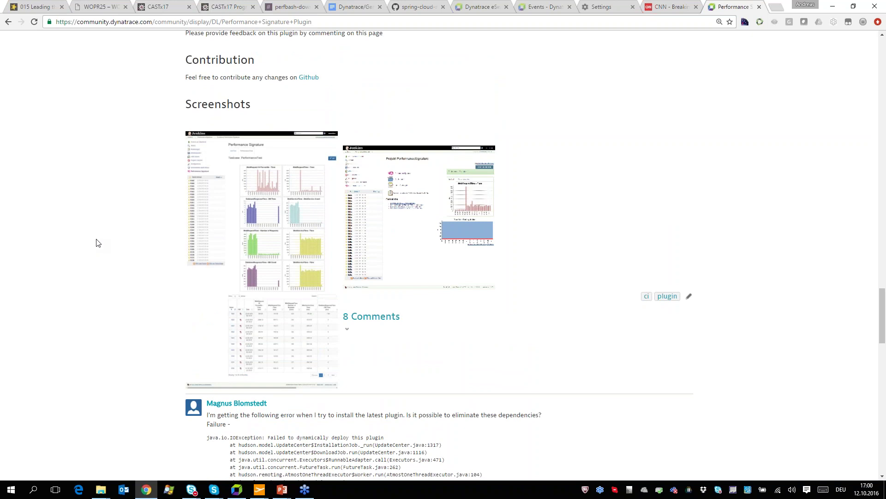
scroll(97, 241, "up", 1)
left_click(265, 250)
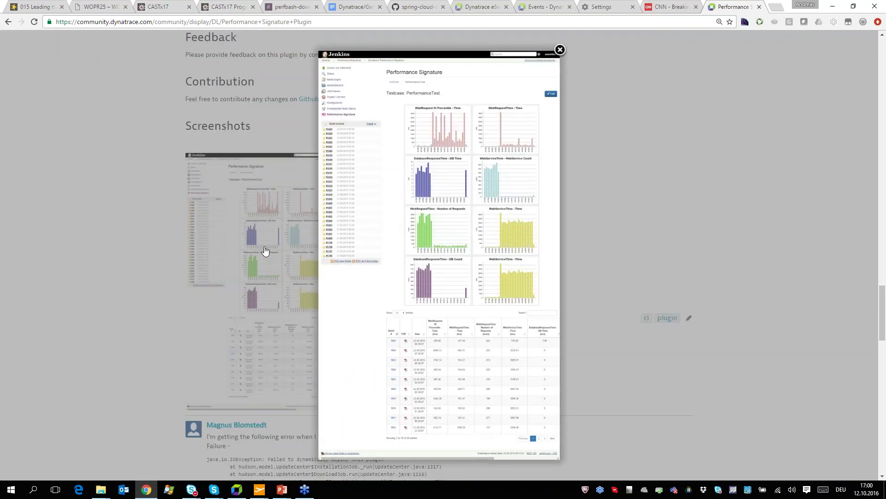
left_click(560, 51)
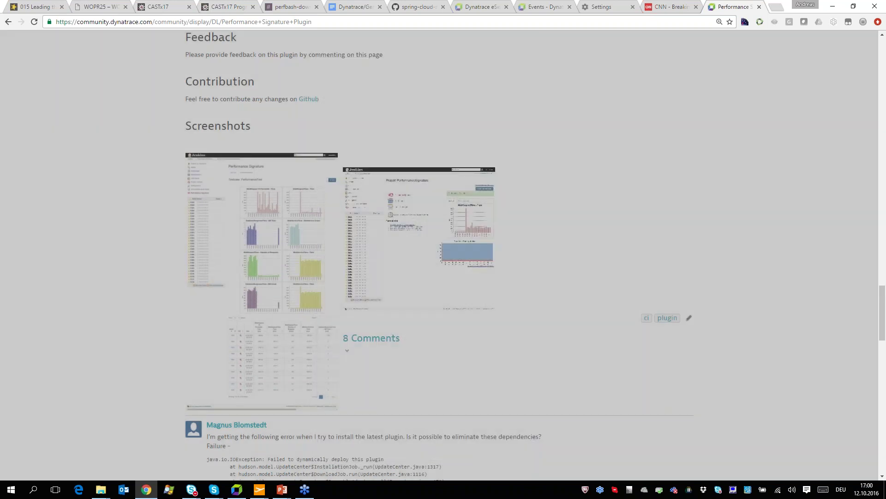
scroll(120, 227, "up", 1)
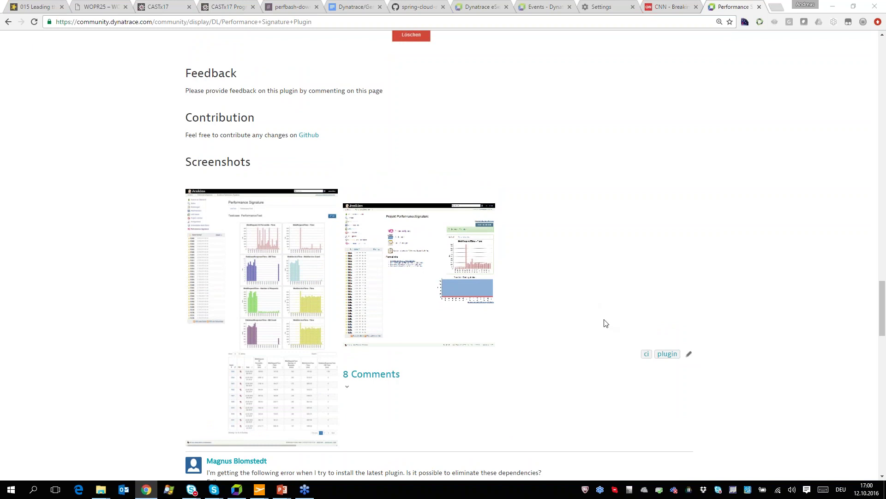
- Switch to Dynatrace Client, show the Visits dashlet, and narrow the User Action column and widen the Response Time column
key("alt+Tab")
key("alt+Tab")
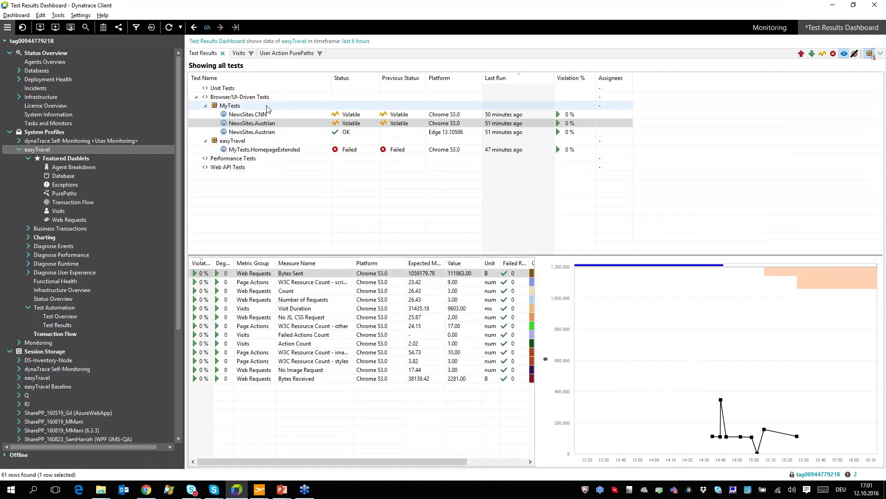
left_click(242, 54)
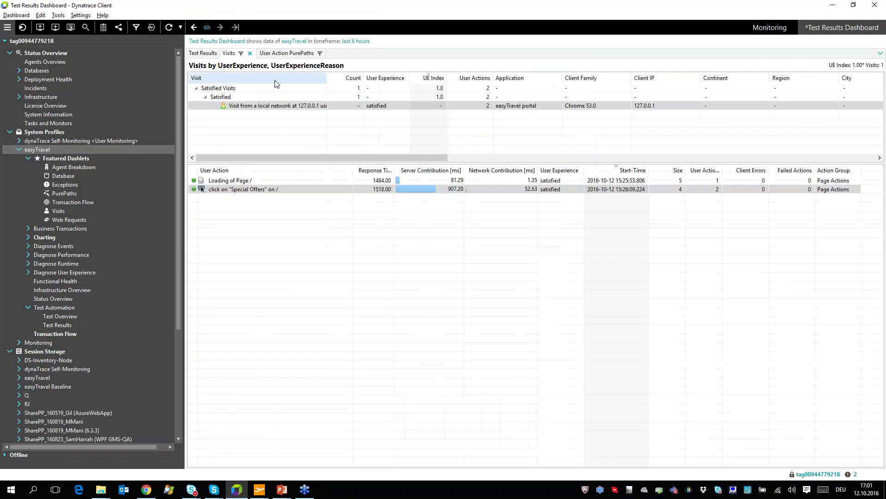
left_click_drag(354, 170, 321, 170)
double_click(363, 171)
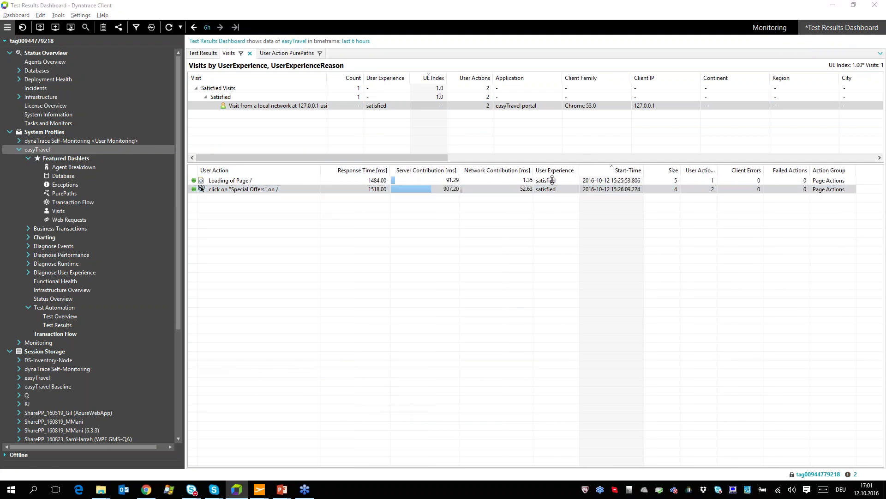
left_click_drag(322, 170, 306, 174)
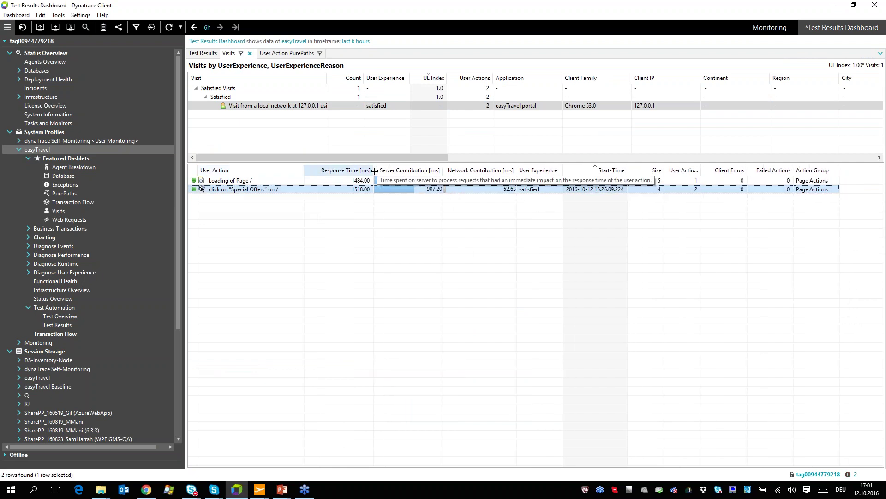
left_click_drag(373, 171, 415, 171)
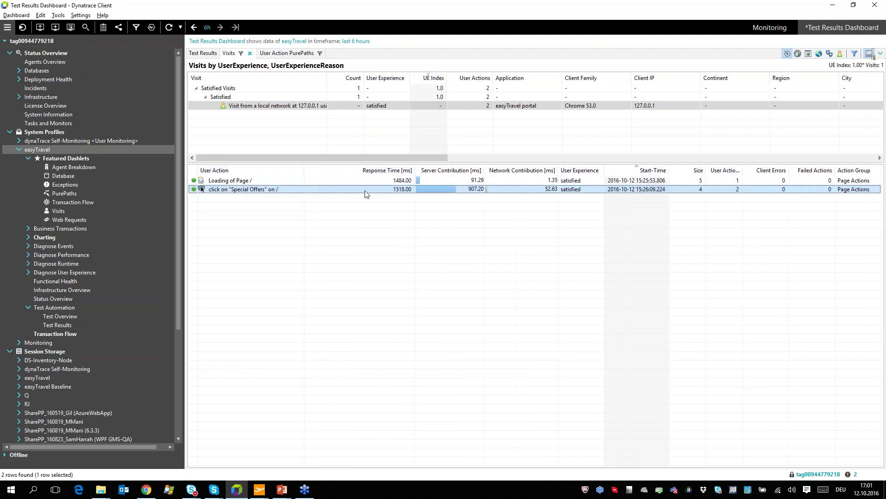